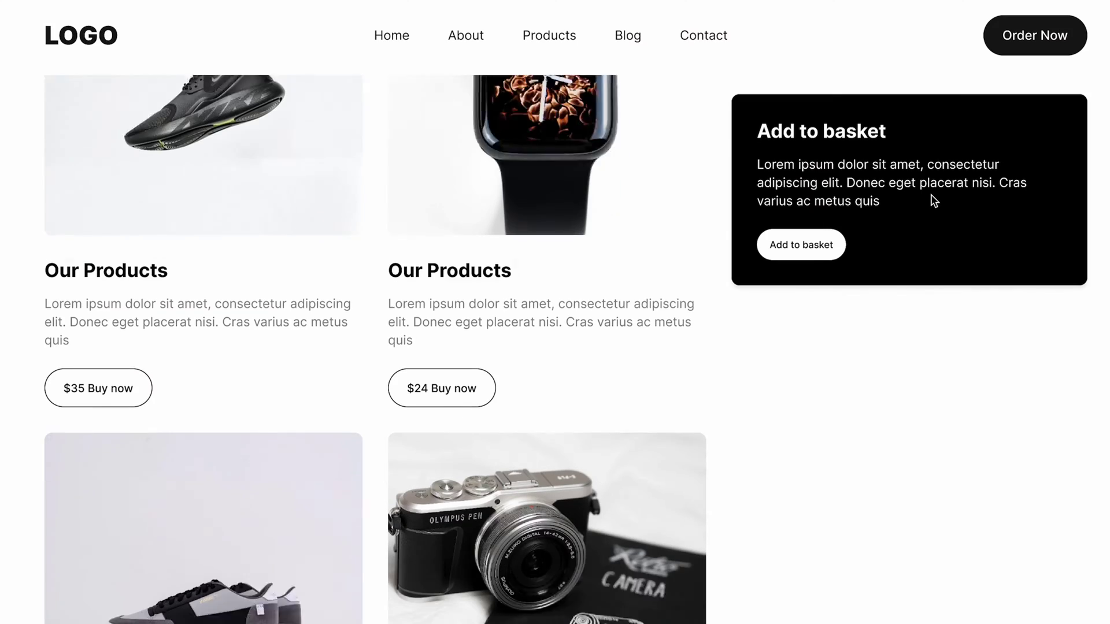
- Look over the two desktop designs, the products page and the stats dashboard
{"action": "scroll", "coordinate": [933, 200], "scroll_direction": "down", "scroll_amount": 4}
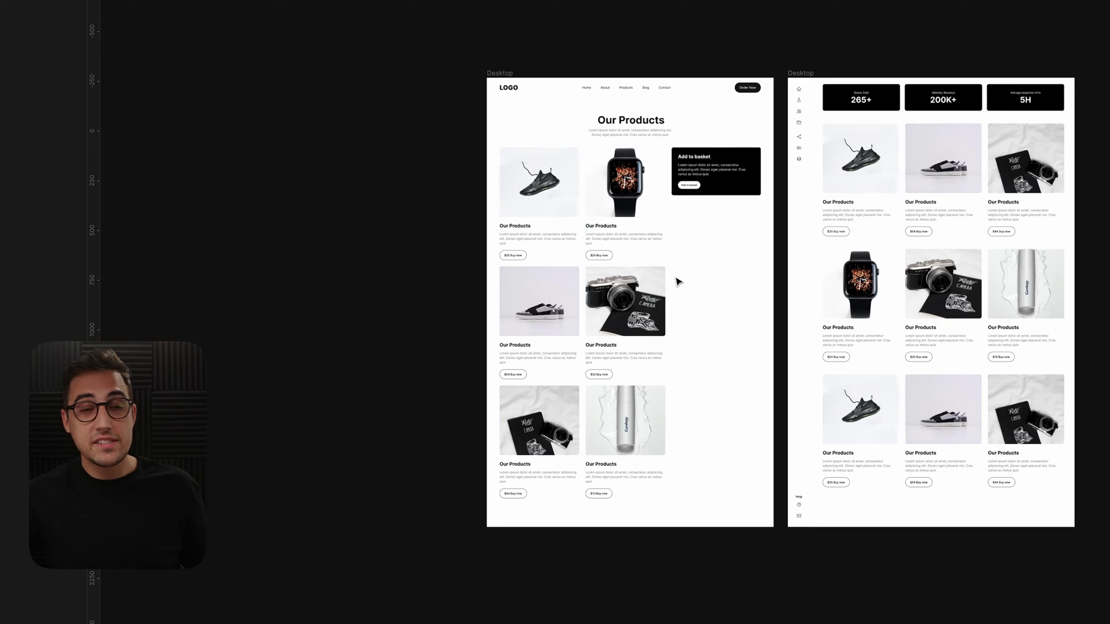
{"action": "scroll", "coordinate": [676, 279], "scroll_direction": "up", "scroll_amount": 4}
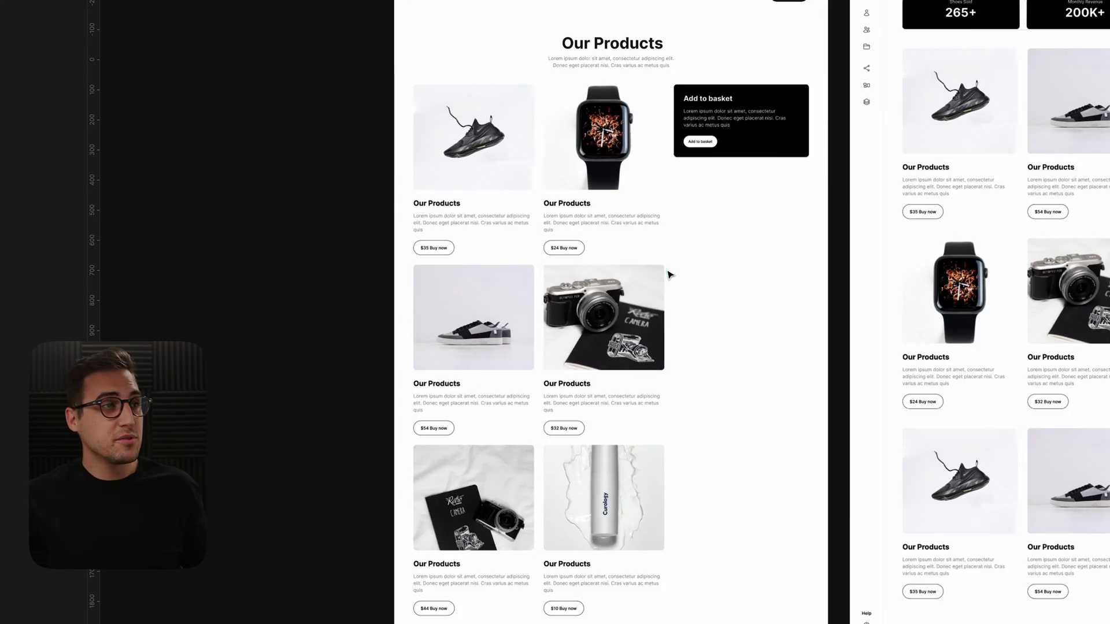
{"action": "scroll", "coordinate": [348, 118], "scroll_direction": "up", "scroll_amount": 4}
{"action": "left_click", "coordinate": [348, 118]}
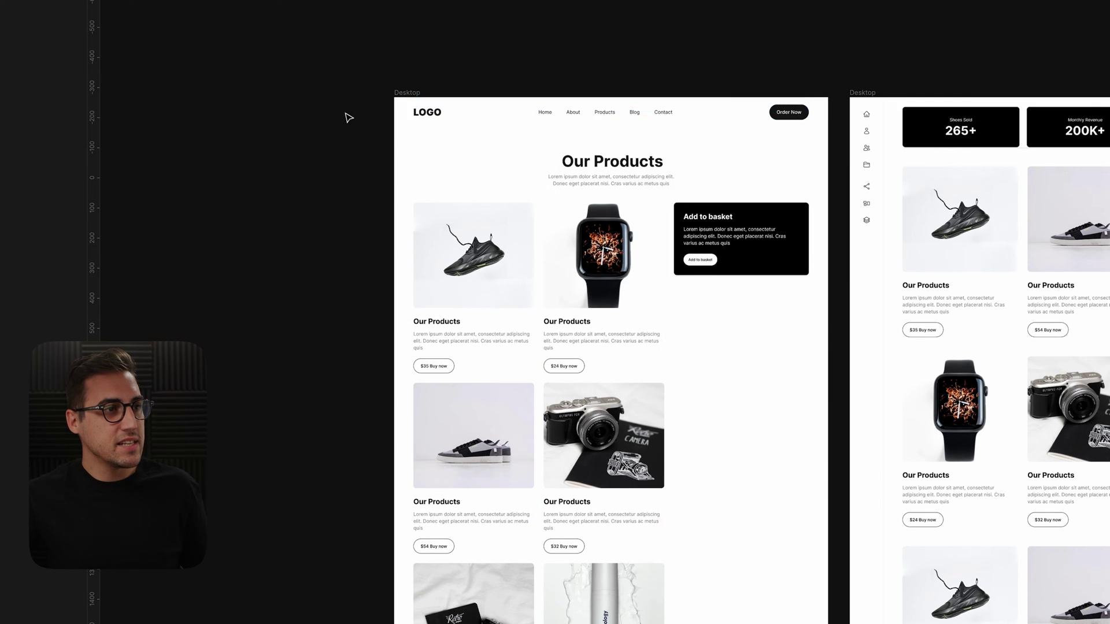
{"action": "scroll", "coordinate": [762, 207], "scroll_direction": "right", "scroll_amount": 5}
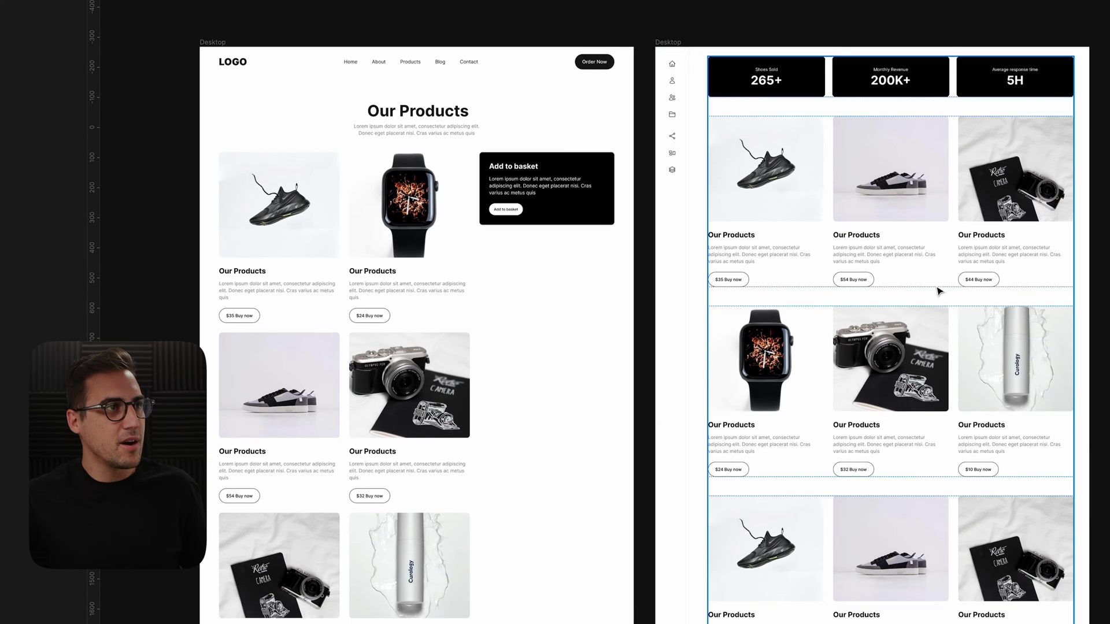
{"action": "scroll", "coordinate": [941, 290], "scroll_direction": "down", "scroll_amount": 3}
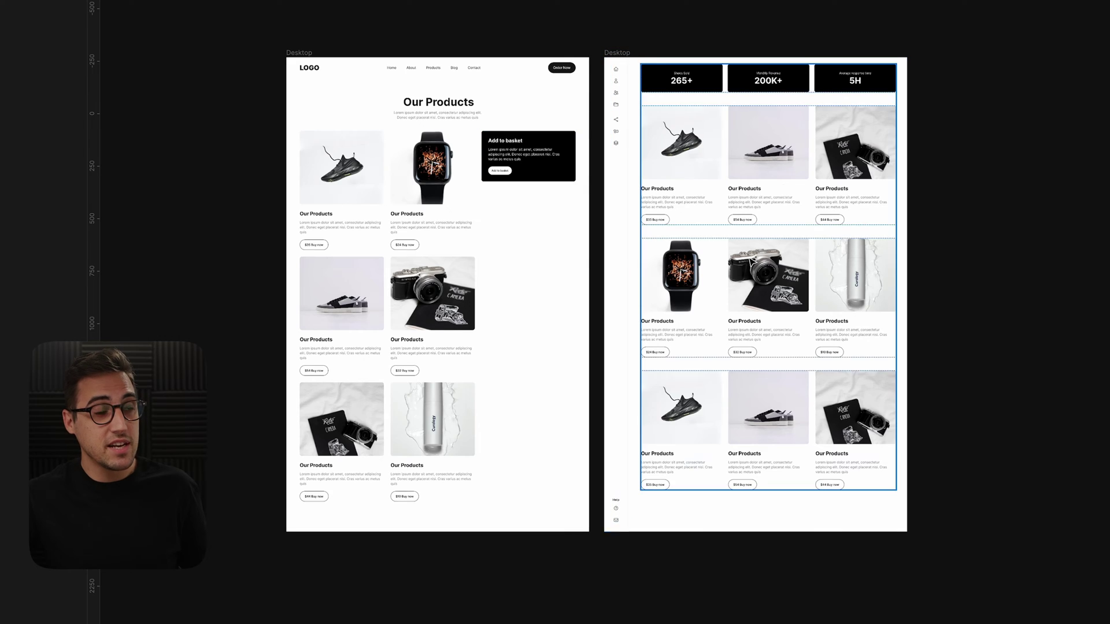
{"action": "scroll", "coordinate": [1023, 387], "scroll_direction": "left", "scroll_amount": 3}
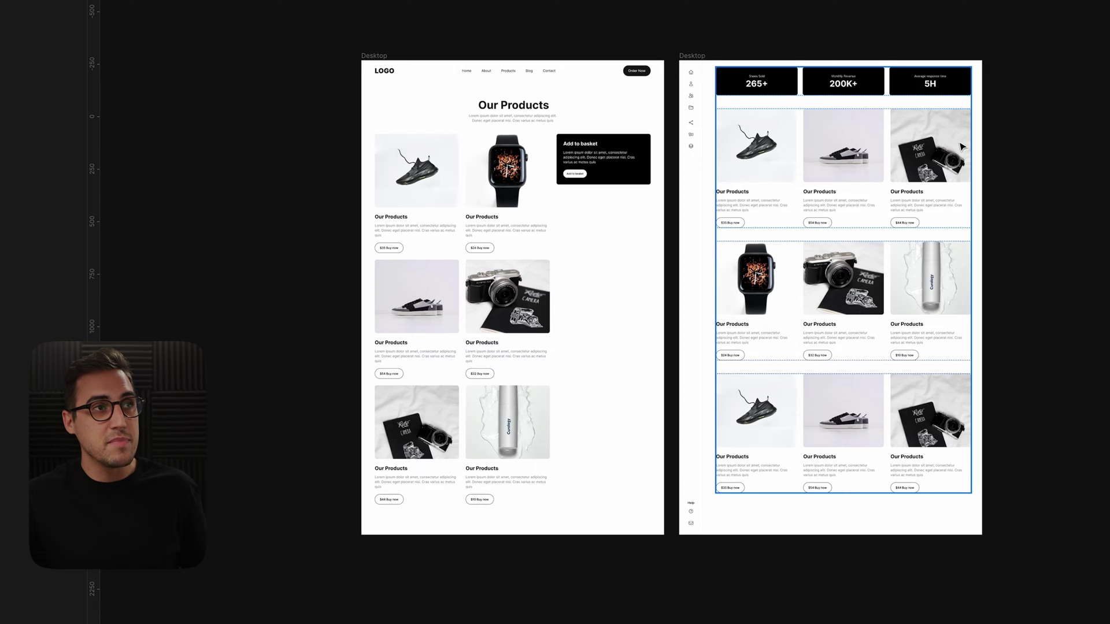
- Move the stats dashboard frame well away from the products page, keeping both frames level with each other
{"action": "left_click", "coordinate": [692, 56]}
{"action": "left_click_drag", "start_coordinate": [691, 55], "coordinate": [890, 56]}
{"action": "left_click", "coordinate": [577, 37]}
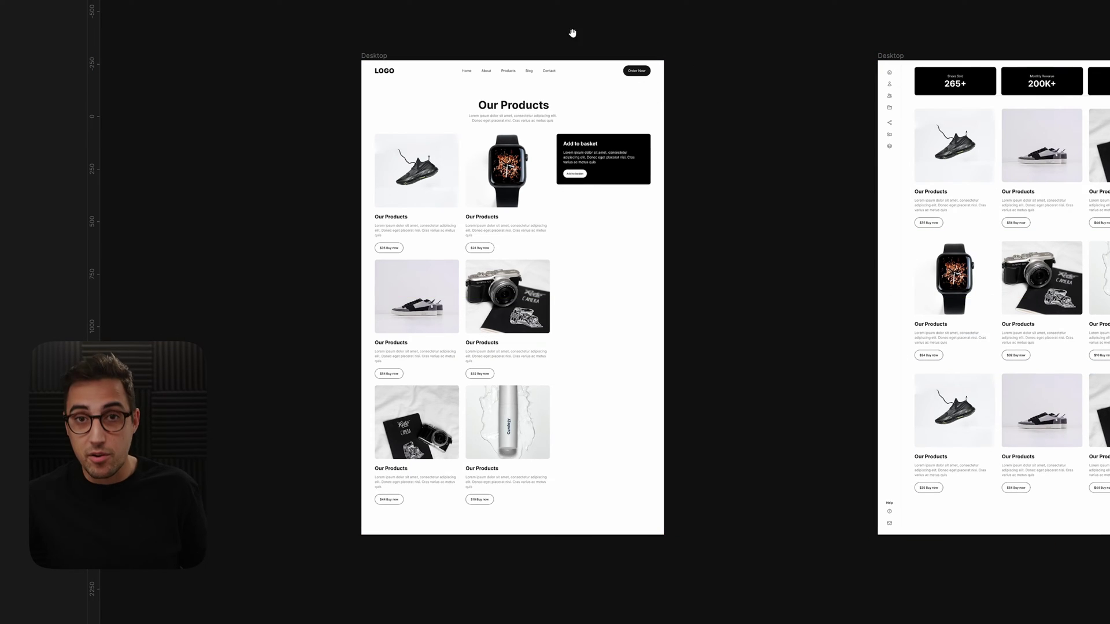
{"action": "scroll", "coordinate": [739, 35], "scroll_direction": "left", "scroll_amount": 3}
{"action": "scroll", "coordinate": [792, 68], "scroll_direction": "right", "scroll_amount": 5}
{"action": "left_click_drag", "start_coordinate": [751, 78], "coordinate": [932, 80]}
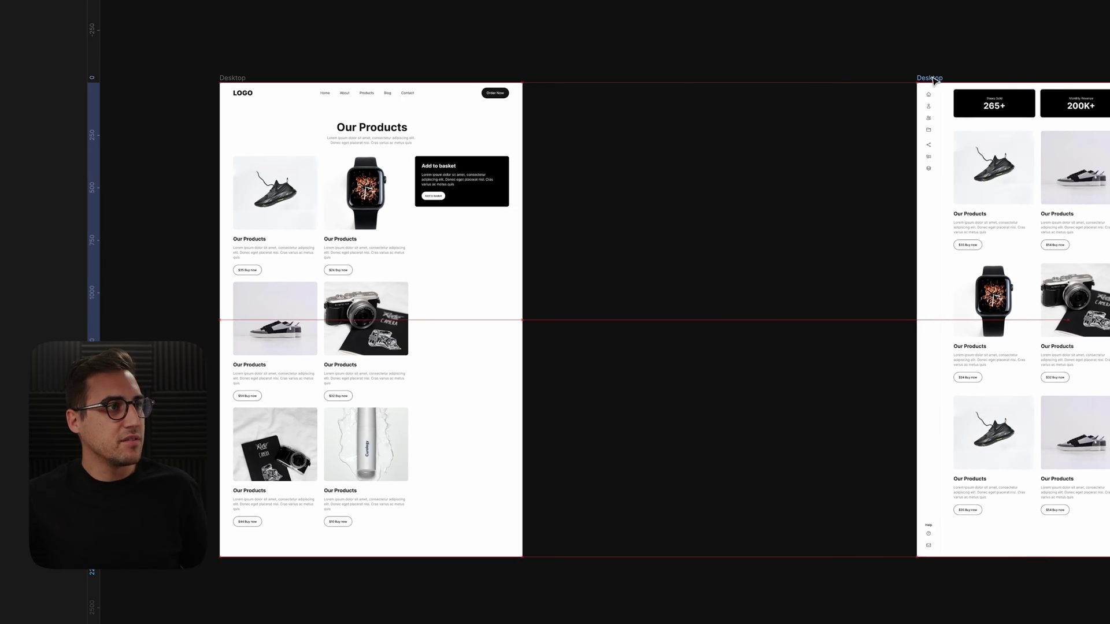
{"action": "scroll", "coordinate": [832, 67], "scroll_direction": "left", "scroll_amount": 5}
{"action": "scroll", "coordinate": [876, 198], "scroll_direction": "right", "scroll_amount": 2}
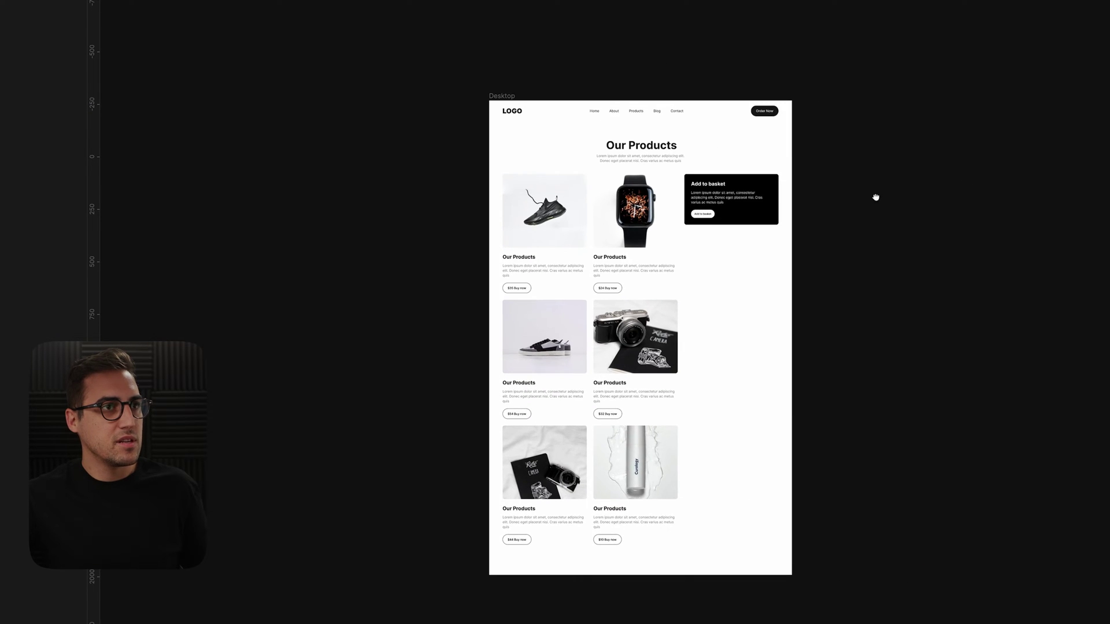
{"action": "scroll", "coordinate": [664, 124], "scroll_direction": "up", "scroll_amount": 2}
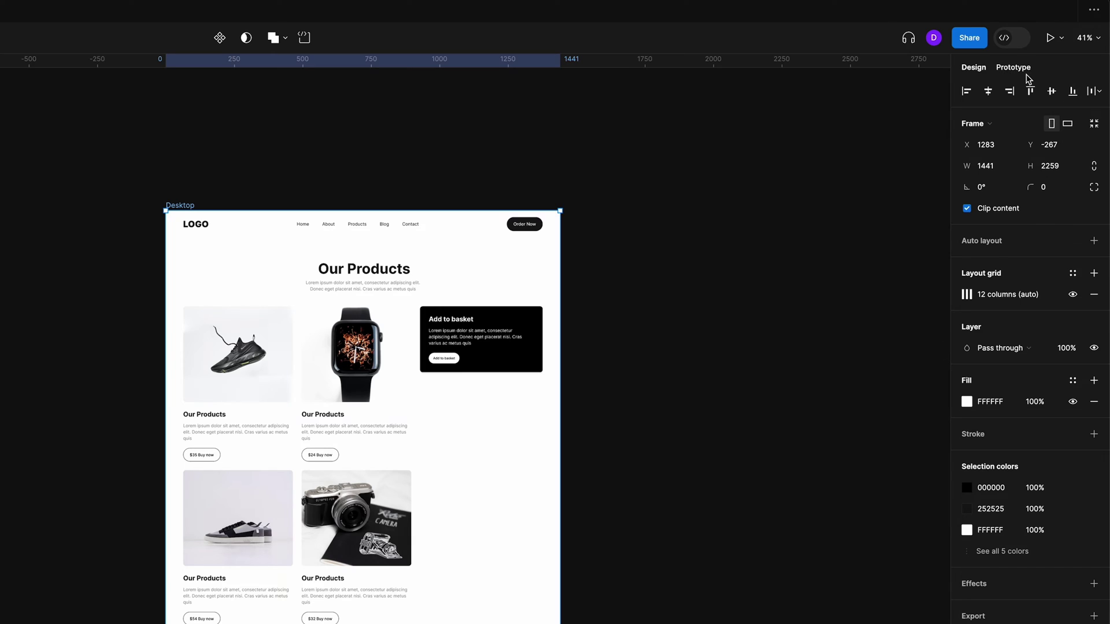
- Set the products page frame's scroll overflow to Vertical and shorten the frame from its bottom edge to a height of 1024
{"action": "left_click", "coordinate": [1015, 68]}
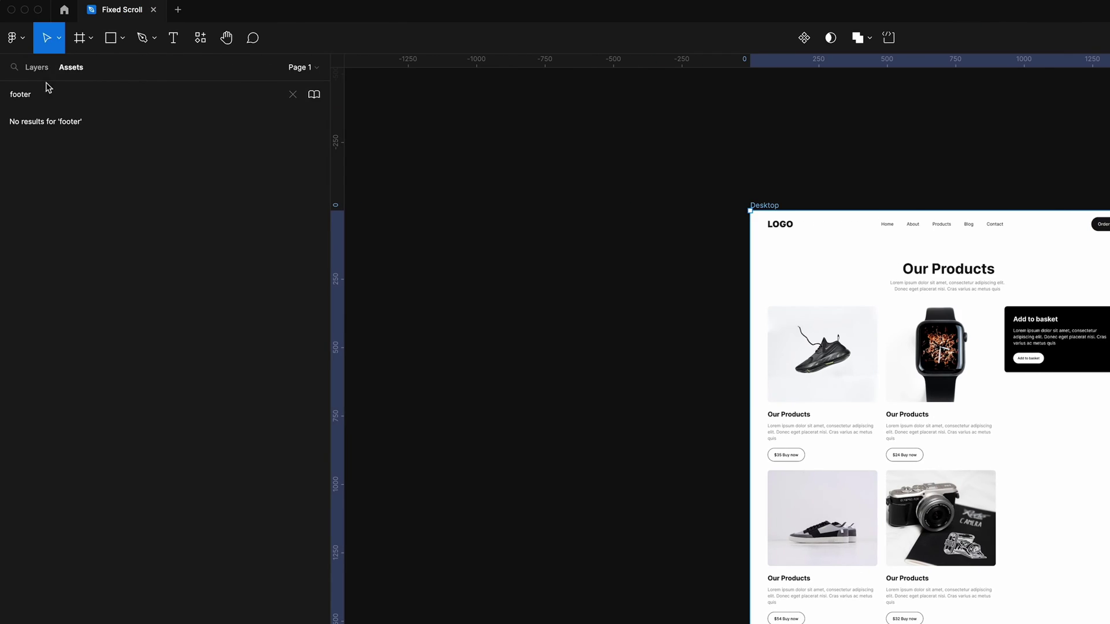
{"action": "left_click", "coordinate": [37, 68]}
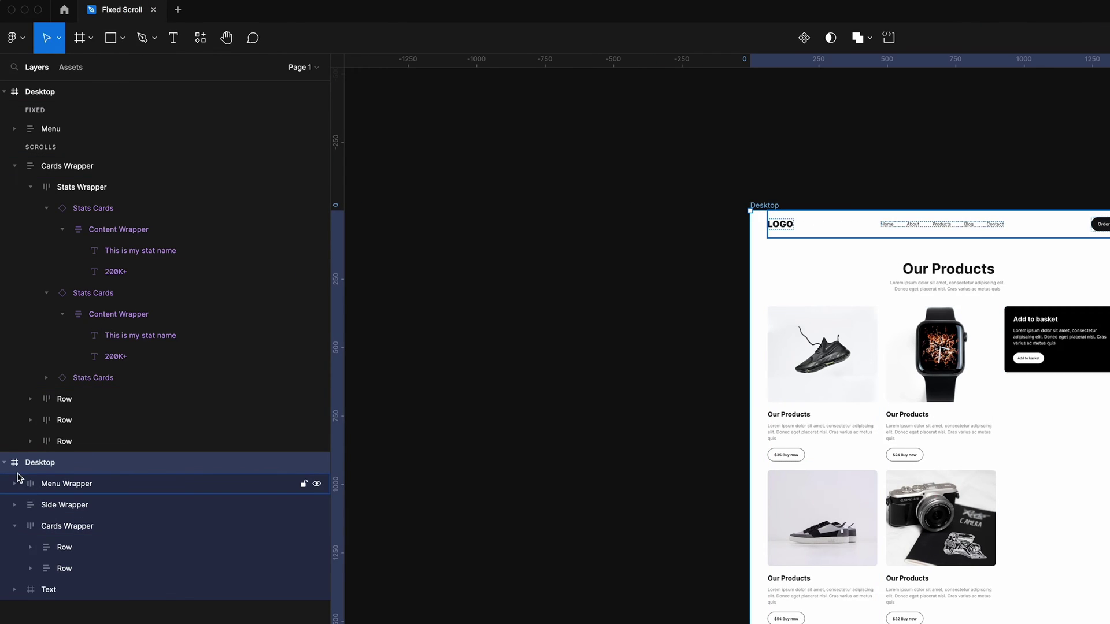
{"action": "left_click", "coordinate": [15, 526]}
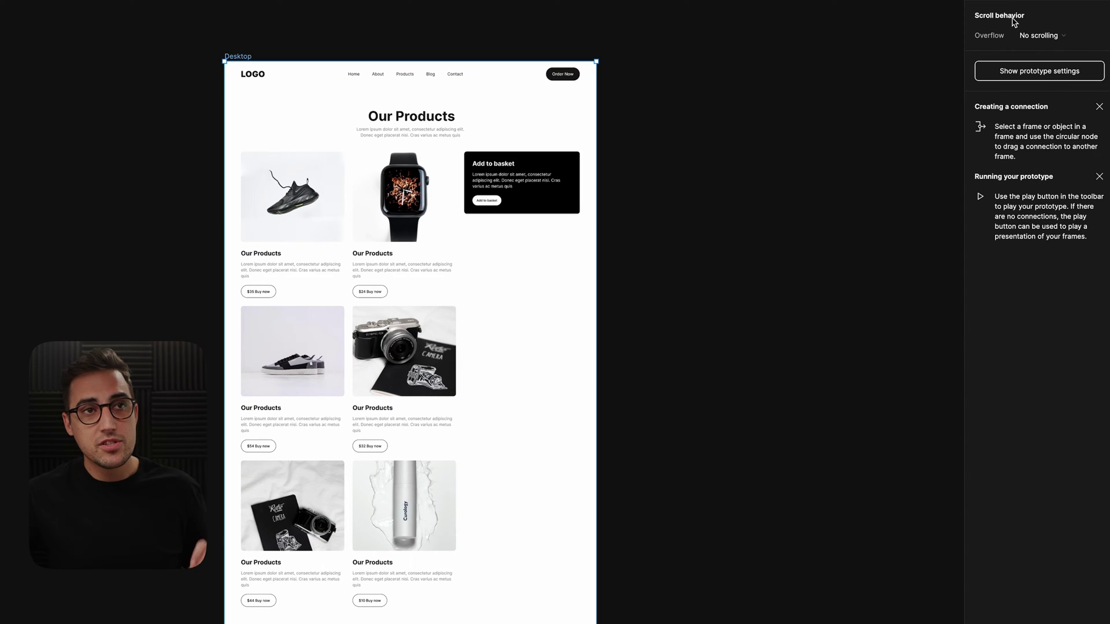
{"action": "left_click", "coordinate": [1039, 36]}
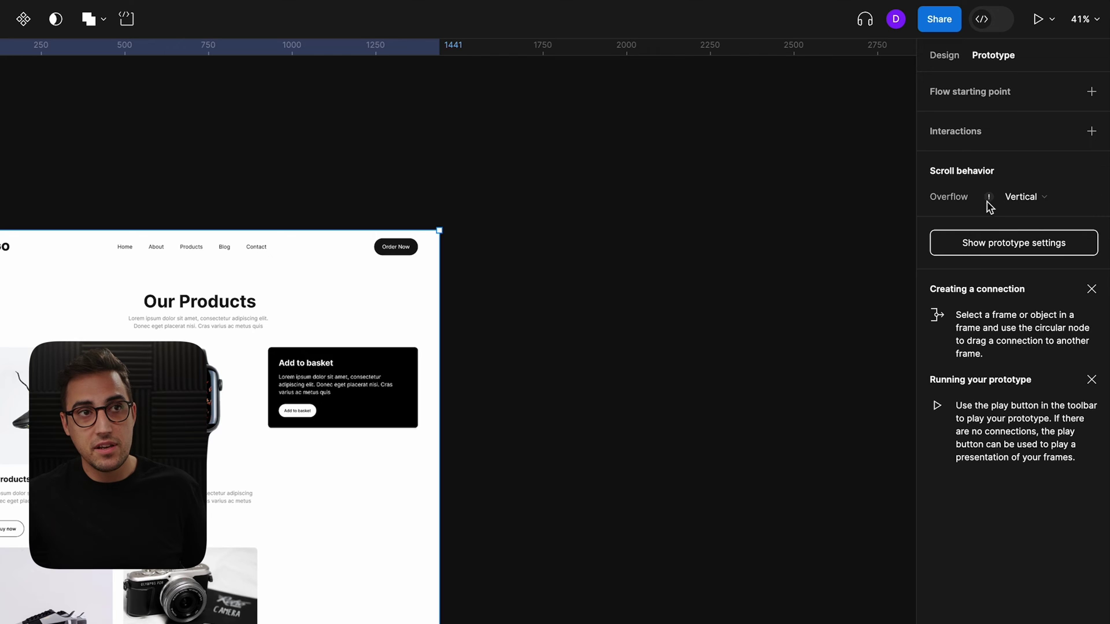
{"action": "mouse_move", "coordinate": [989, 198]}
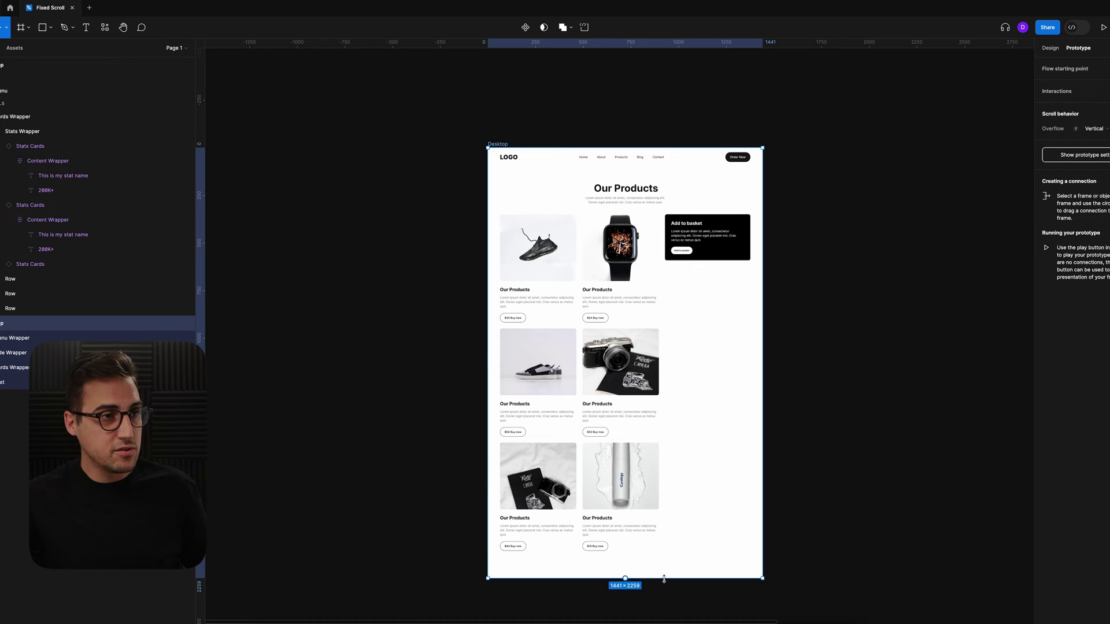
{"action": "left_click_drag", "start_coordinate": [664, 577], "coordinate": [697, 343]}
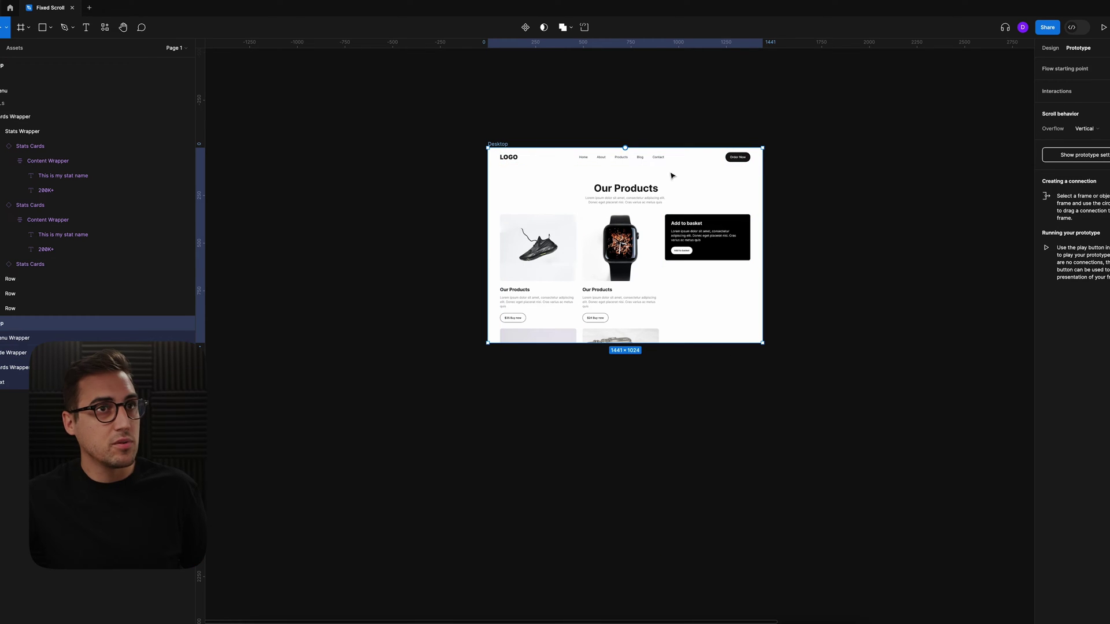
- Present the products page prototype and scroll through it to check the vertical scrolling
{"action": "left_click", "coordinate": [1100, 27]}
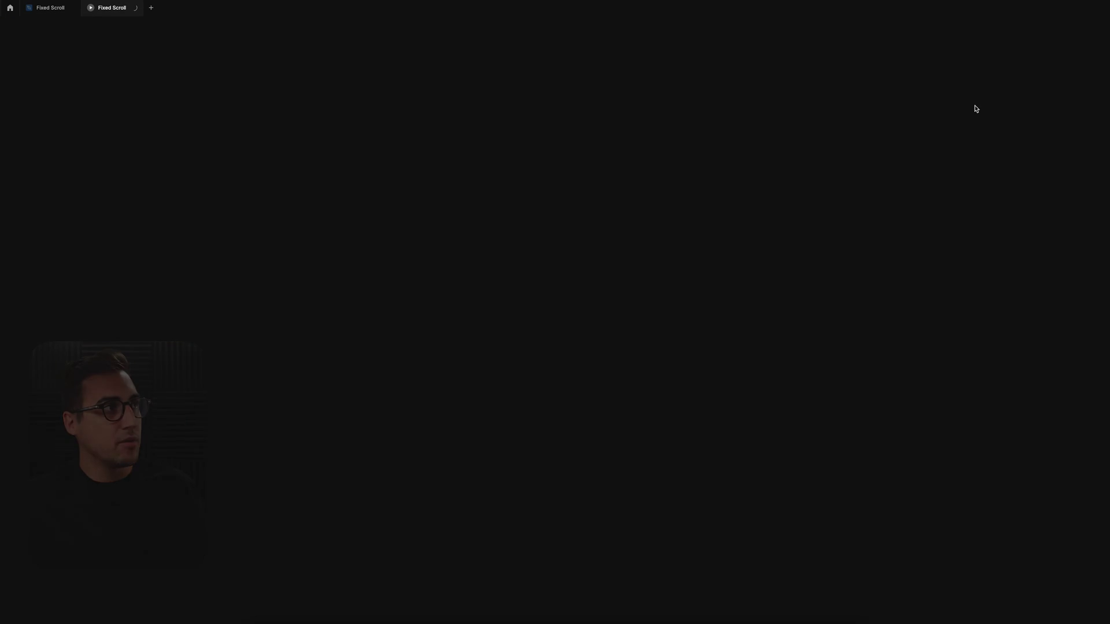
{"action": "scroll", "coordinate": [550, 240], "scroll_direction": "down", "scroll_amount": 8}
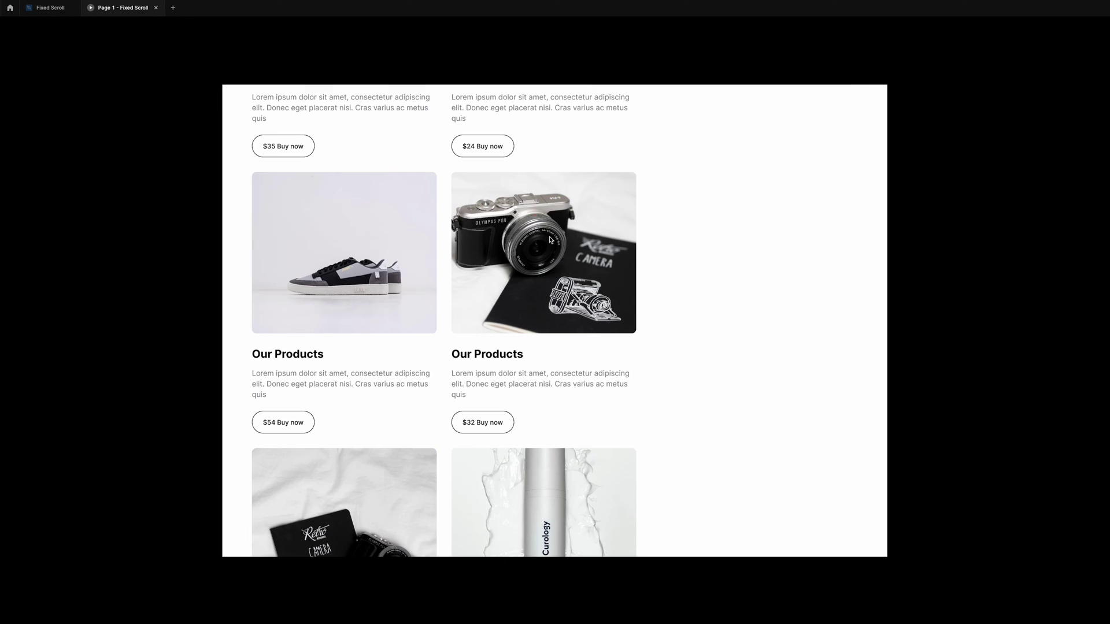
{"action": "scroll", "coordinate": [551, 240], "scroll_direction": "up", "scroll_amount": 8}
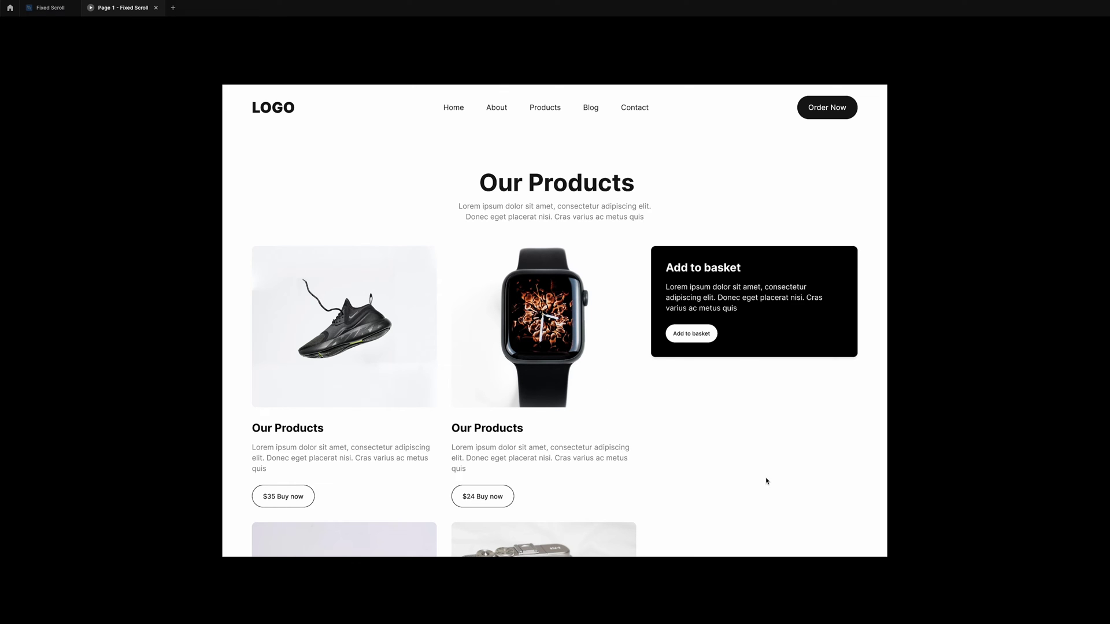
{"action": "scroll", "coordinate": [767, 481], "scroll_direction": "down", "scroll_amount": 7}
{"action": "scroll", "coordinate": [583, 270], "scroll_direction": "up", "scroll_amount": 7}
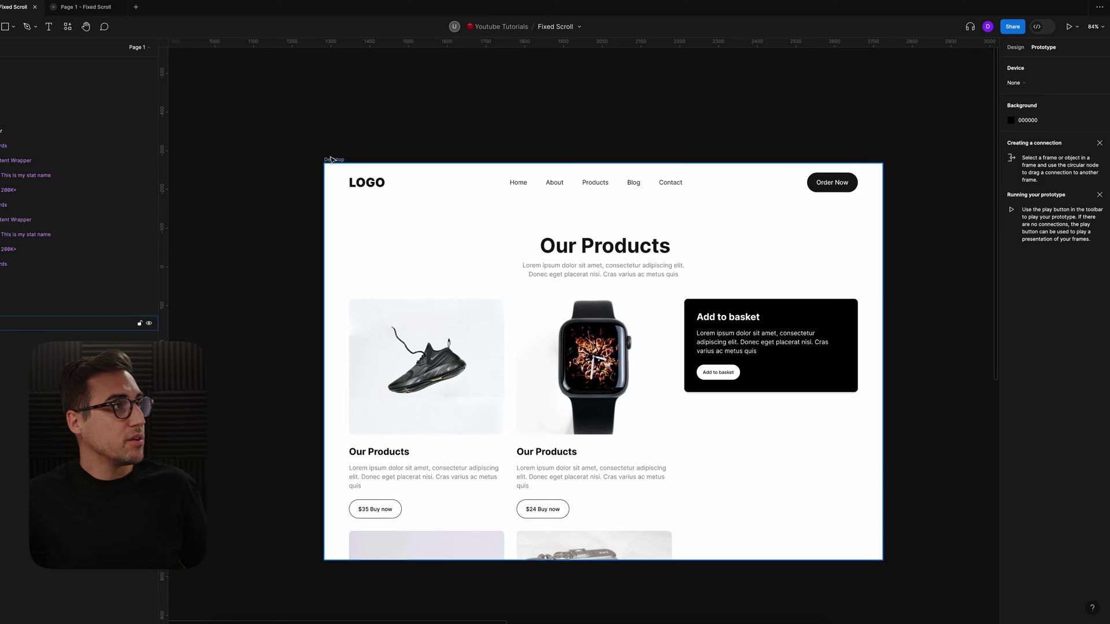
- Set the scroll position of the products page's navigation menu wrapper to Fixed (stay in place)
{"action": "left_click", "coordinate": [511, 216]}
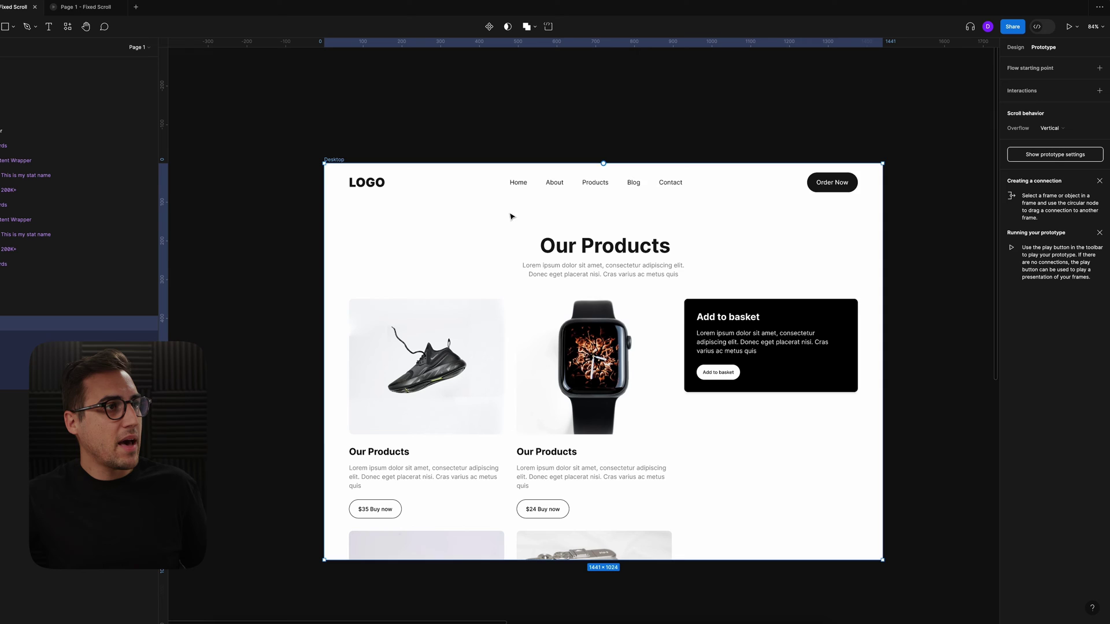
{"action": "left_click", "coordinate": [618, 189]}
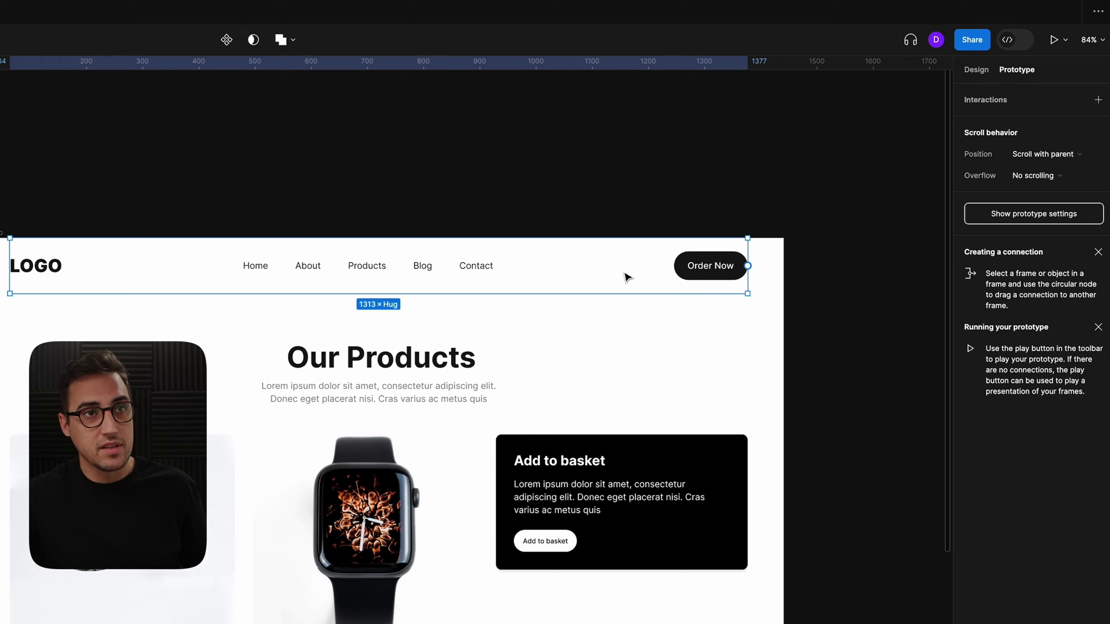
{"action": "left_click", "coordinate": [1100, 156]}
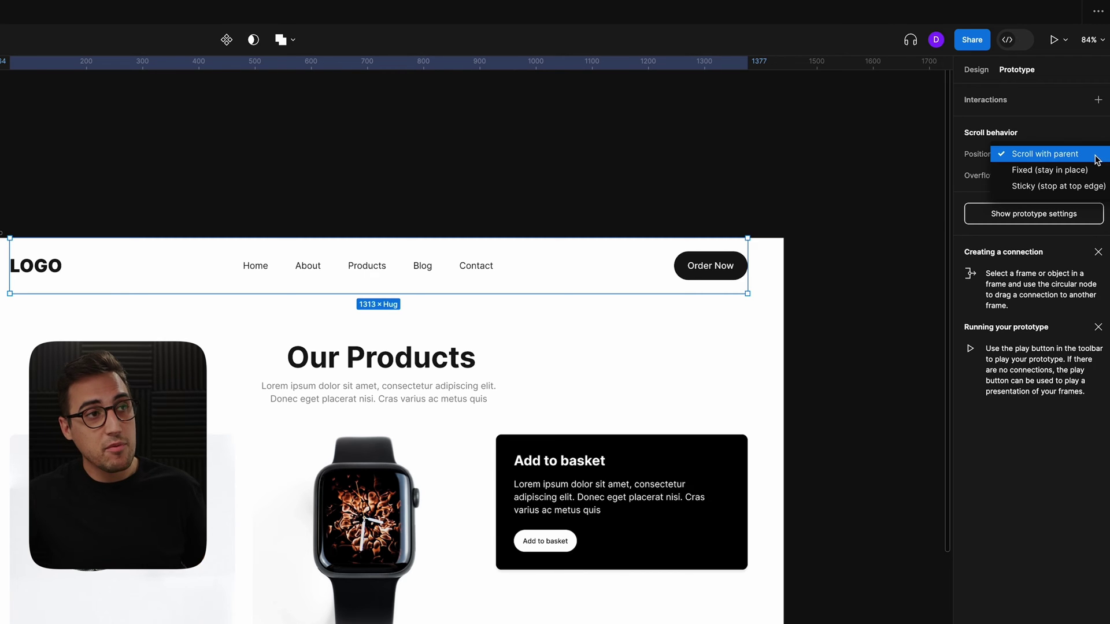
{"action": "left_click", "coordinate": [1060, 173]}
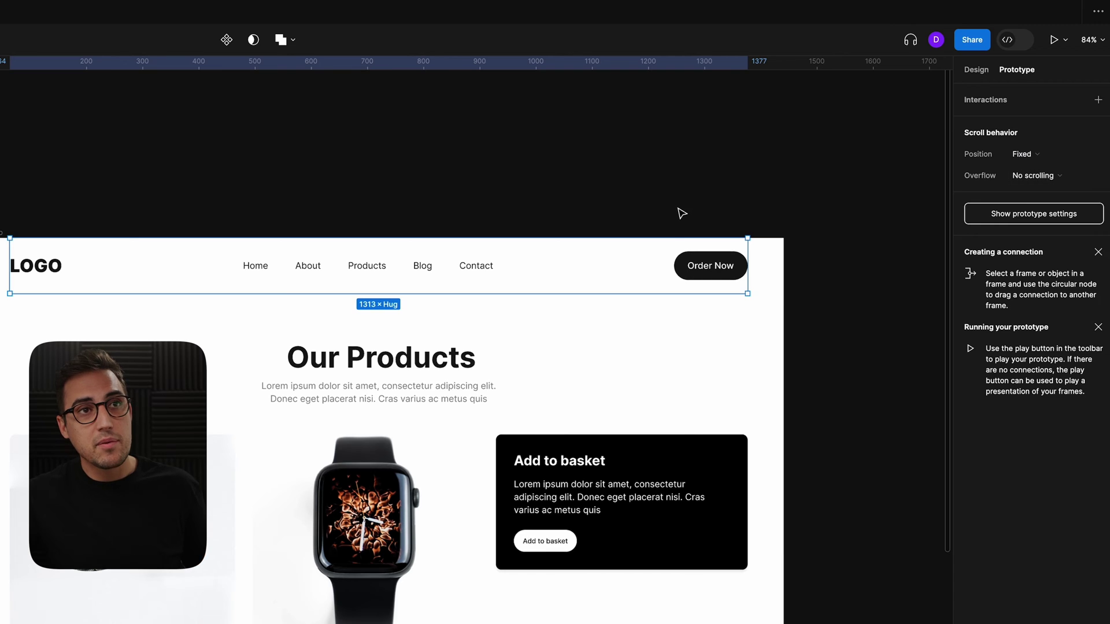
- Preview the prototype and scroll up and down to check how the navigation menu and basket card behave
{"action": "key", "text": "ctrl+alt+Return"}
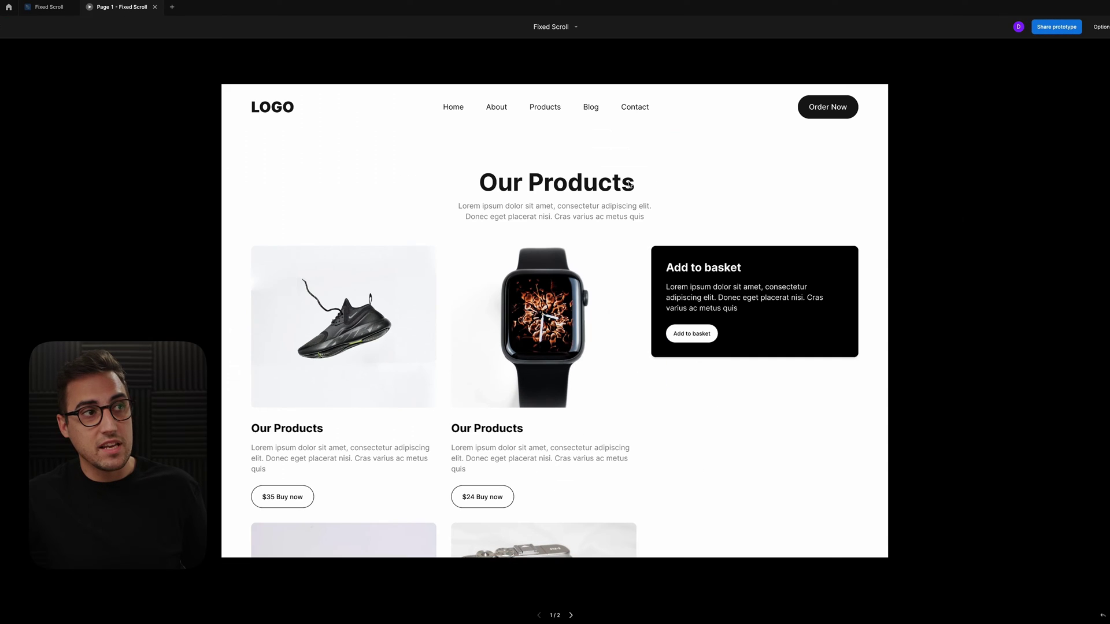
{"action": "scroll", "coordinate": [568, 169], "scroll_direction": "down", "scroll_amount": 9}
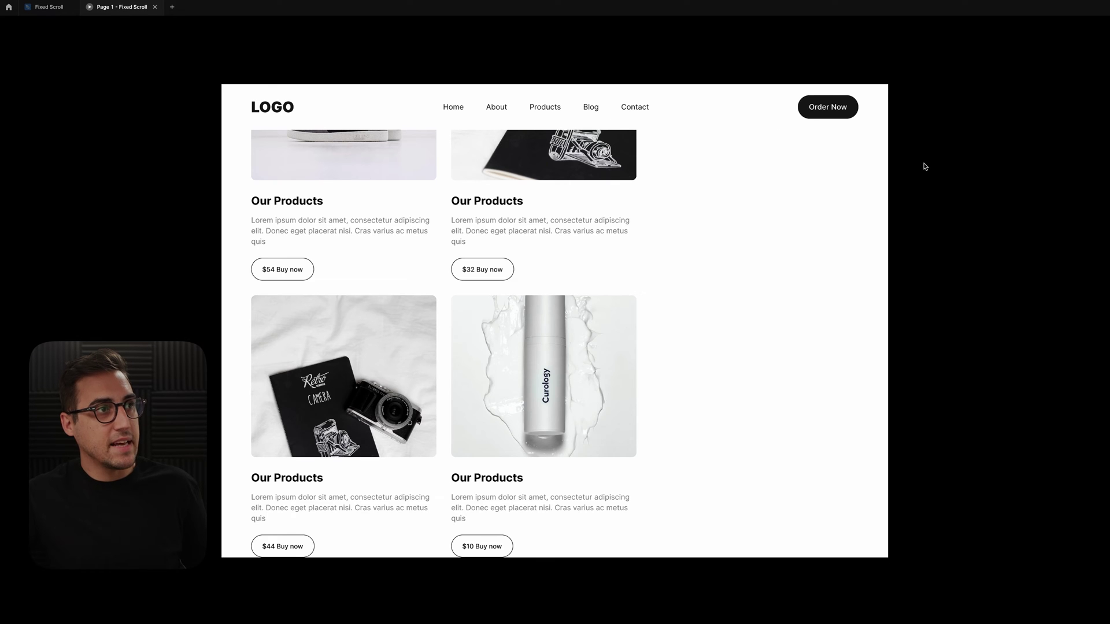
{"action": "scroll", "coordinate": [769, 211], "scroll_direction": "up", "scroll_amount": 9}
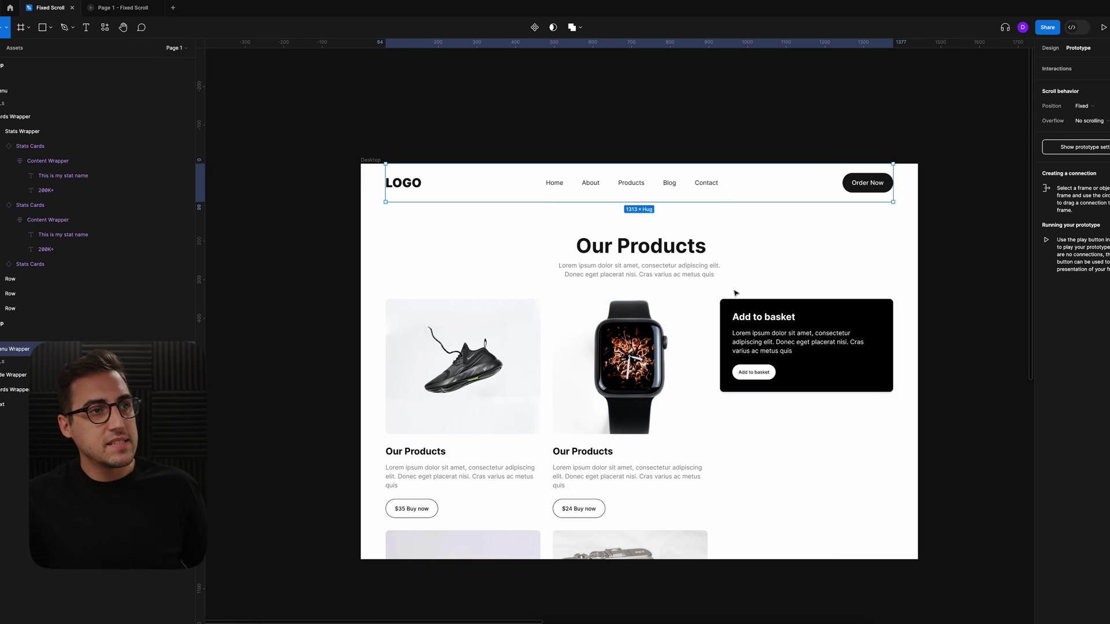
{"action": "left_click", "coordinate": [134, 9]}
{"action": "scroll", "coordinate": [663, 268], "scroll_direction": "down", "scroll_amount": 5}
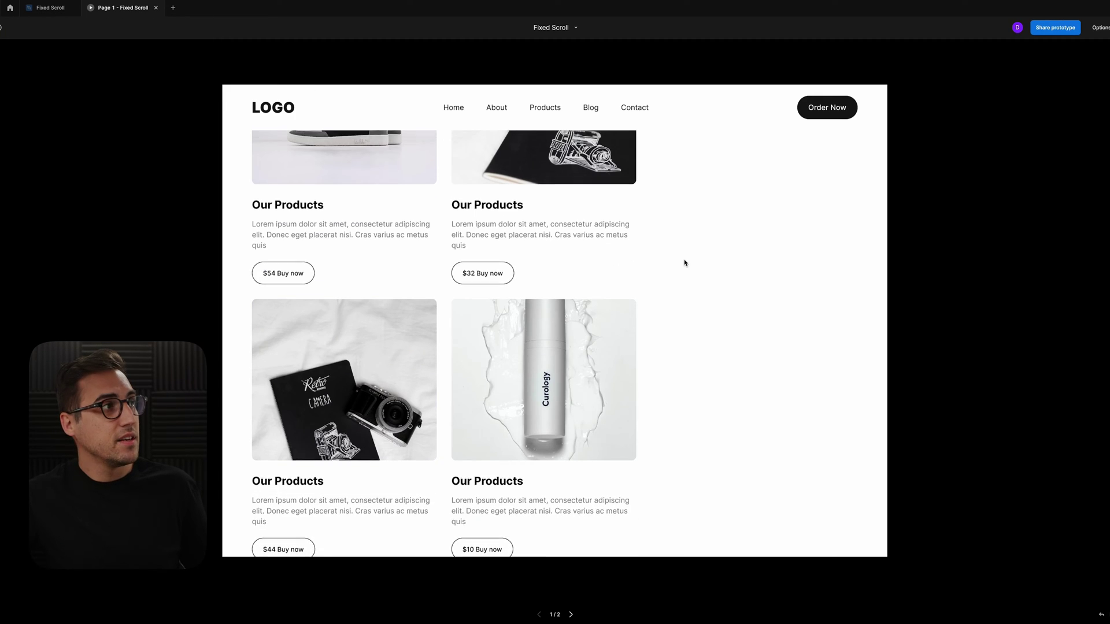
{"action": "scroll", "coordinate": [684, 260], "scroll_direction": "up", "scroll_amount": 5}
{"action": "scroll", "coordinate": [688, 257], "scroll_direction": "down", "scroll_amount": 3}
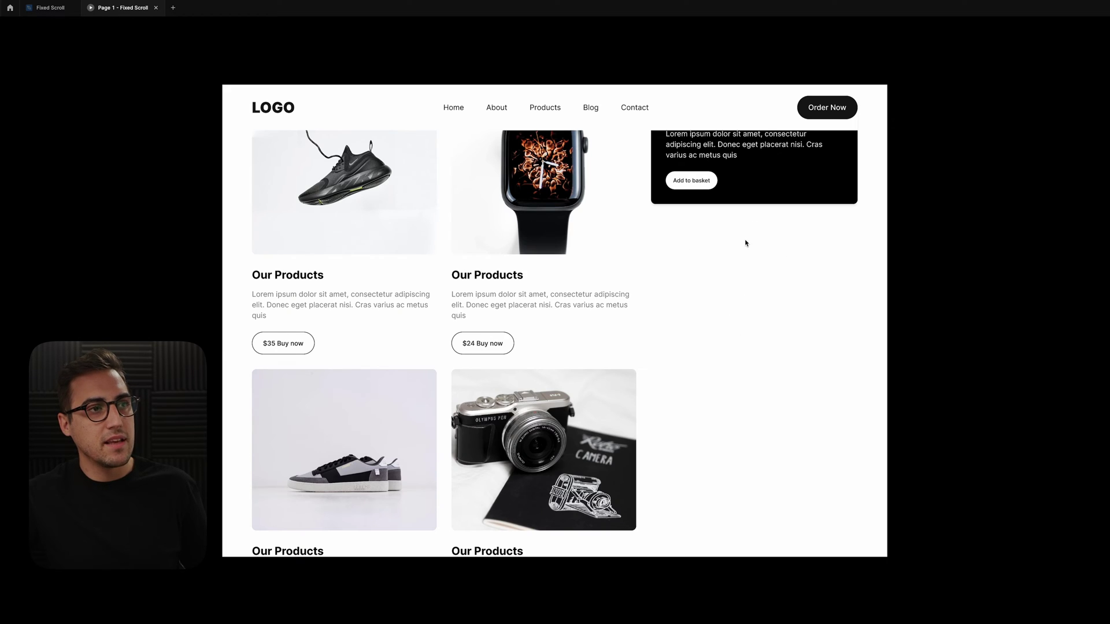
- Return to the design file and set the Add to basket card's scroll position to Sticky (stop at top edge)
{"action": "left_click", "coordinate": [51, 8]}
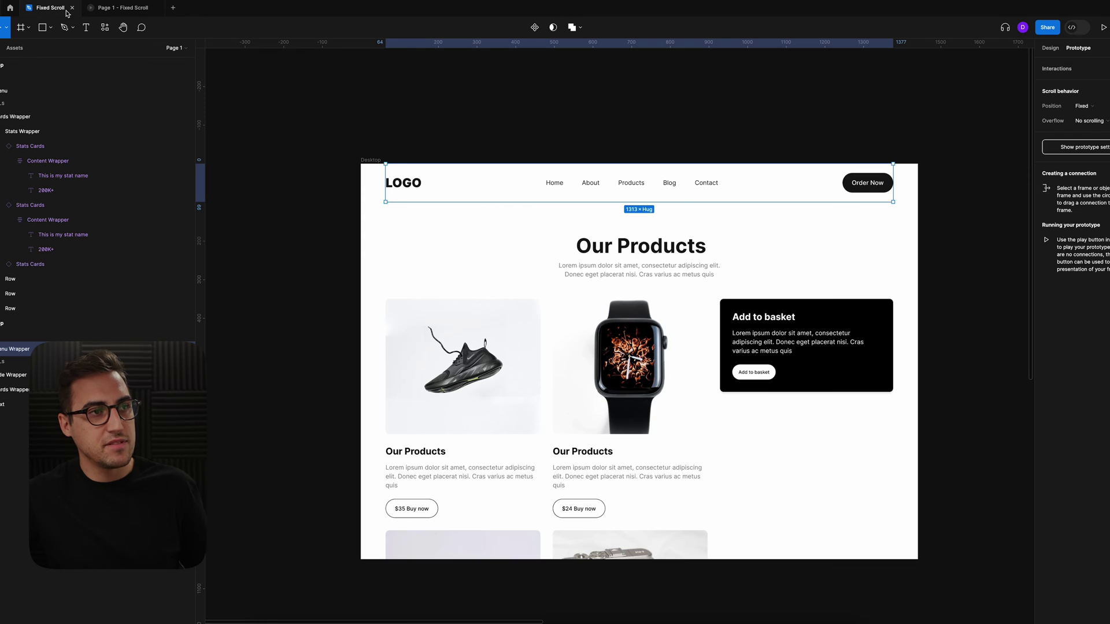
{"action": "left_click", "coordinate": [793, 302]}
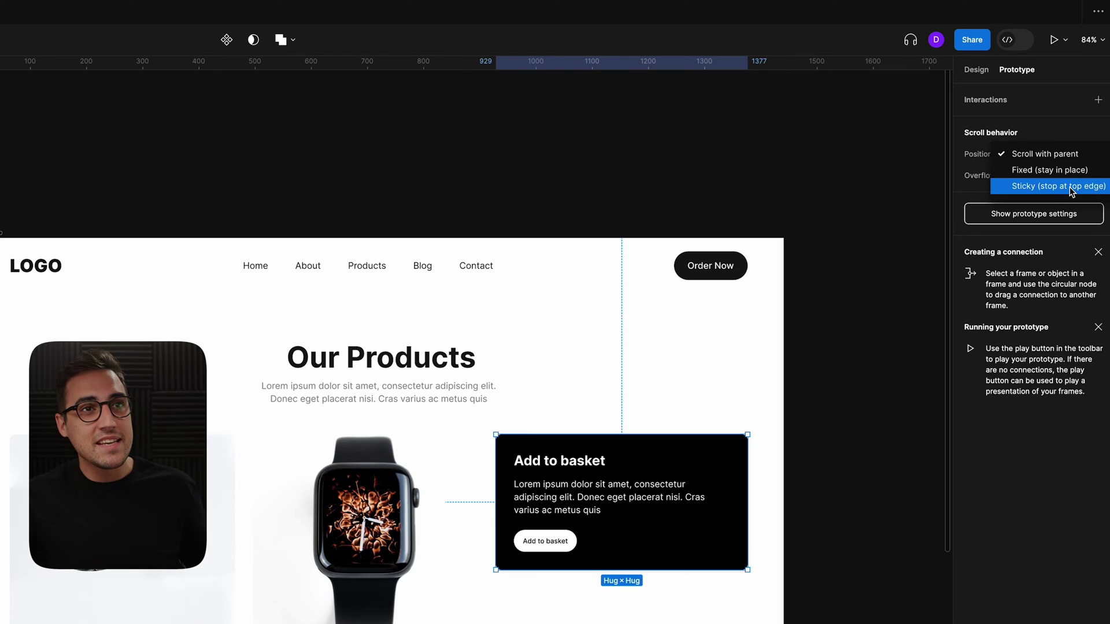
{"action": "left_click", "coordinate": [1069, 186]}
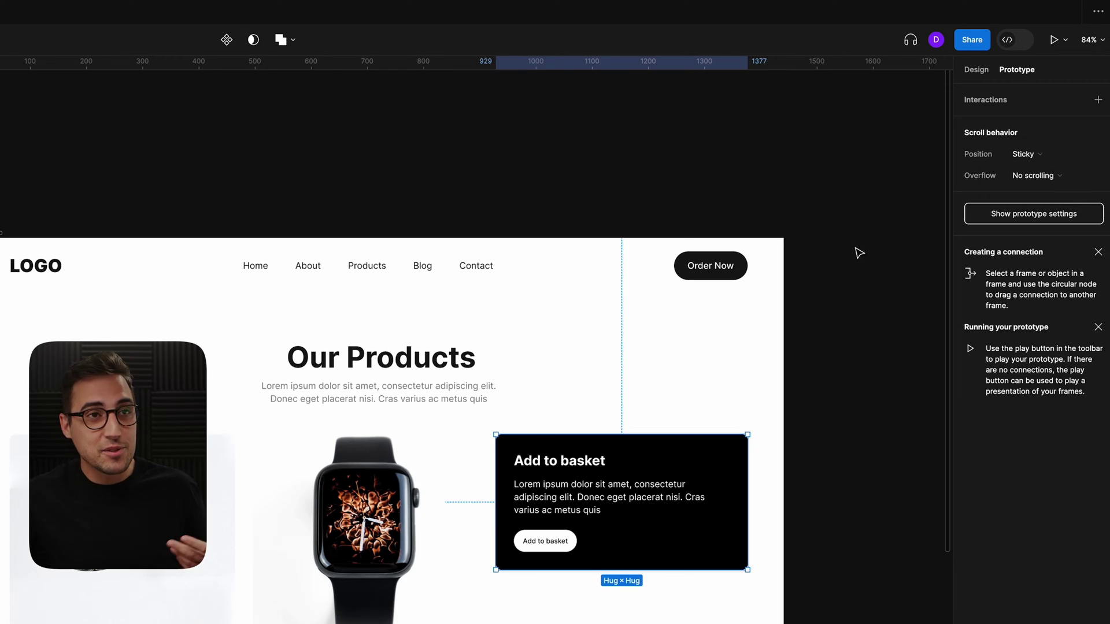
{"action": "mouse_move", "coordinate": [601, 437]}
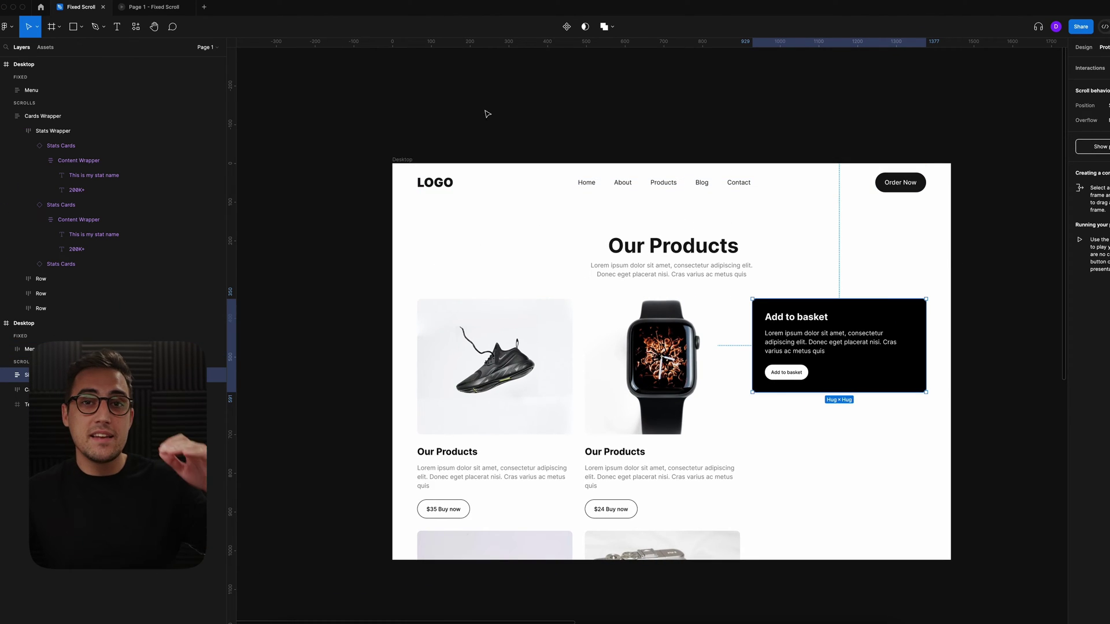
{"action": "left_click", "coordinate": [419, 131]}
- Preview the prototype again and scroll the page to check the Add to basket card's sticky behaviour
{"action": "left_click", "coordinate": [157, 7]}
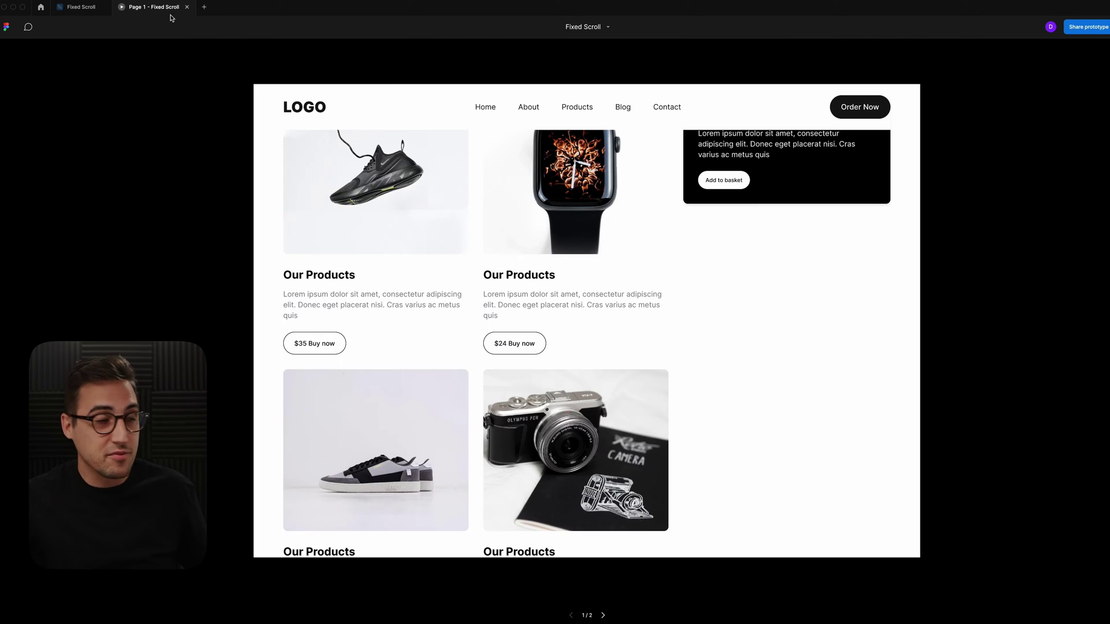
{"action": "scroll", "coordinate": [621, 138], "scroll_direction": "up", "scroll_amount": 3}
{"action": "scroll", "coordinate": [638, 146], "scroll_direction": "down", "scroll_amount": 6}
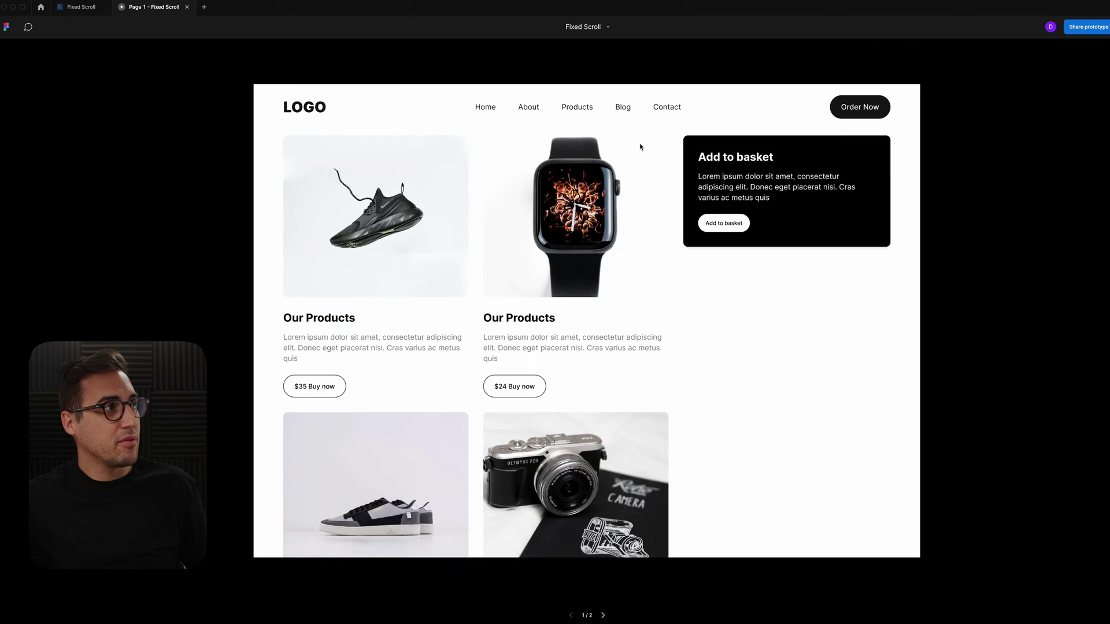
- Scroll the prototype preview up and down to examine how the sticky Add to basket card sits against the fixed navigation menu
{"action": "scroll", "coordinate": [664, 153], "scroll_direction": "up", "scroll_amount": 5}
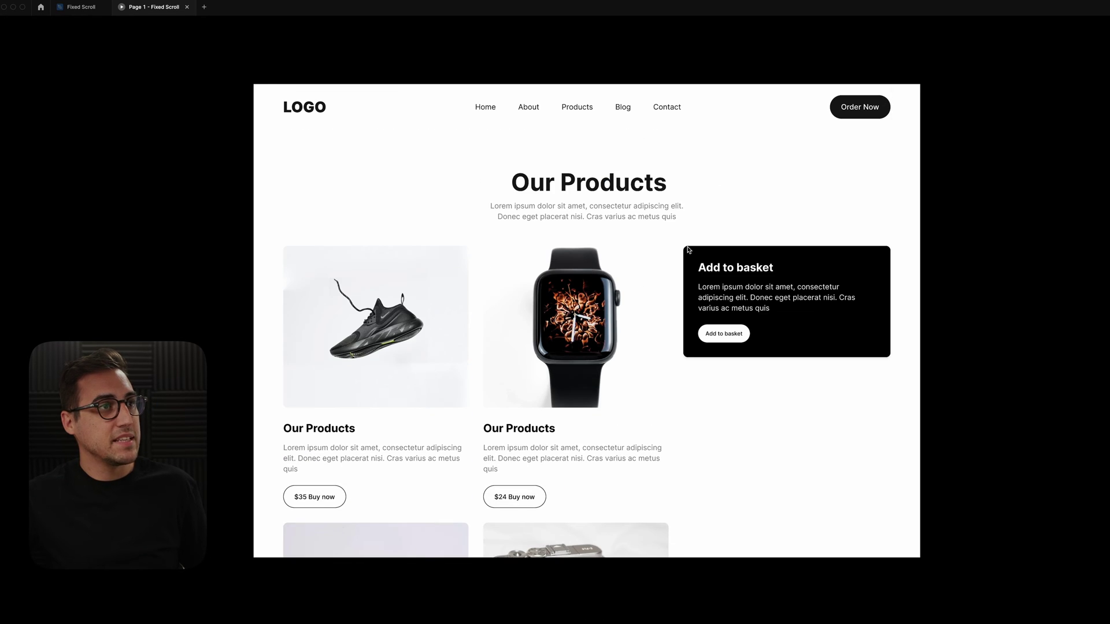
{"action": "scroll", "coordinate": [746, 234], "scroll_direction": "down", "scroll_amount": 4}
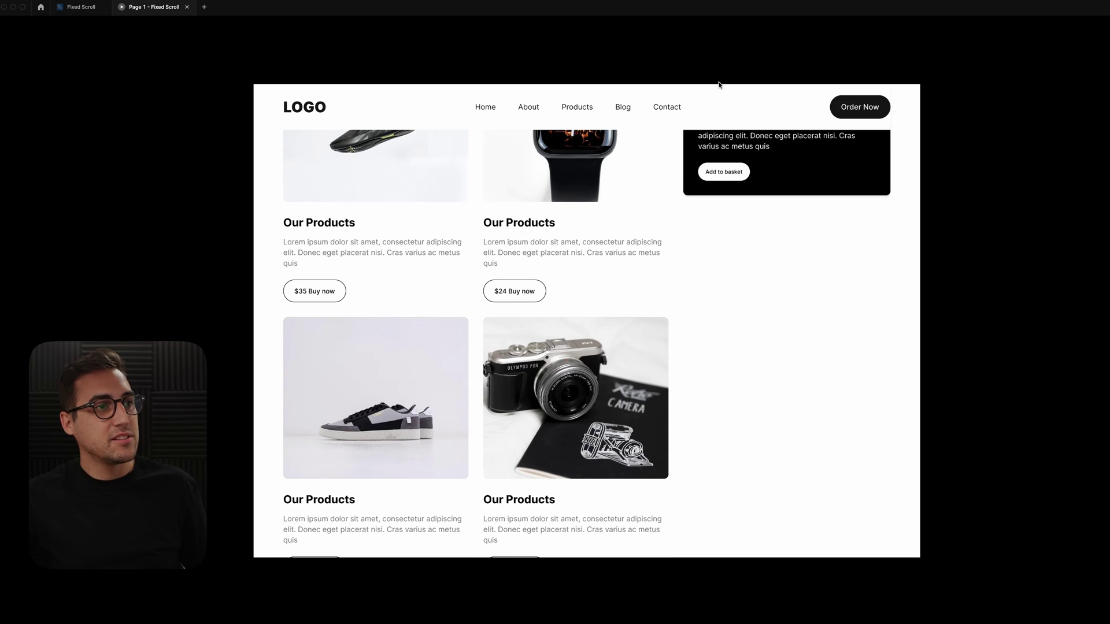
{"action": "scroll", "coordinate": [774, 173], "scroll_direction": "down", "scroll_amount": 6}
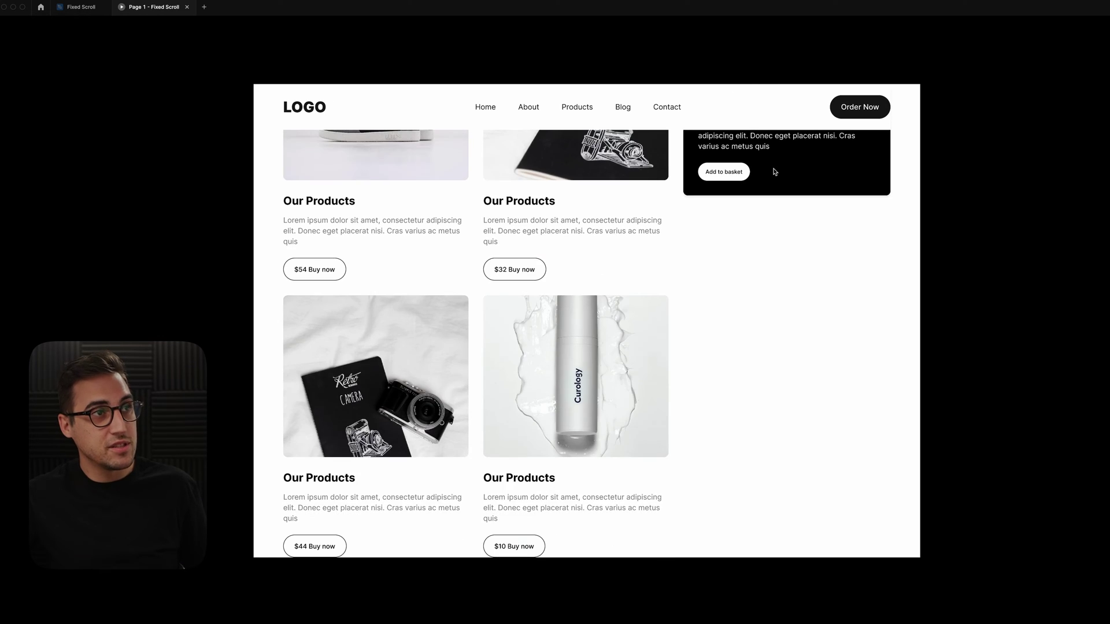
{"action": "scroll", "coordinate": [778, 167], "scroll_direction": "up", "scroll_amount": 3}
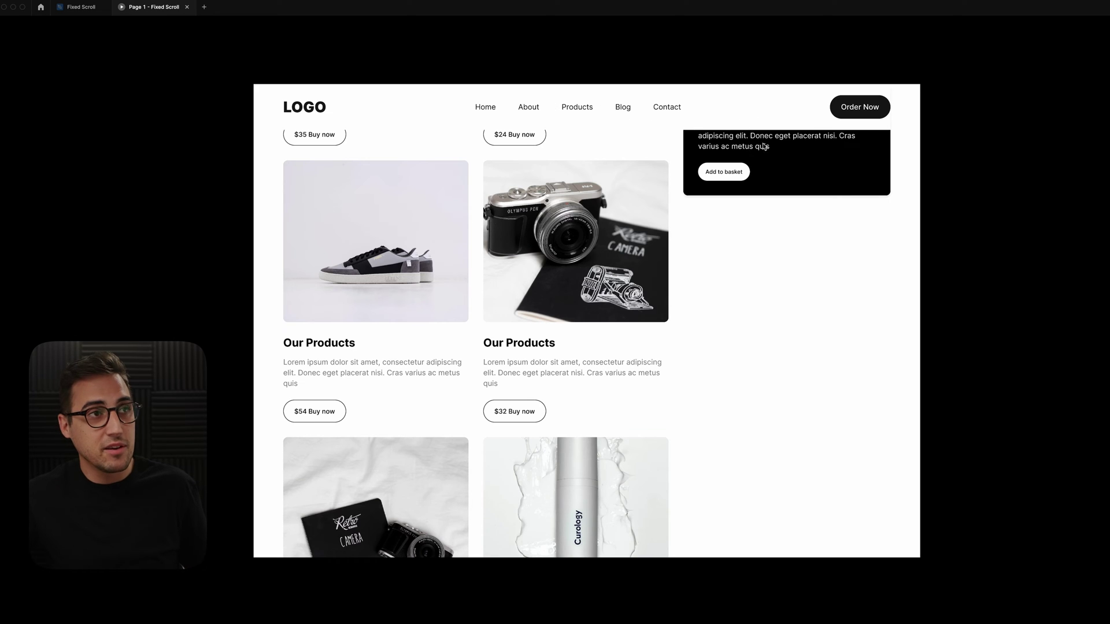
{"action": "scroll", "coordinate": [764, 147], "scroll_direction": "up", "scroll_amount": 7}
{"action": "scroll", "coordinate": [763, 153], "scroll_direction": "down", "scroll_amount": 10}
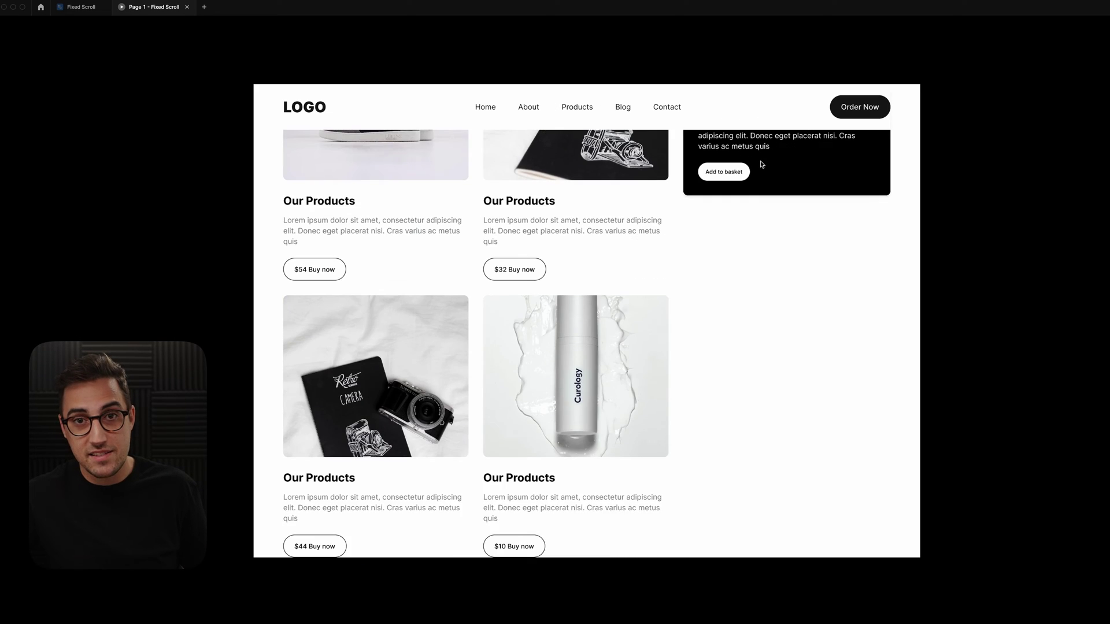
{"action": "scroll", "coordinate": [761, 165], "scroll_direction": "up", "scroll_amount": 10}
{"action": "scroll", "coordinate": [761, 171], "scroll_direction": "down", "scroll_amount": 10}
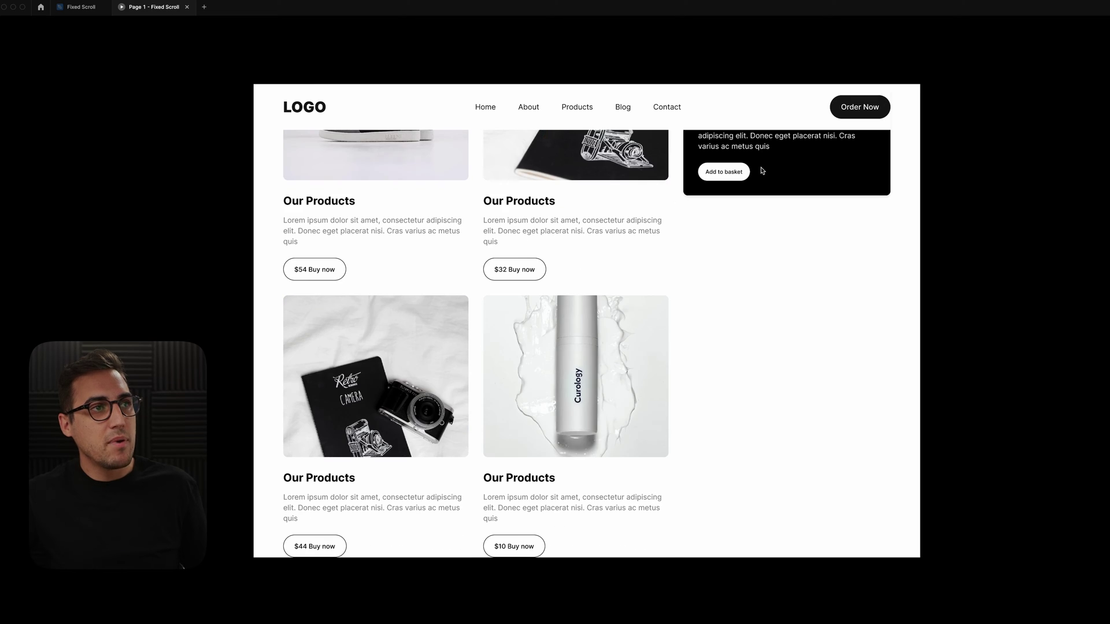
{"action": "scroll", "coordinate": [760, 168], "scroll_direction": "up", "scroll_amount": 8}
{"action": "scroll", "coordinate": [766, 173], "scroll_direction": "down", "scroll_amount": 5}
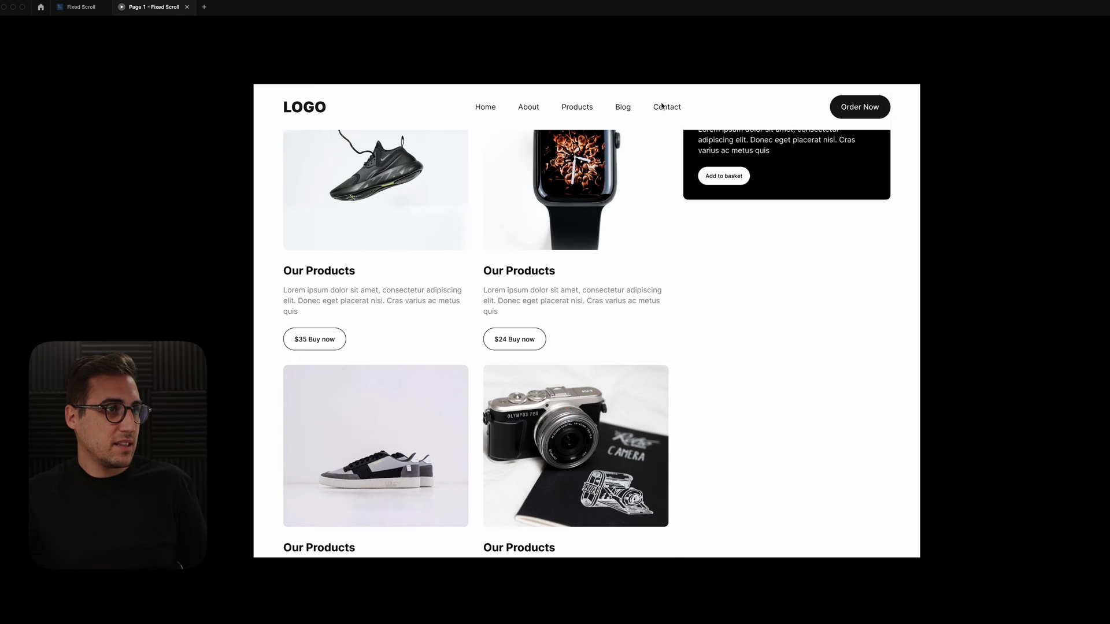
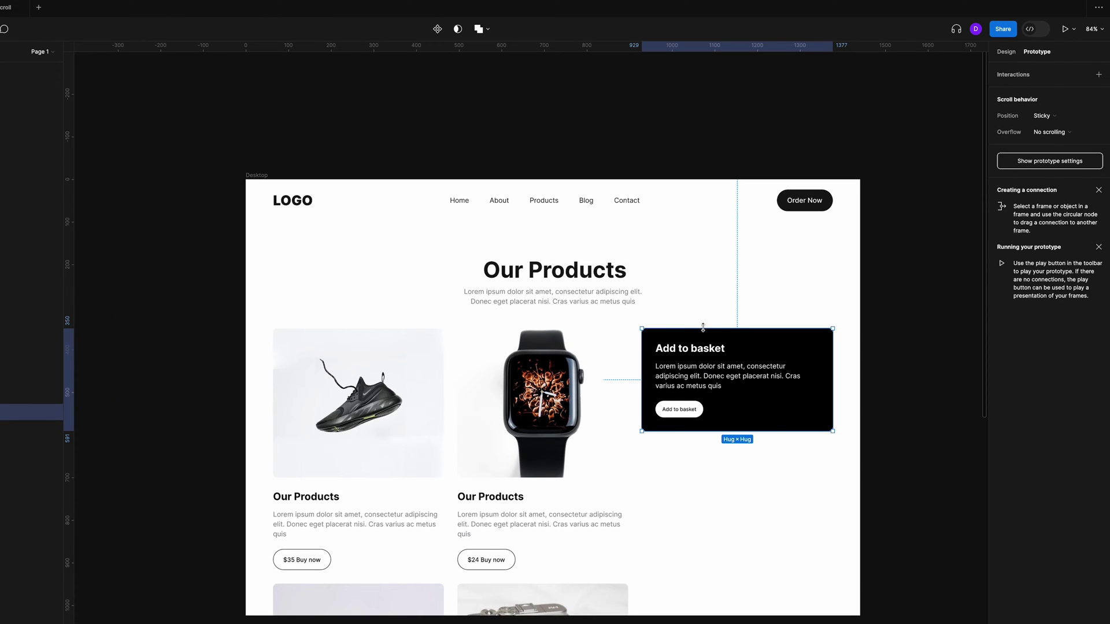
- Set the height of the products page's navigation menu wrapper to 100
{"action": "left_click", "coordinate": [718, 198]}
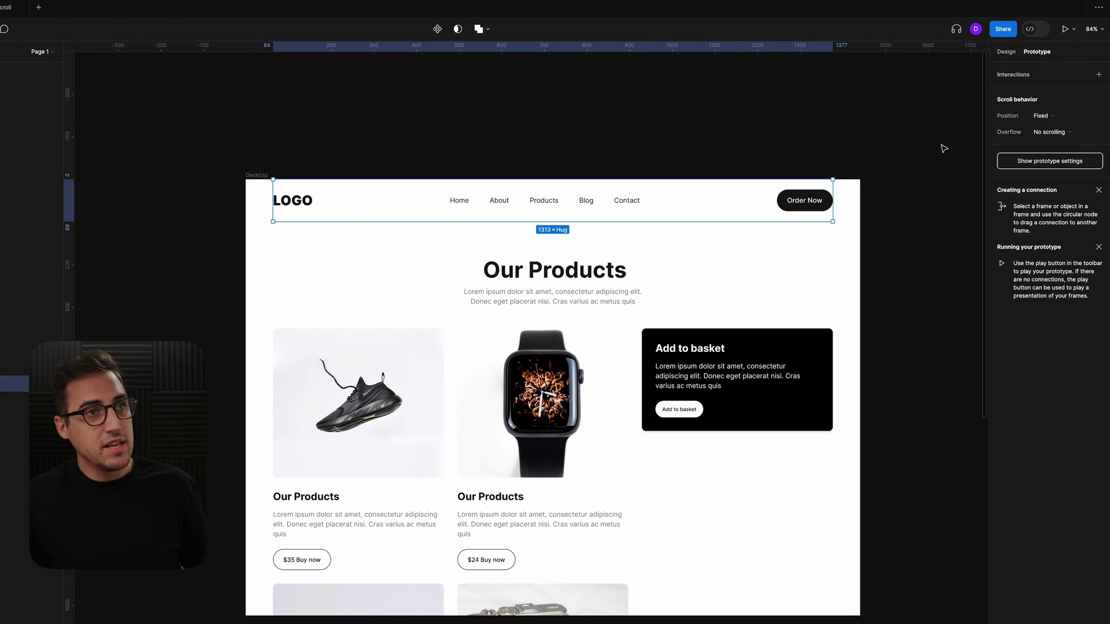
{"action": "left_click", "coordinate": [1000, 52]}
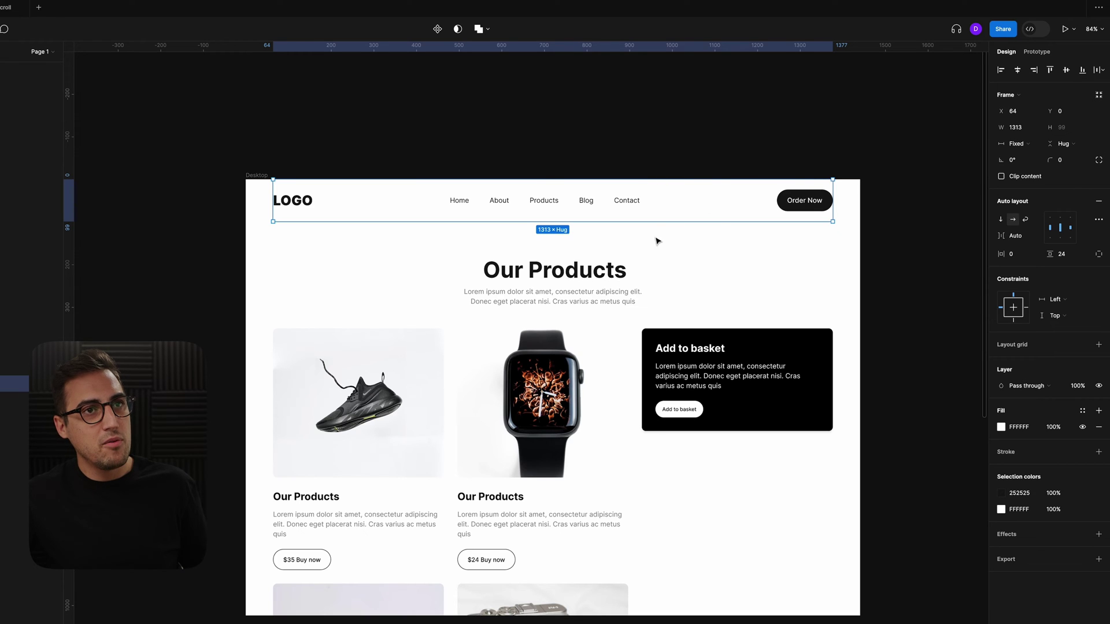
{"action": "left_click", "coordinate": [1069, 132]}
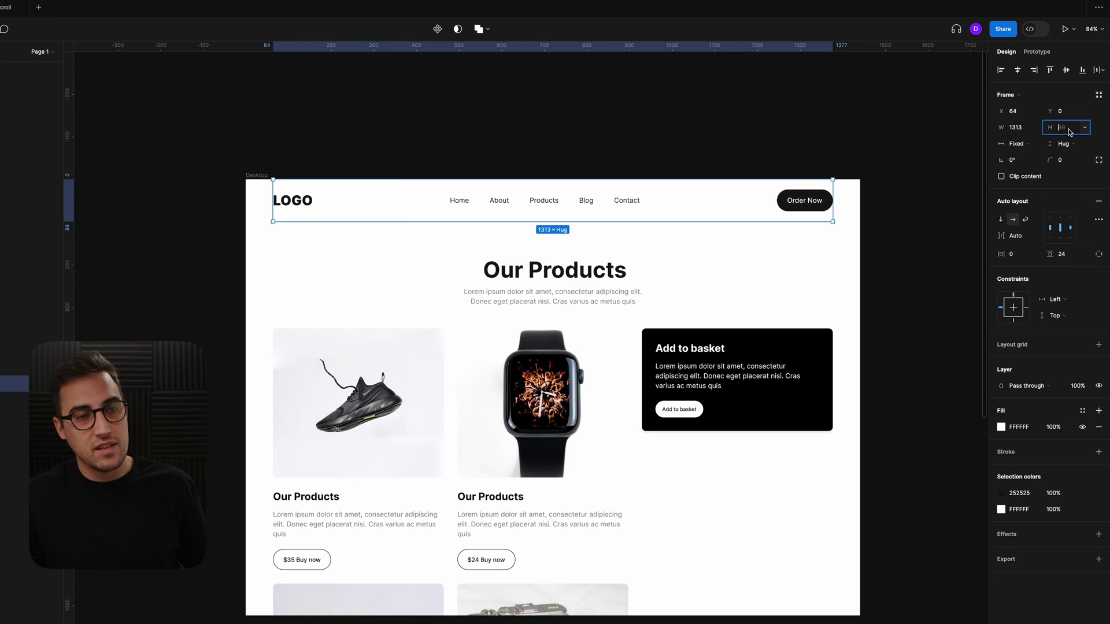
{"action": "type", "text": "100"}
{"action": "key", "text": "Return"}
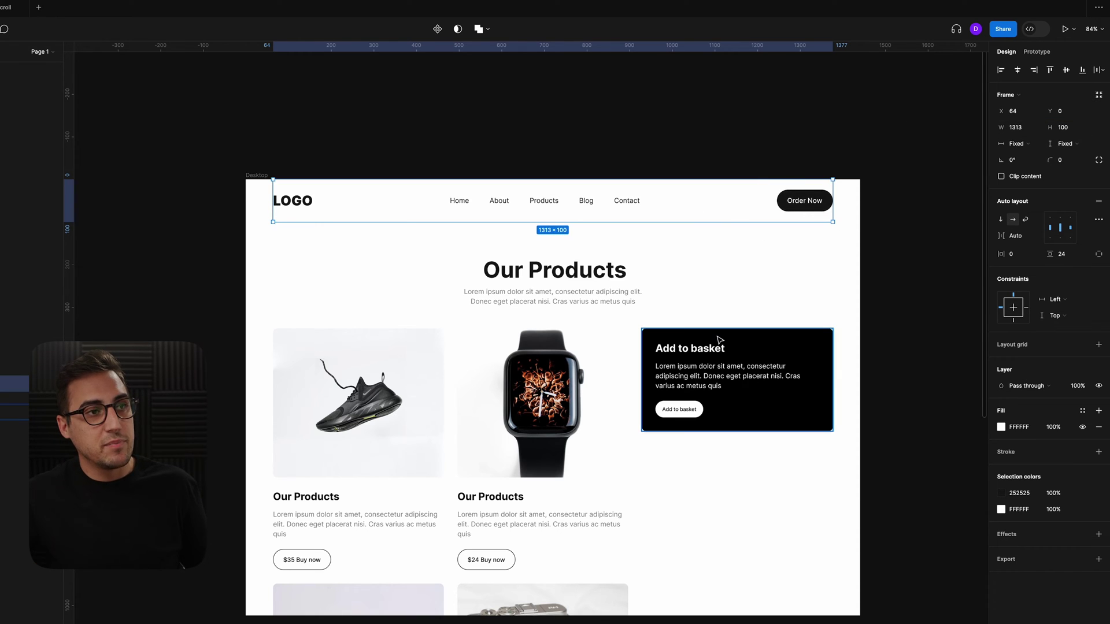
- Increase the height of the Add to basket card's wrapper to 365 and align its content to the bottom center
{"action": "left_click", "coordinate": [769, 346]}
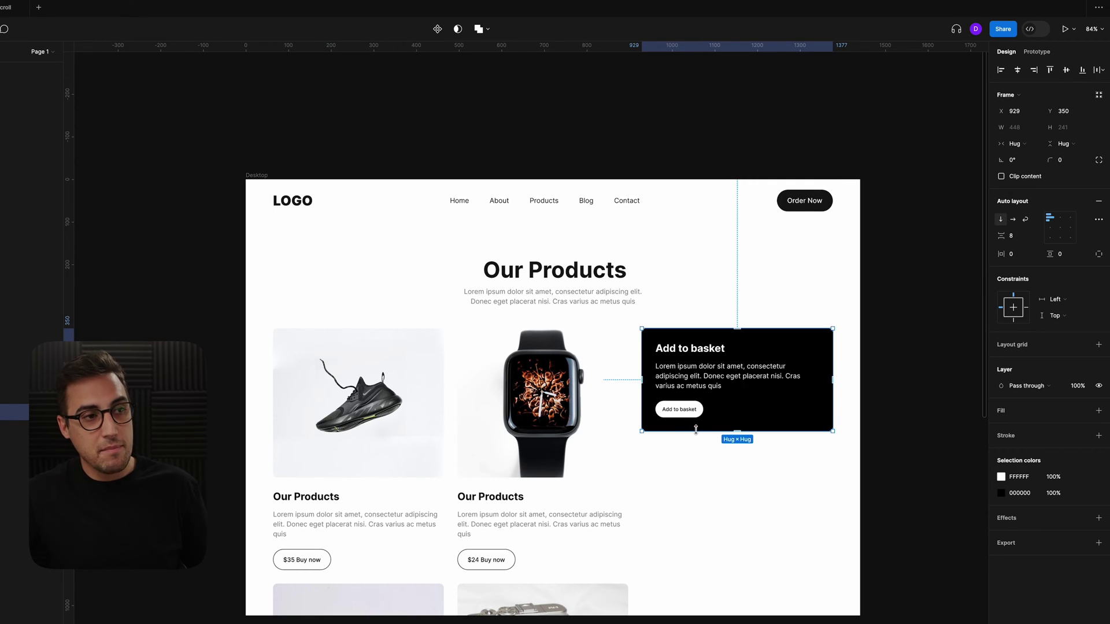
{"action": "mouse_move", "coordinate": [696, 431]}
{"action": "left_mouse_down"}
{"action": "mouse_move", "coordinate": [698, 460]}
{"action": "mouse_move", "coordinate": [700, 432]}
{"action": "mouse_move", "coordinate": [712, 434]}
{"action": "left_mouse_up"}
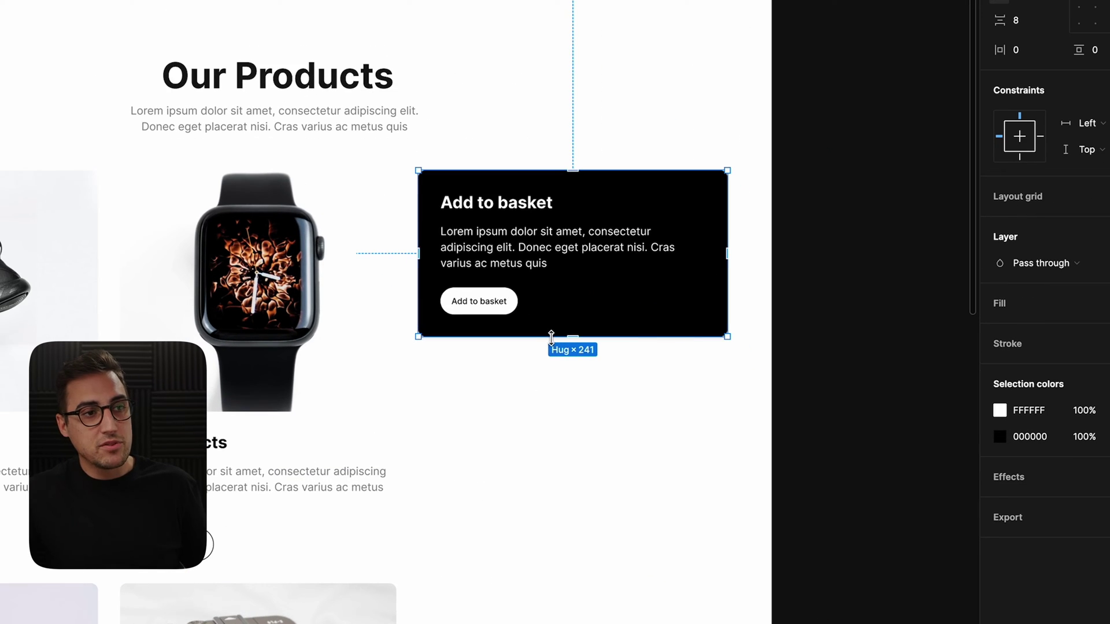
{"action": "left_click_drag", "start_coordinate": [551, 337], "coordinate": [556, 404]}
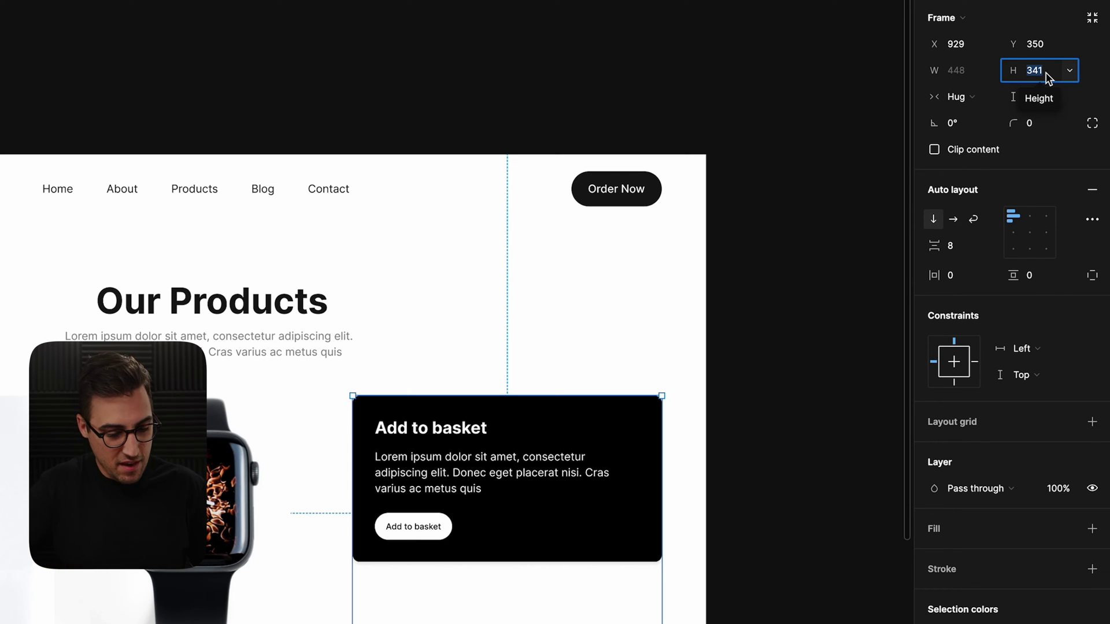
{"action": "type", "text": "5"}
{"action": "key", "text": "Return"}
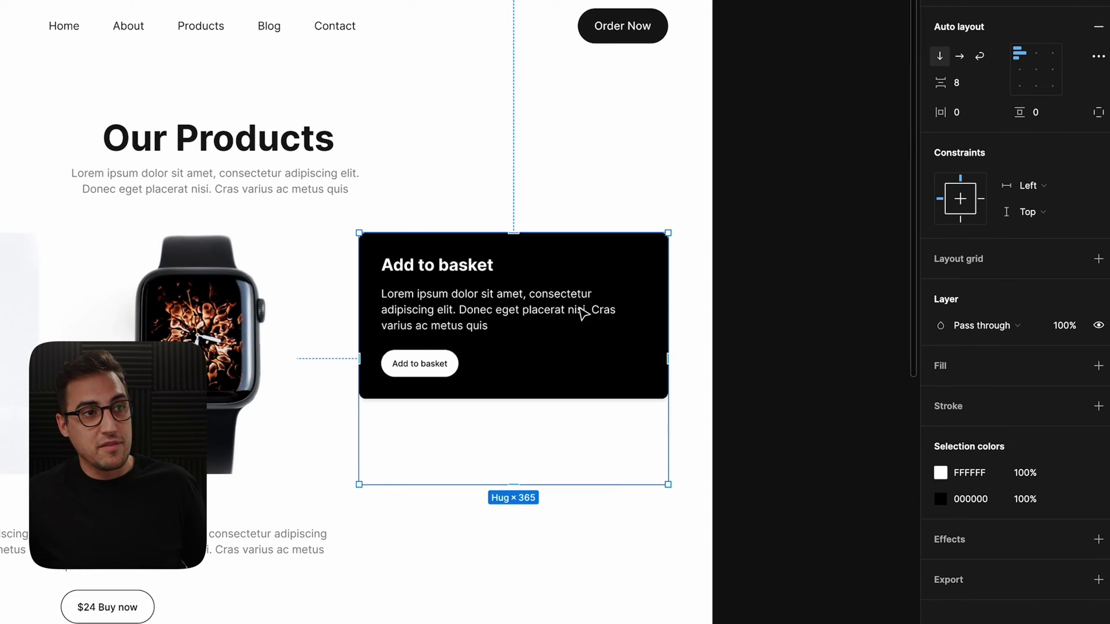
{"action": "left_click", "coordinate": [1036, 87]}
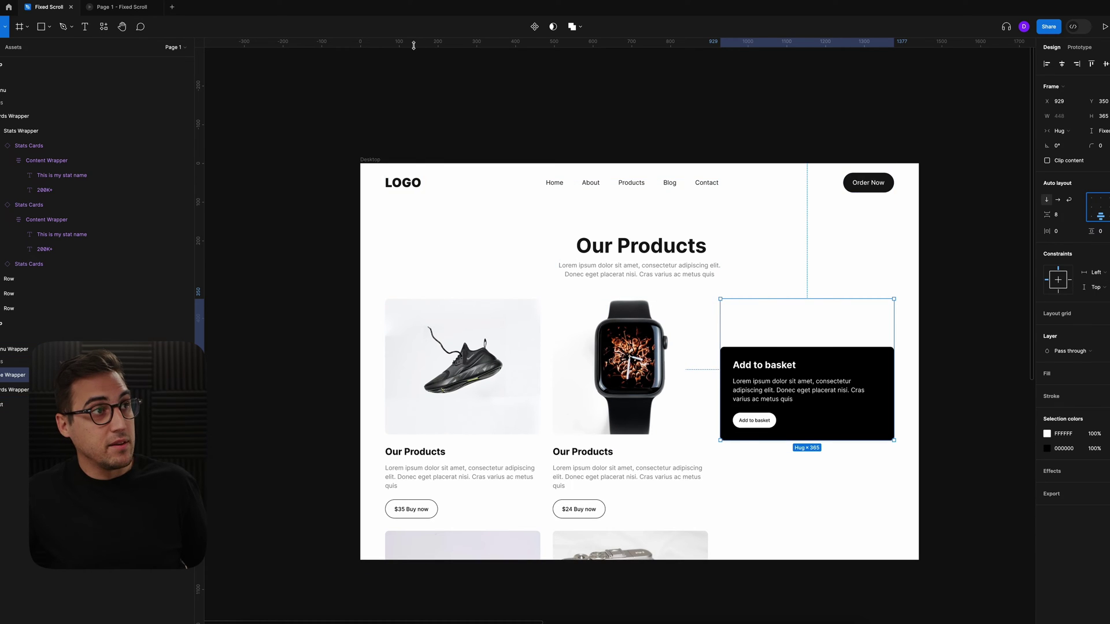
- Add a horizontal guide along the top of the product images and move the Add to basket wrapper up to Y 224, aligning the card with it
{"action": "left_click_drag", "start_coordinate": [414, 45], "coordinate": [550, 298]}
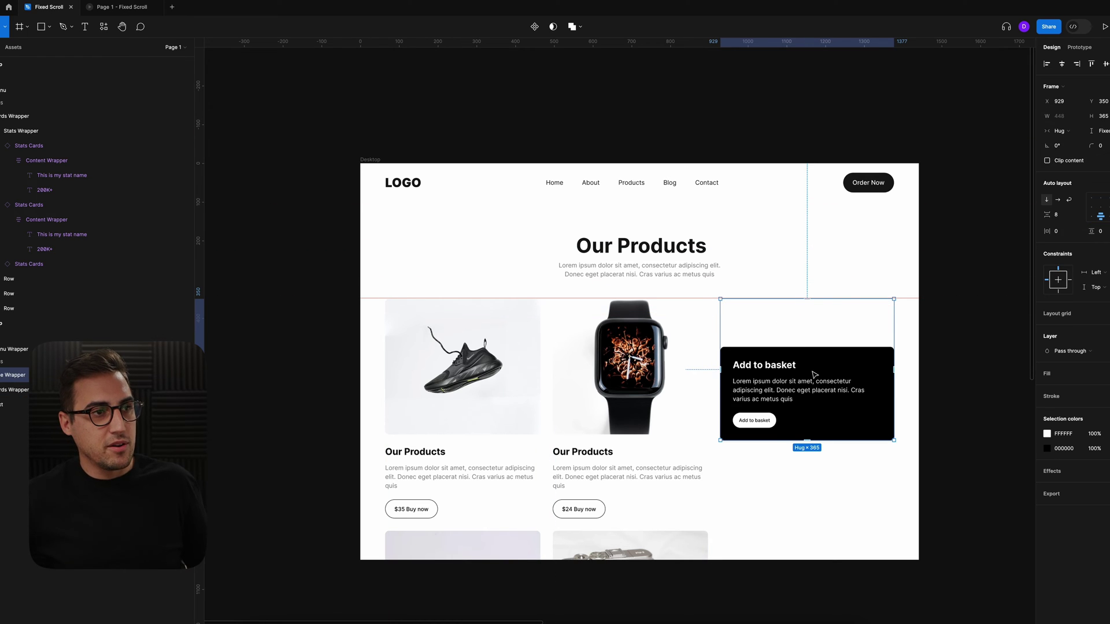
{"action": "left_click_drag", "start_coordinate": [813, 376], "coordinate": [816, 335]}
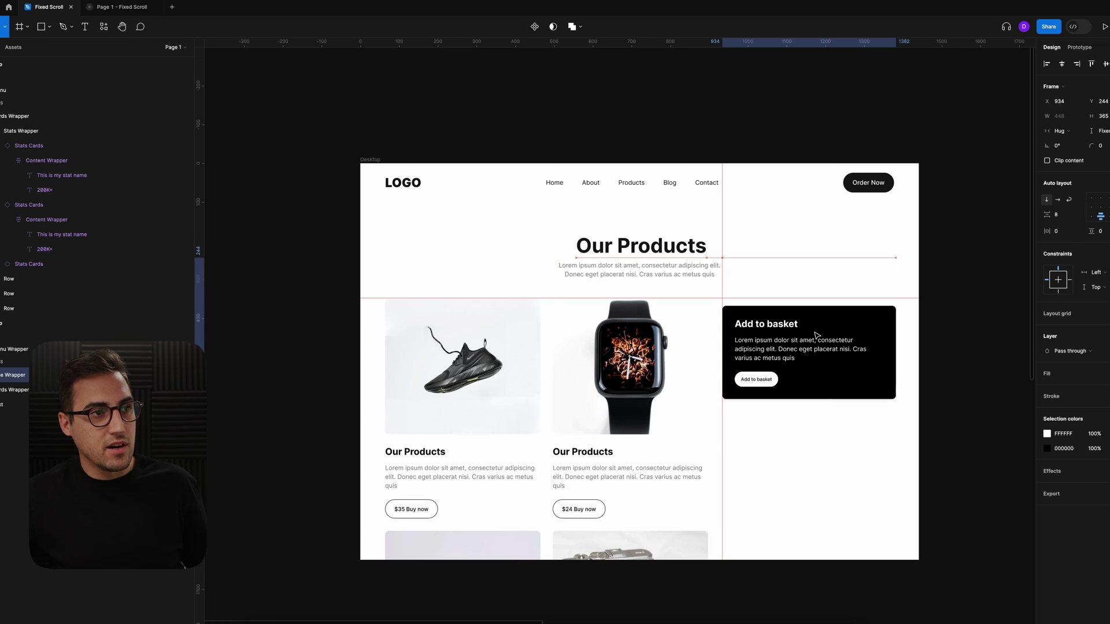
{"action": "key", "text": "Escape"}
{"action": "key", "text": "shift+Up"}
{"action": "key", "text": "shift+Up"}
{"action": "key", "text": "shift+Up"}
{"action": "key", "text": "shift+Up"}
{"action": "key", "text": "shift+Up"}
{"action": "key", "text": "shift+Up"}
{"action": "key", "text": "shift+Up"}
{"action": "key", "text": "shift+Up"}
{"action": "key", "text": "shift+Up"}
{"action": "key", "text": "shift+Up"}
{"action": "key", "text": "shift+Up"}
{"action": "key", "text": "shift+Up"}
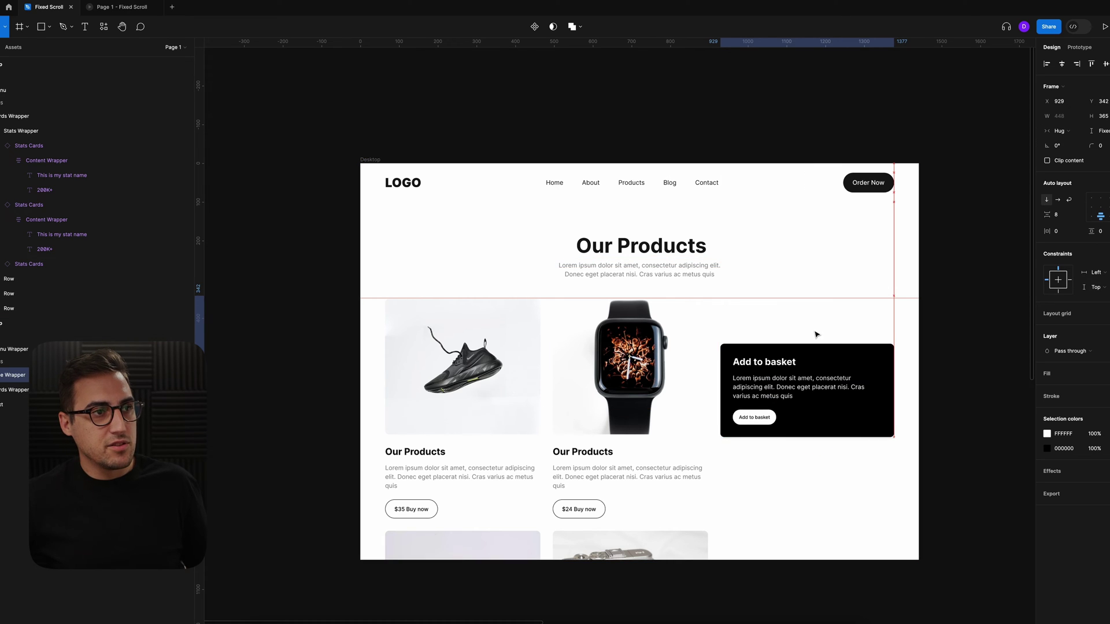
{"action": "key", "text": "Up"}
{"action": "key", "text": "Up"}
{"action": "key", "text": "Up"}
{"action": "key", "text": "Up"}
{"action": "key", "text": "Up"}
{"action": "key", "text": "Up"}
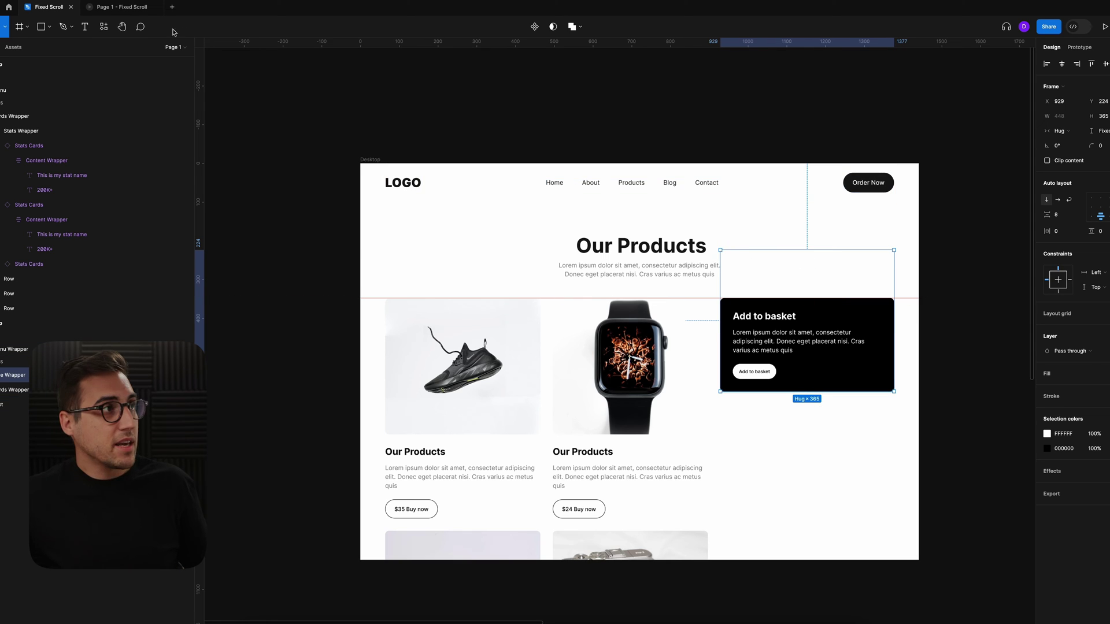
- Preview the prototype and scroll through the page to check the gap between the navigation menu and the sticky Add to basket card
{"action": "left_click", "coordinate": [126, 11]}
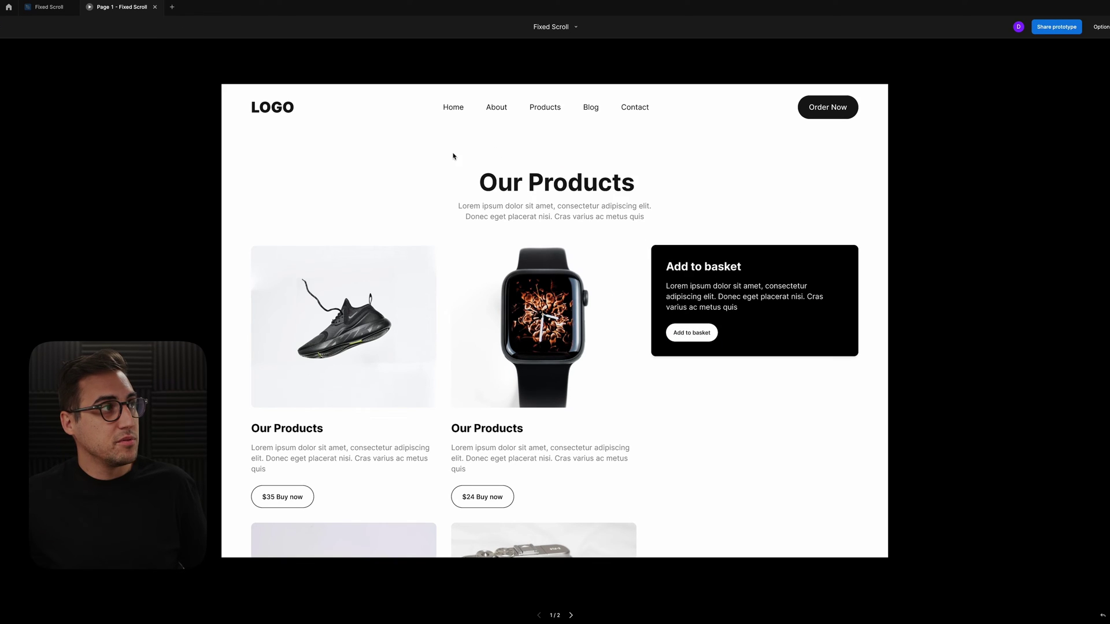
{"action": "scroll", "coordinate": [664, 182], "scroll_direction": "down", "scroll_amount": 3}
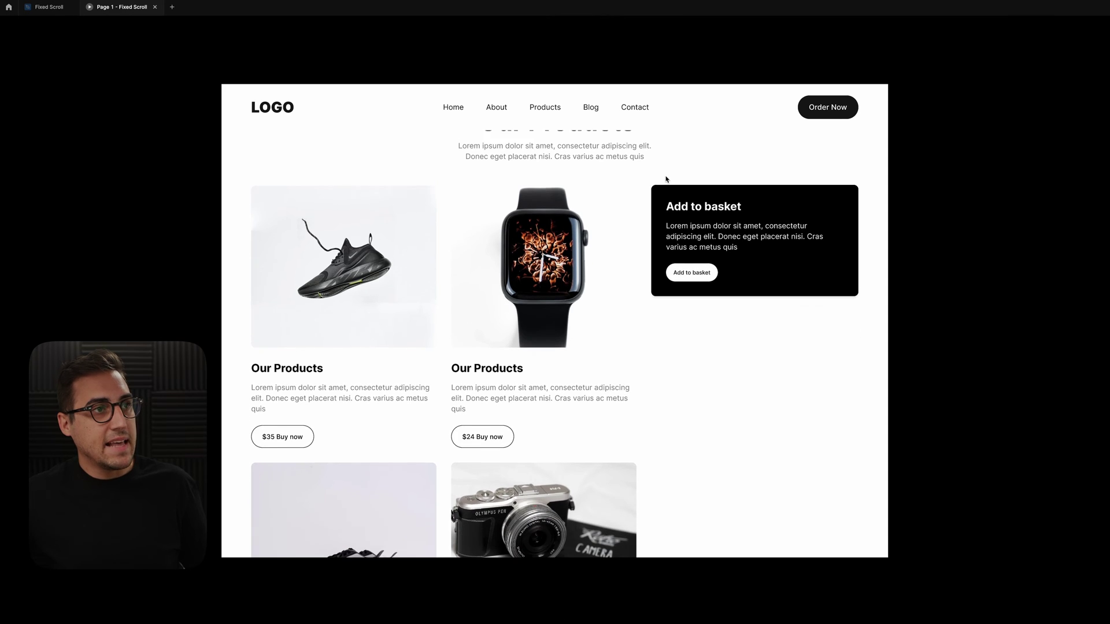
{"action": "scroll", "coordinate": [674, 173], "scroll_direction": "down", "scroll_amount": 1}
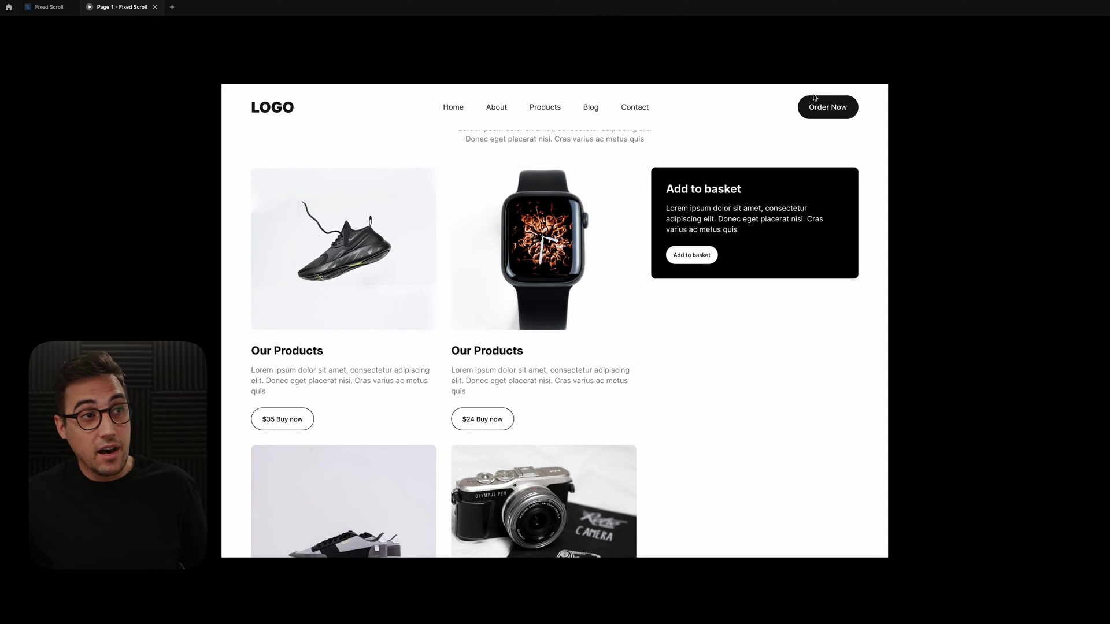
{"action": "scroll", "coordinate": [753, 216], "scroll_direction": "down", "scroll_amount": 2}
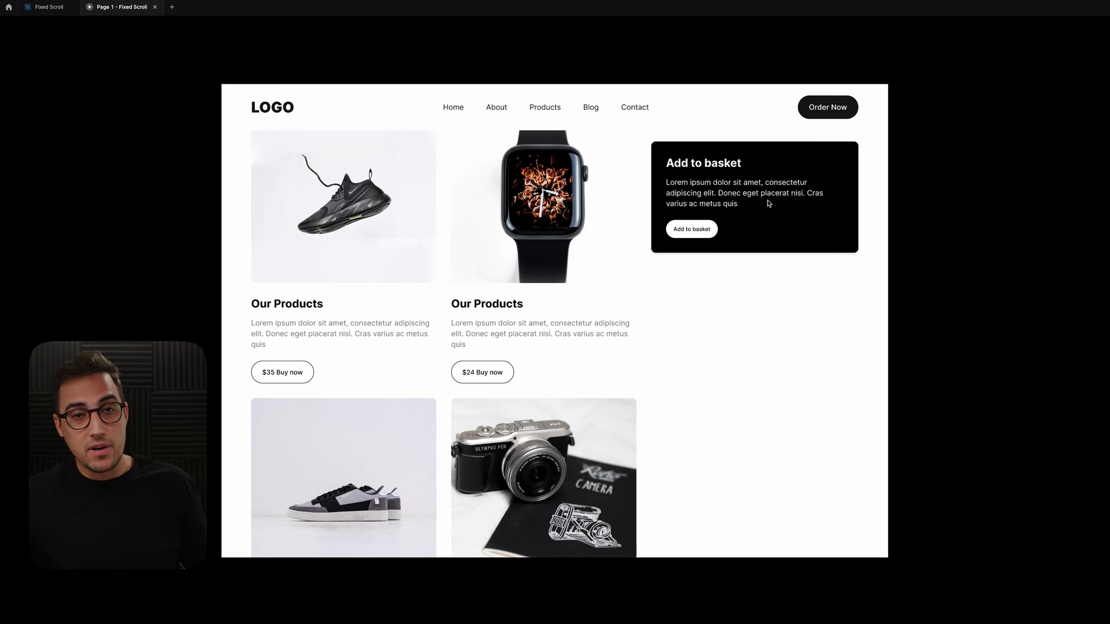
{"action": "scroll", "coordinate": [769, 203], "scroll_direction": "down", "scroll_amount": 9}
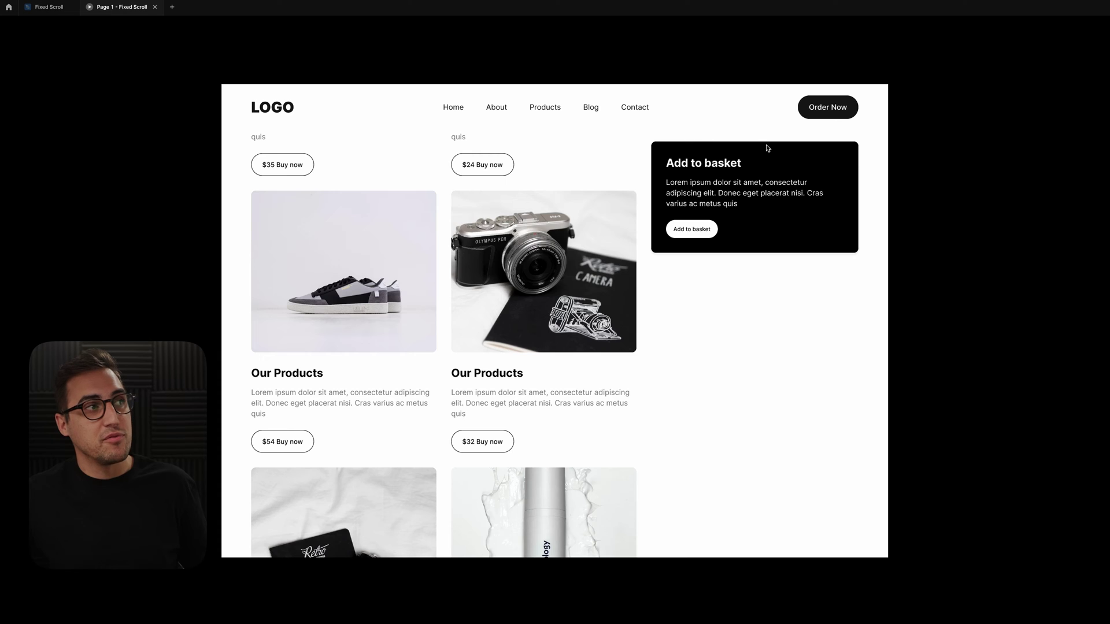
{"action": "scroll", "coordinate": [767, 148], "scroll_direction": "down", "scroll_amount": 7}
{"action": "scroll", "coordinate": [760, 167], "scroll_direction": "up", "scroll_amount": 15}
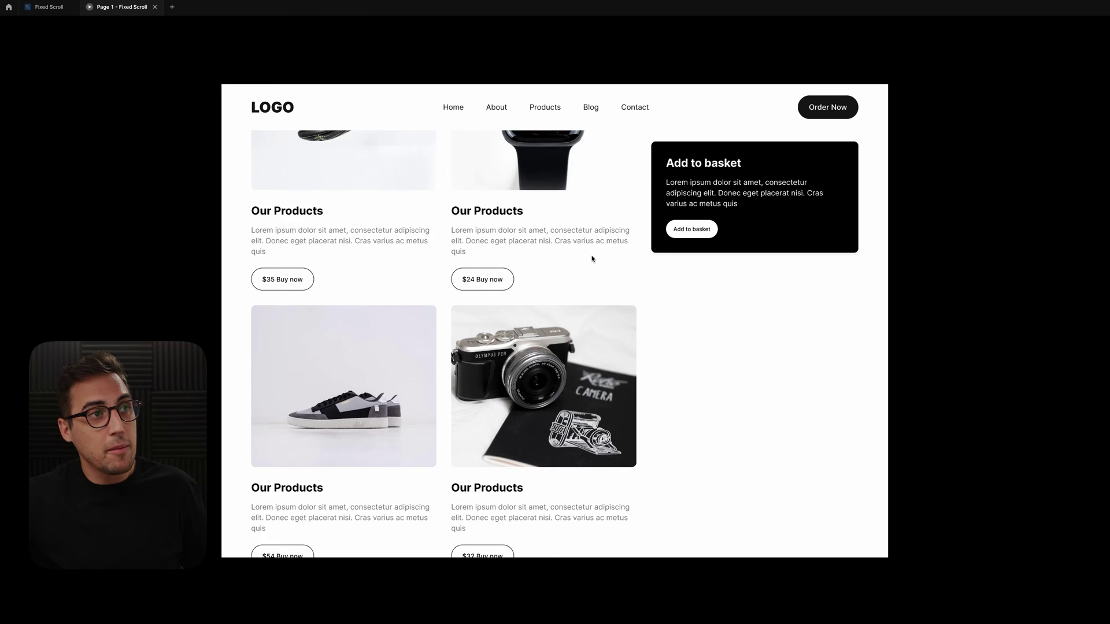
{"action": "scroll", "coordinate": [595, 257], "scroll_direction": "down", "scroll_amount": 3}
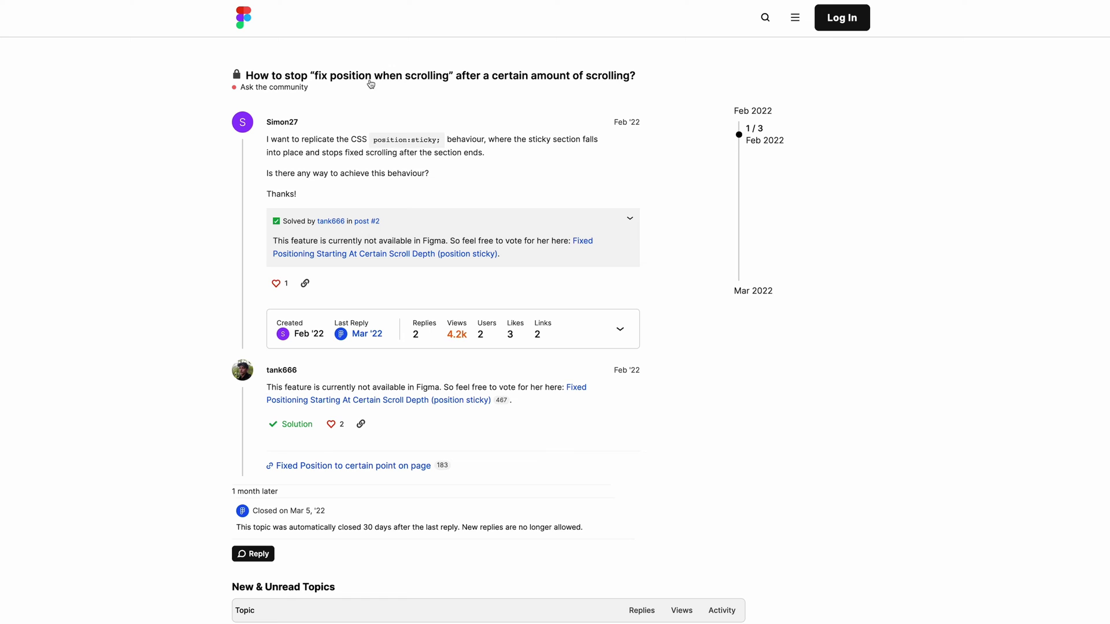
- Read the Figma forum thread about stopping fixed position when scrolling, and open its linked feature request on sticky positioning
{"action": "scroll", "coordinate": [471, 264], "scroll_direction": "down", "scroll_amount": 1}
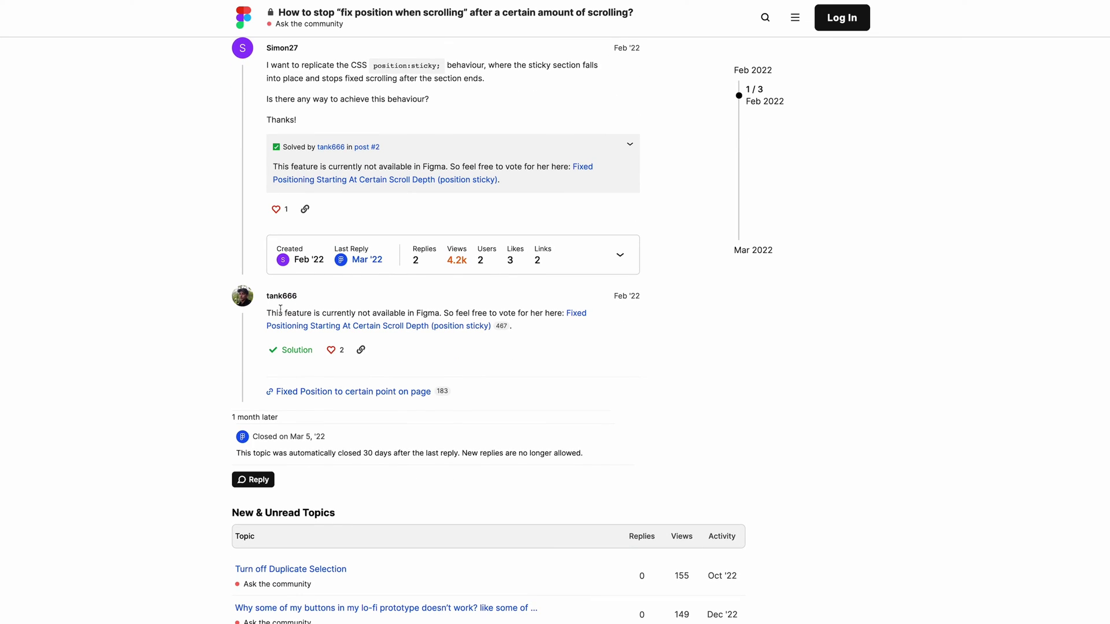
{"action": "left_click_drag", "start_coordinate": [278, 311], "coordinate": [430, 310]}
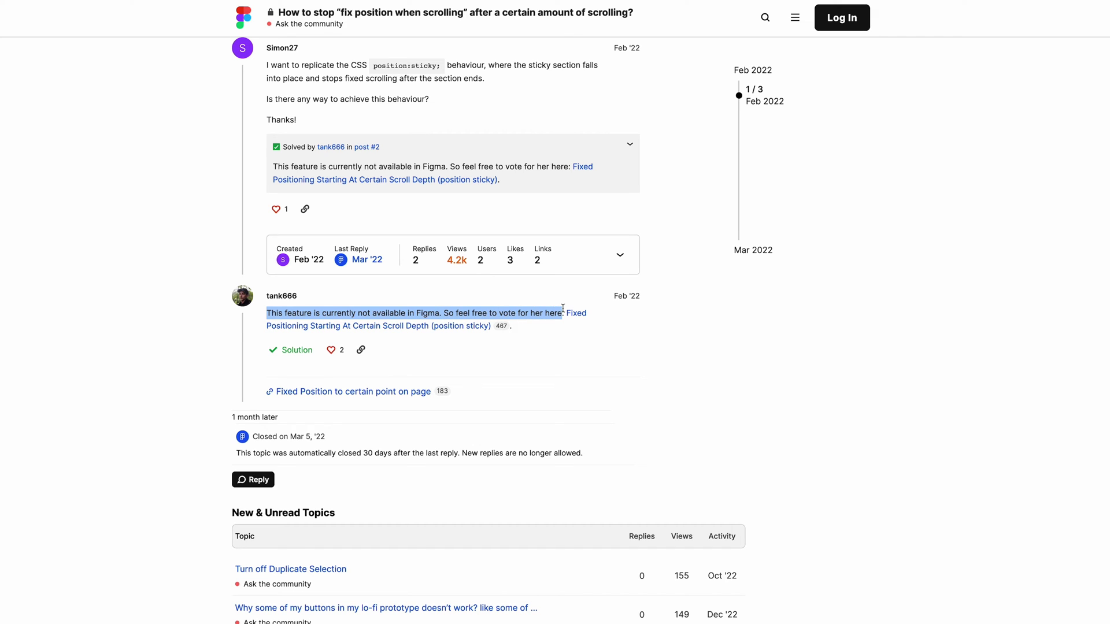
{"action": "left_click", "coordinate": [560, 350]}
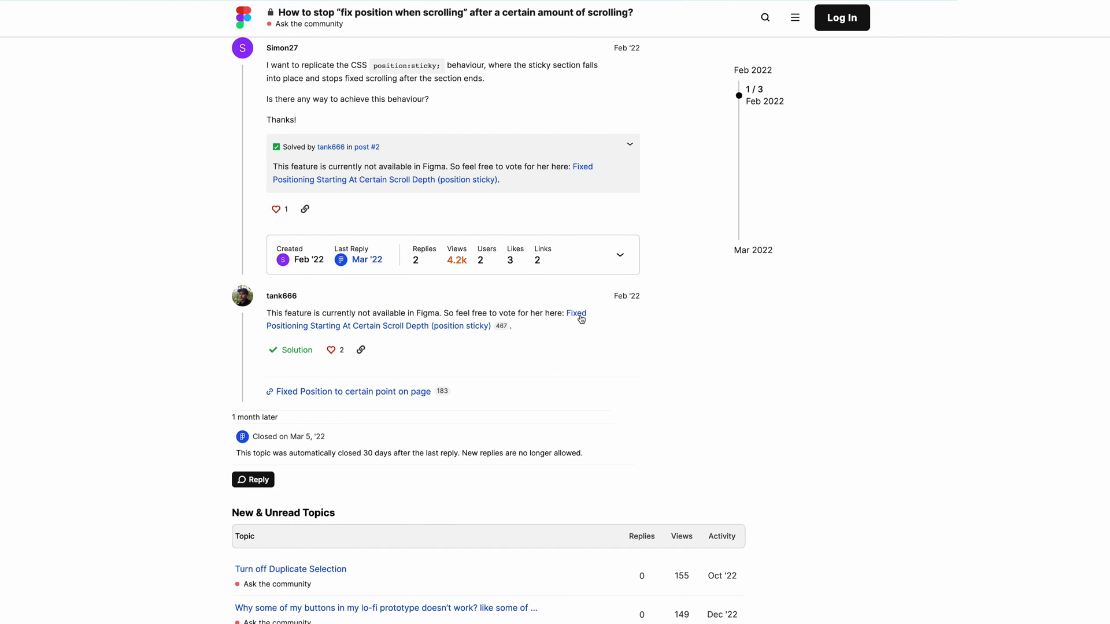
{"action": "left_click", "coordinate": [579, 318]}
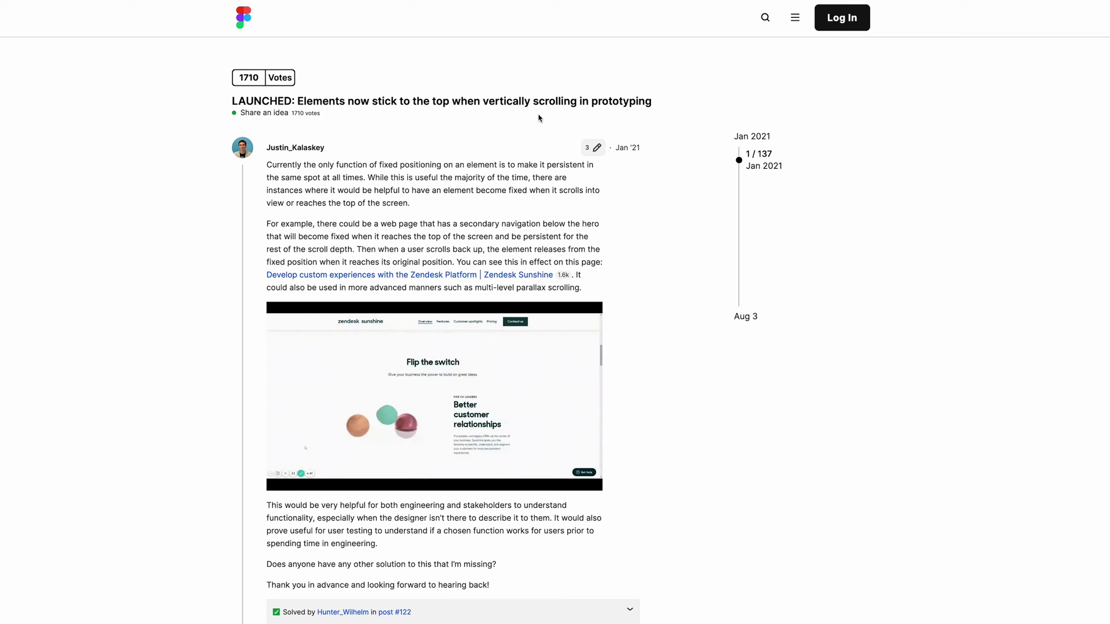
{"action": "scroll", "coordinate": [617, 287], "scroll_direction": "down", "scroll_amount": 10}
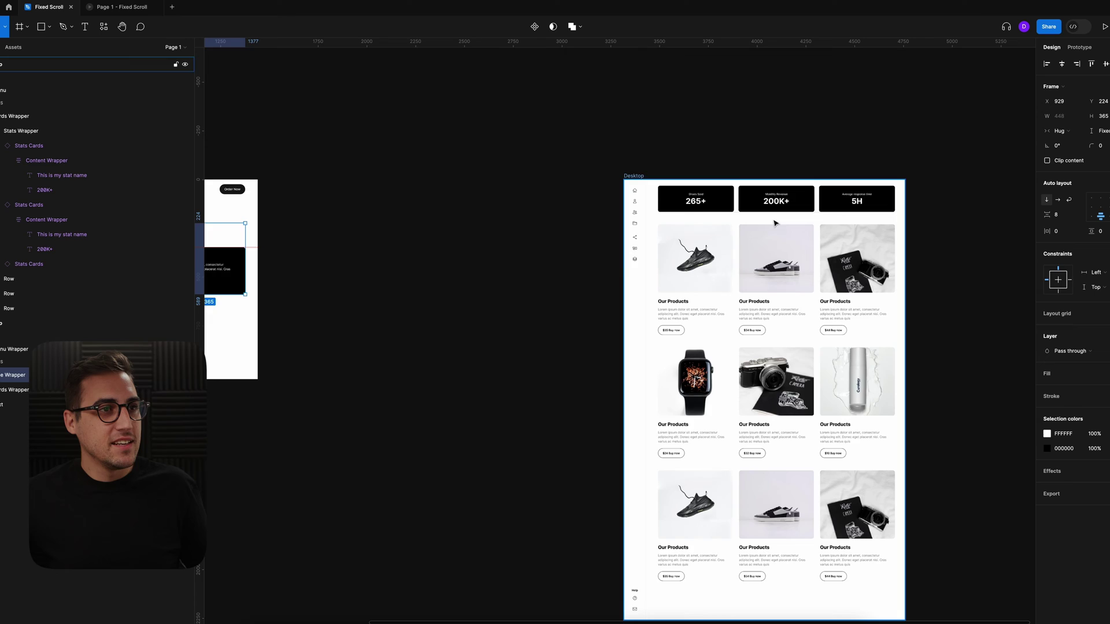
- Examine the second Desktop frame in the design file, with its icon sidebar, stats cards and product rows
{"action": "scroll", "coordinate": [759, 229], "scroll_direction": "up", "scroll_amount": 3}
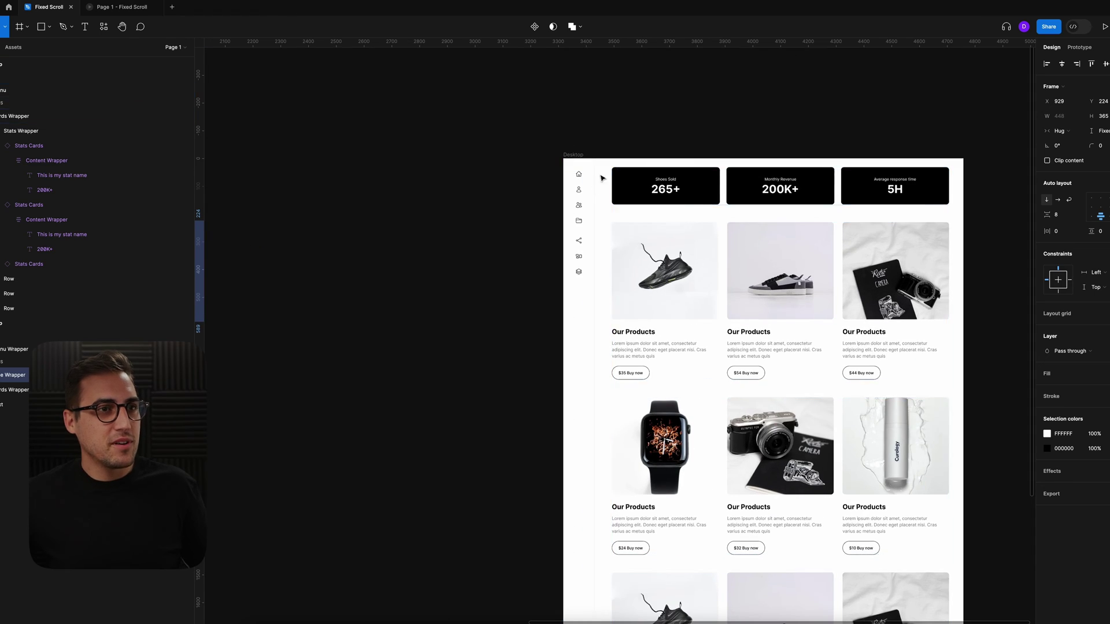
{"action": "scroll", "coordinate": [615, 236], "scroll_direction": "down", "scroll_amount": 2}
{"action": "scroll", "coordinate": [514, 220], "scroll_direction": "down", "scroll_amount": 2}
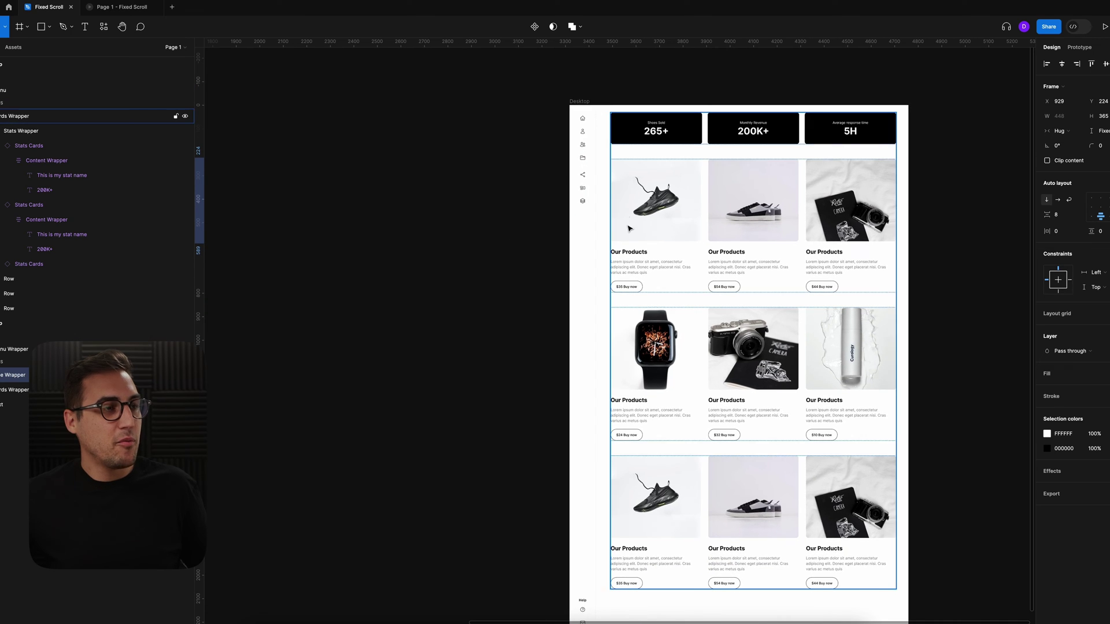
- Examine the dashboard page's full length, from the stats cards down to the Help icons in its sidebar
{"action": "scroll", "coordinate": [578, 201], "scroll_direction": "down", "scroll_amount": 1}
{"action": "scroll", "coordinate": [578, 201], "scroll_direction": "down", "scroll_amount": 2}
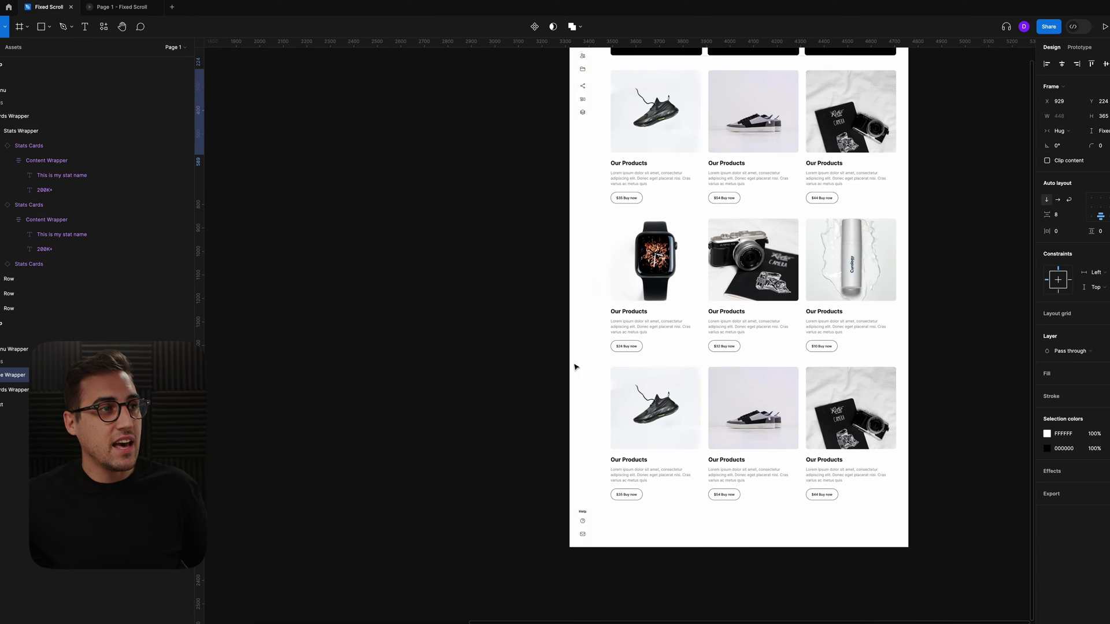
{"action": "left_click_drag", "start_coordinate": [486, 169], "coordinate": [523, 278]}
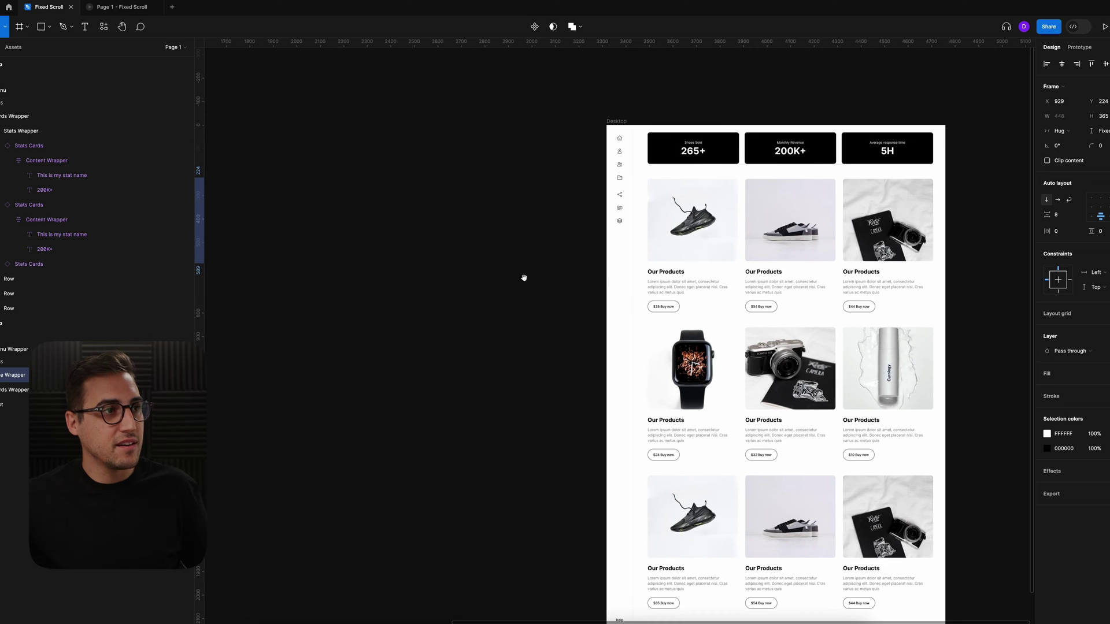
{"action": "scroll", "coordinate": [590, 275], "scroll_direction": "up", "scroll_amount": 5}
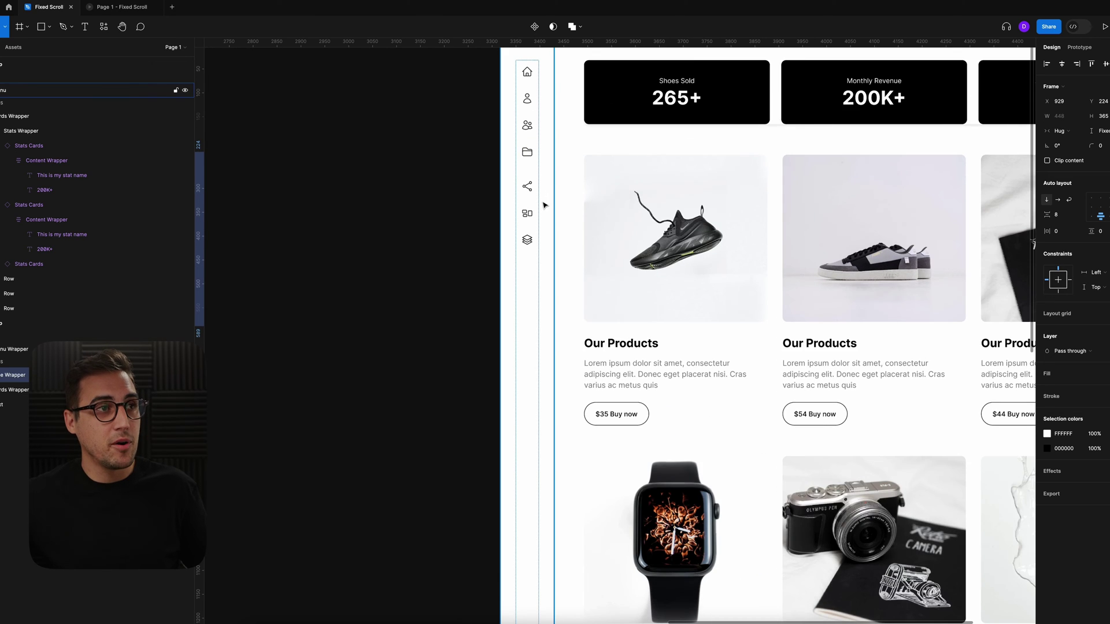
{"action": "scroll", "coordinate": [543, 205], "scroll_direction": "down", "scroll_amount": 3}
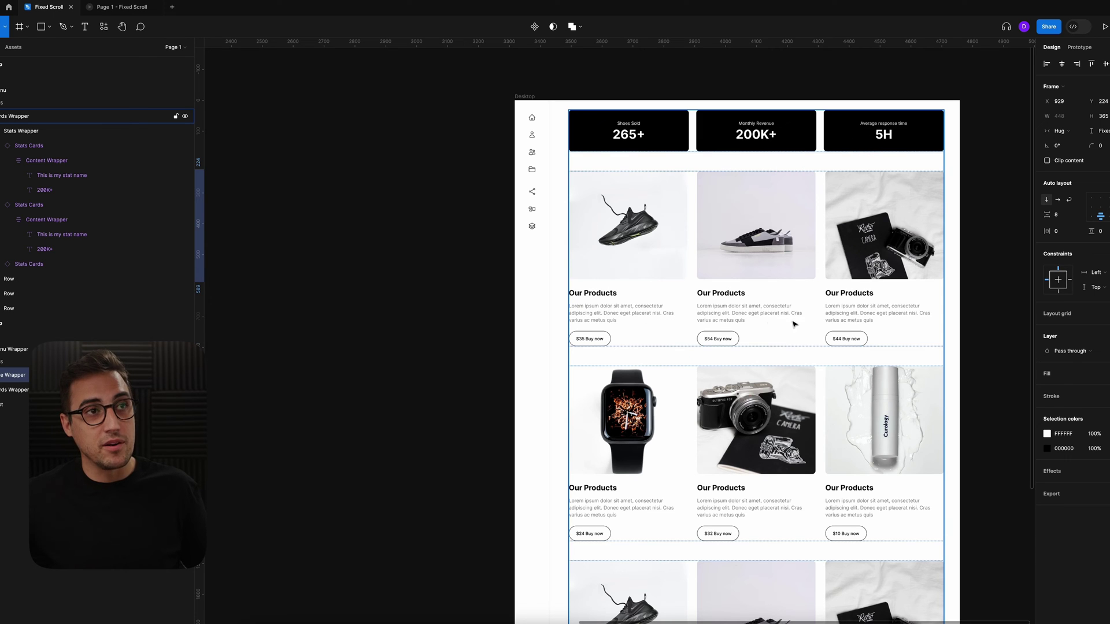
{"action": "scroll", "coordinate": [877, 305], "scroll_direction": "down", "scroll_amount": 4}
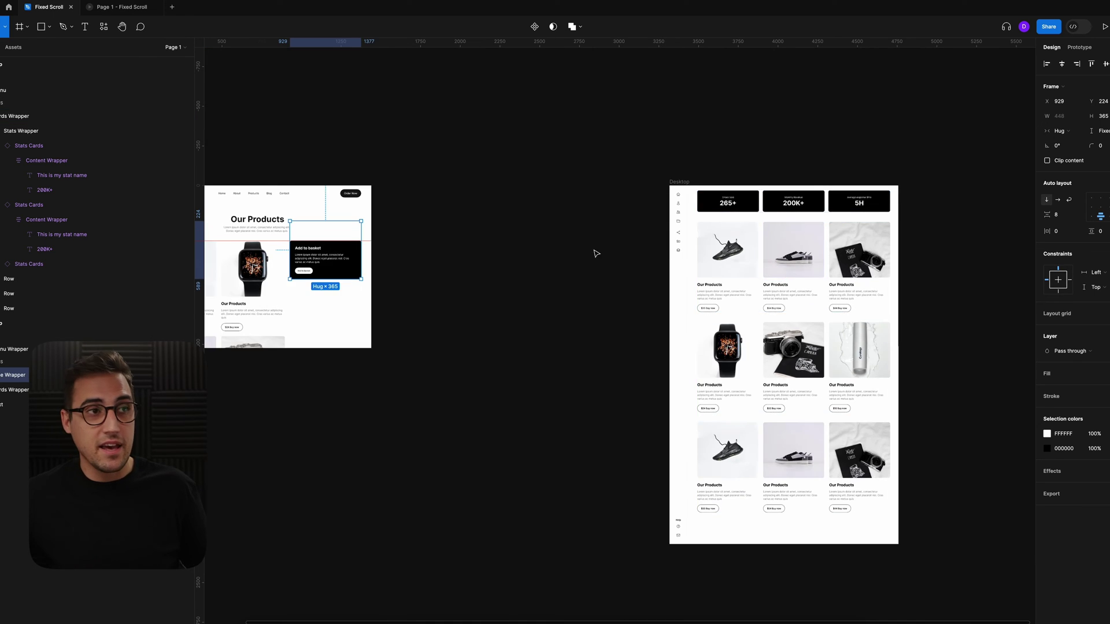
{"action": "scroll", "coordinate": [594, 250], "scroll_direction": "left", "scroll_amount": 3}
- Select the dashboard's Desktop frame, collapse its layers, and review its vertical Overflow scroll behavior and the accompanying hint
{"action": "left_click_drag", "start_coordinate": [755, 186], "coordinate": [567, 187]}
{"action": "scroll", "coordinate": [628, 193], "scroll_direction": "up", "scroll_amount": 4}
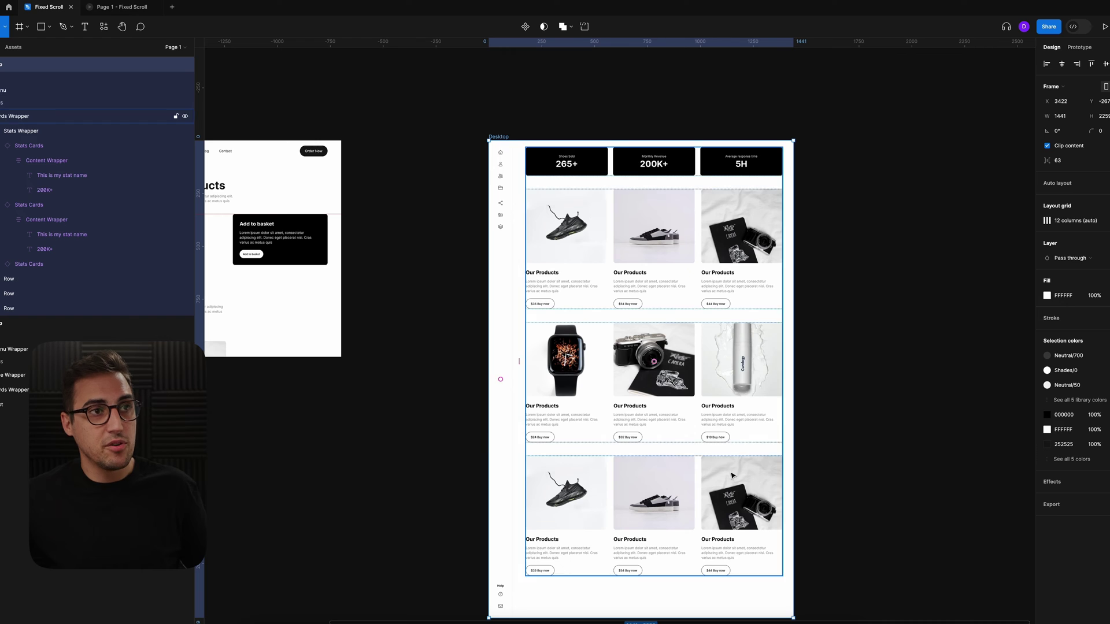
{"action": "key", "text": "alt+l"}
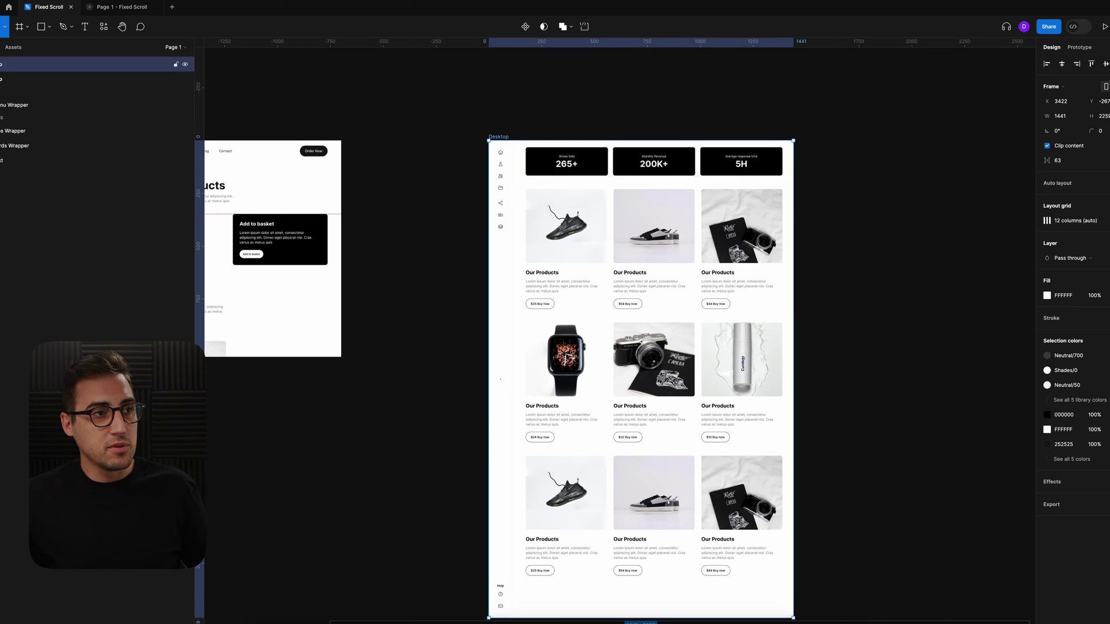
{"action": "left_click", "coordinate": [1078, 48]}
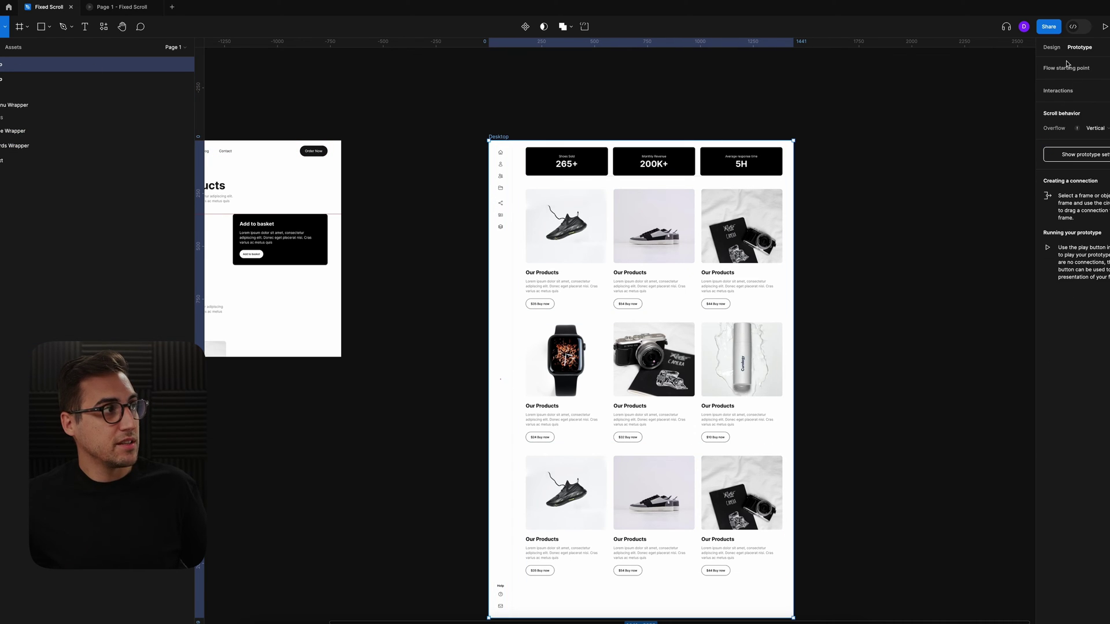
{"action": "left_click", "coordinate": [1097, 128]}
{"action": "left_click", "coordinate": [1103, 130]}
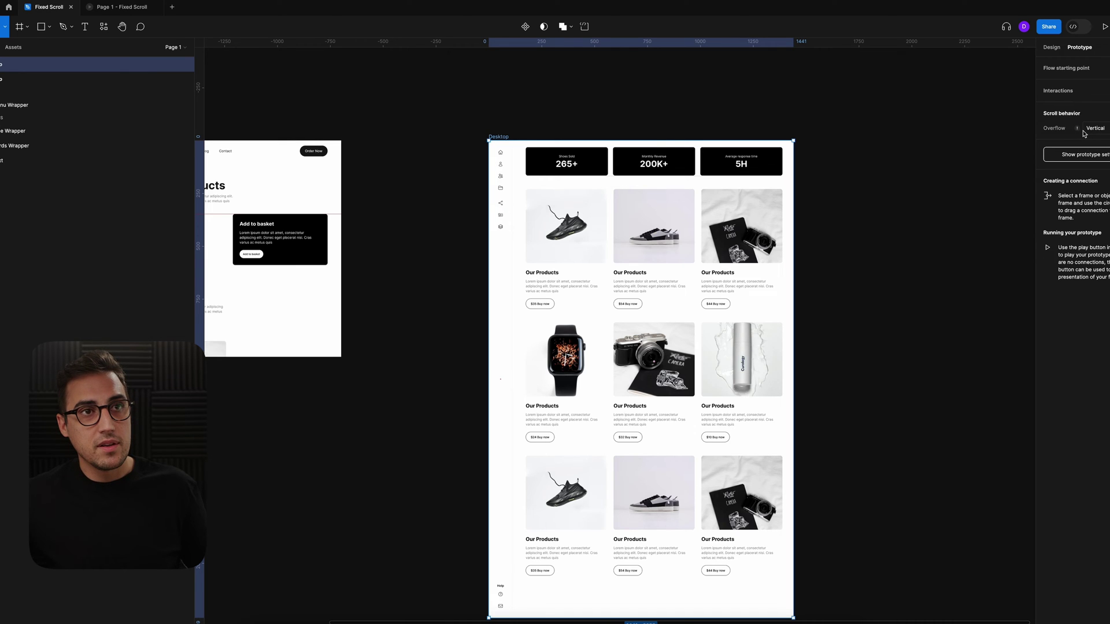
{"action": "mouse_move", "coordinate": [1077, 132]}
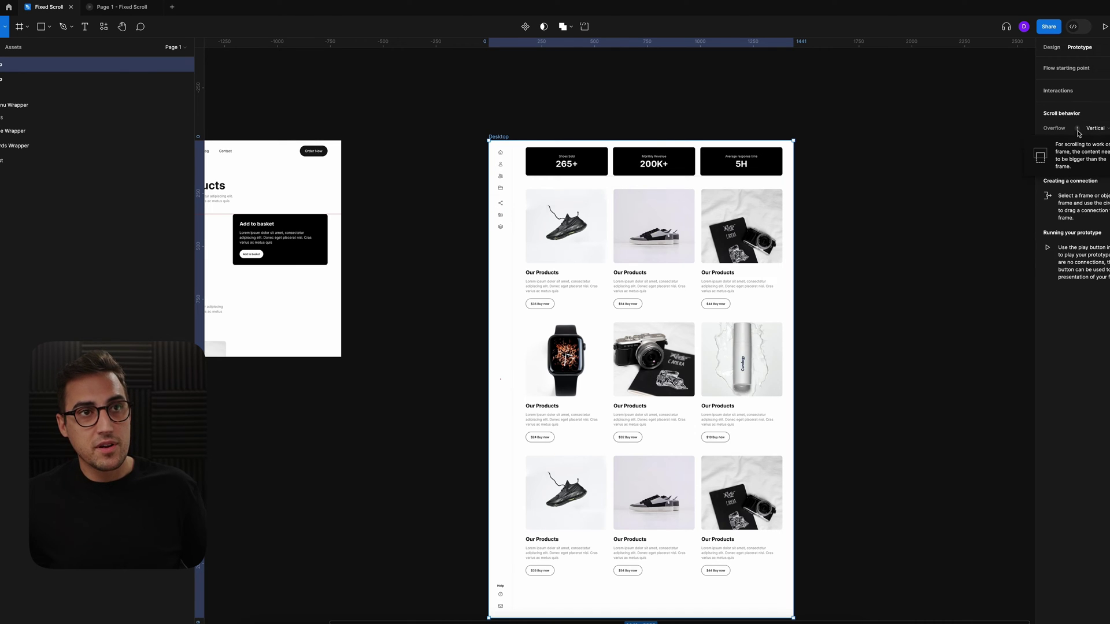
- Shorten the dashboard's Desktop frame to a height of 1024 so its product rows extend beyond the frame
{"action": "scroll", "coordinate": [847, 190], "scroll_direction": "down", "scroll_amount": 4}
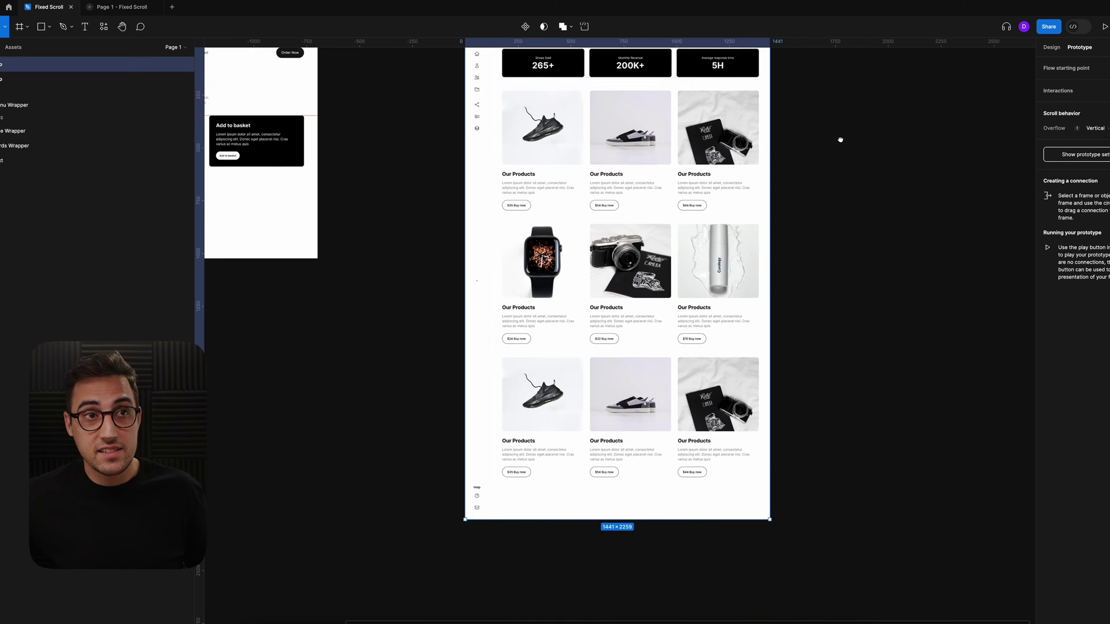
{"action": "scroll", "coordinate": [848, 178], "scroll_direction": "up", "scroll_amount": 1, "text": "ctrl"}
{"action": "scroll", "coordinate": [845, 191], "scroll_direction": "up", "scroll_amount": 3}
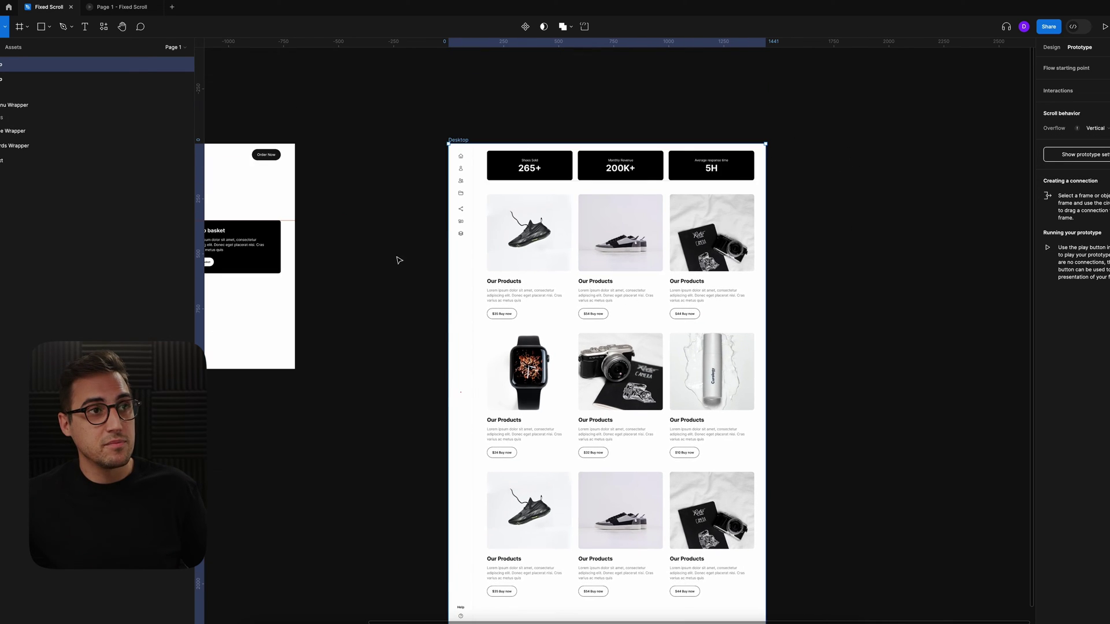
{"action": "scroll", "coordinate": [838, 277], "scroll_direction": "down", "scroll_amount": 1}
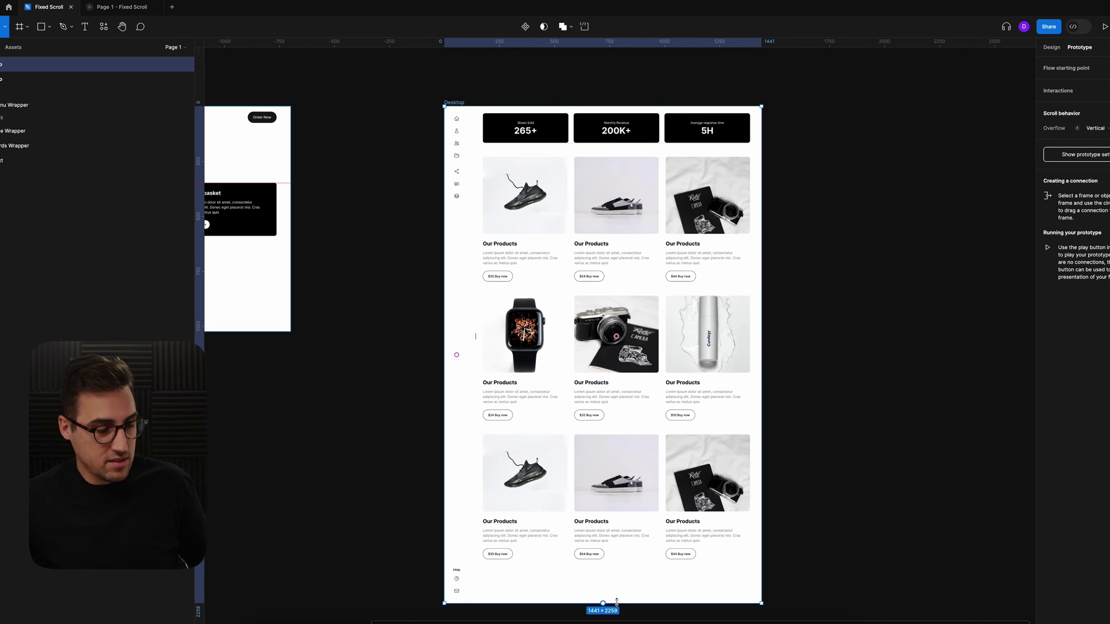
{"action": "left_click_drag", "start_coordinate": [617, 603], "coordinate": [668, 330]}
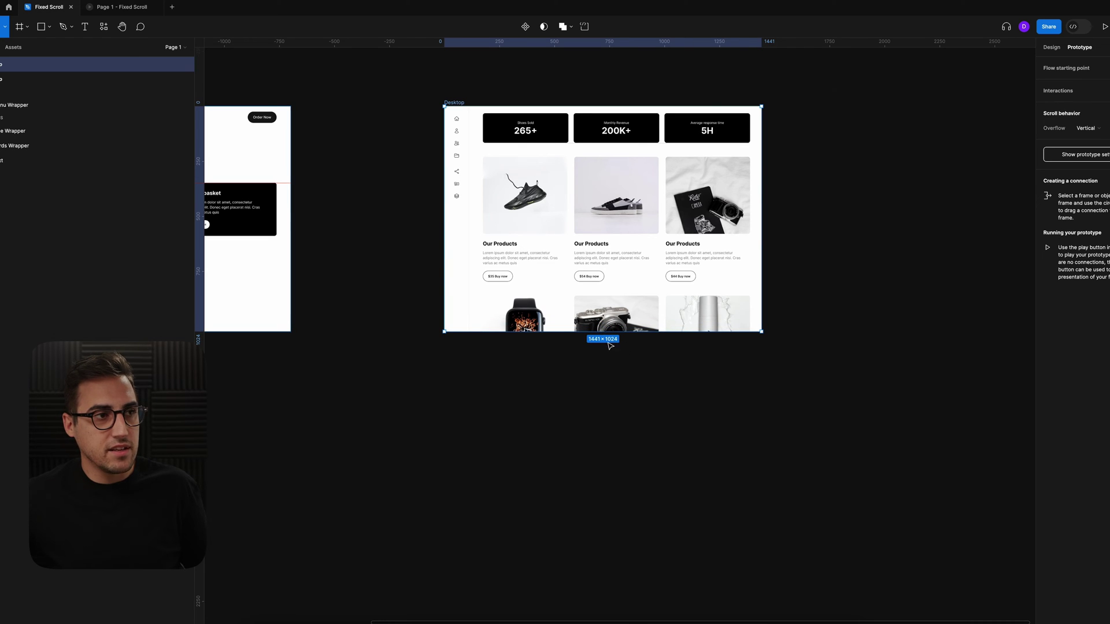
{"action": "scroll", "coordinate": [610, 345], "scroll_direction": "up", "scroll_amount": 5}
{"action": "scroll", "coordinate": [636, 334], "scroll_direction": "down", "scroll_amount": 5}
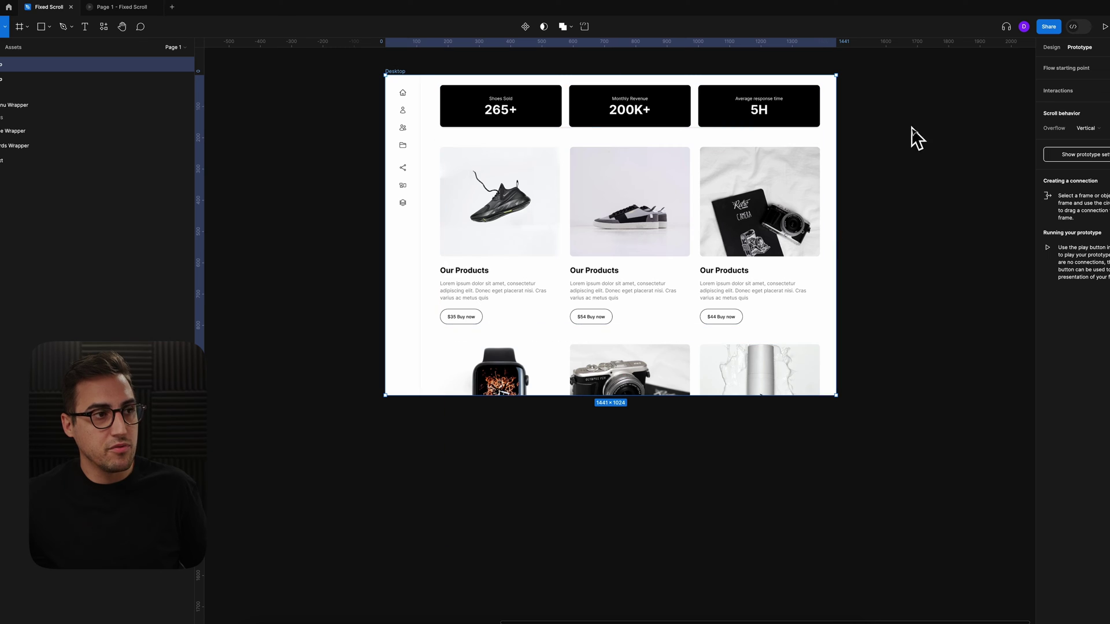
{"action": "scroll", "coordinate": [904, 123], "scroll_direction": "up", "scroll_amount": 2}
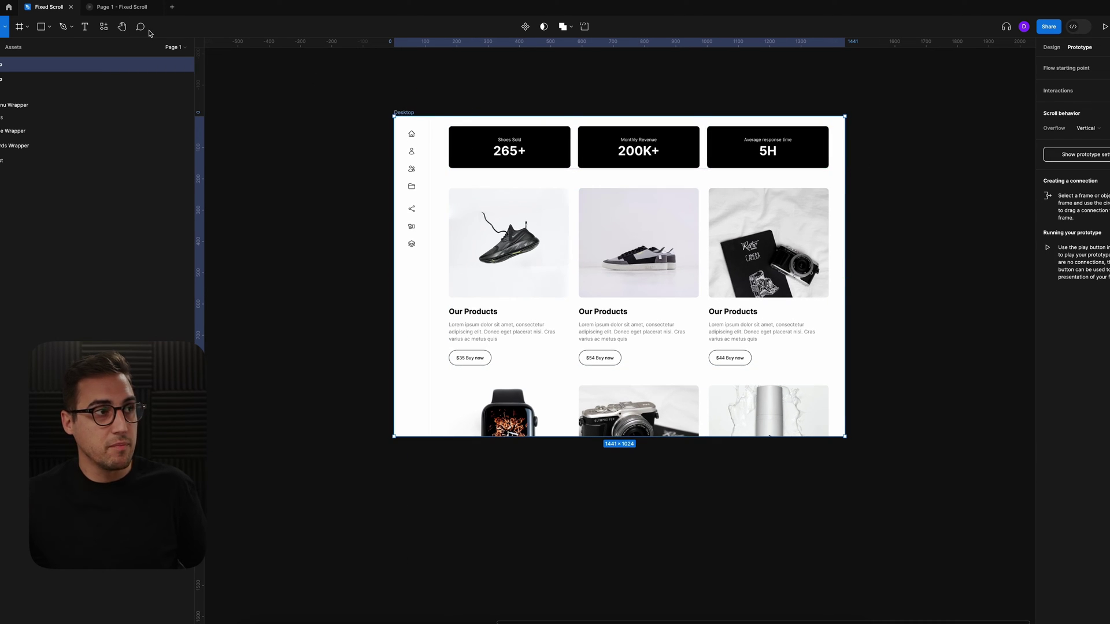
- Preview the dashboard page of the prototype and scroll repeatedly through it to check how the icon sidebar and stats cards behave
{"action": "left_click", "coordinate": [129, 8]}
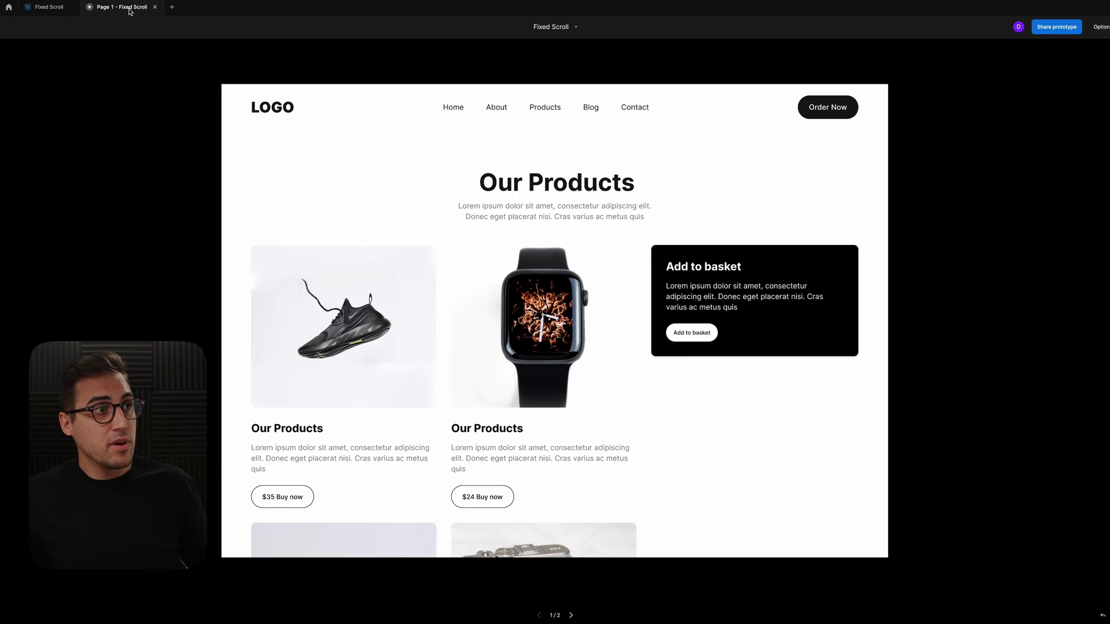
{"action": "left_click", "coordinate": [50, 7]}
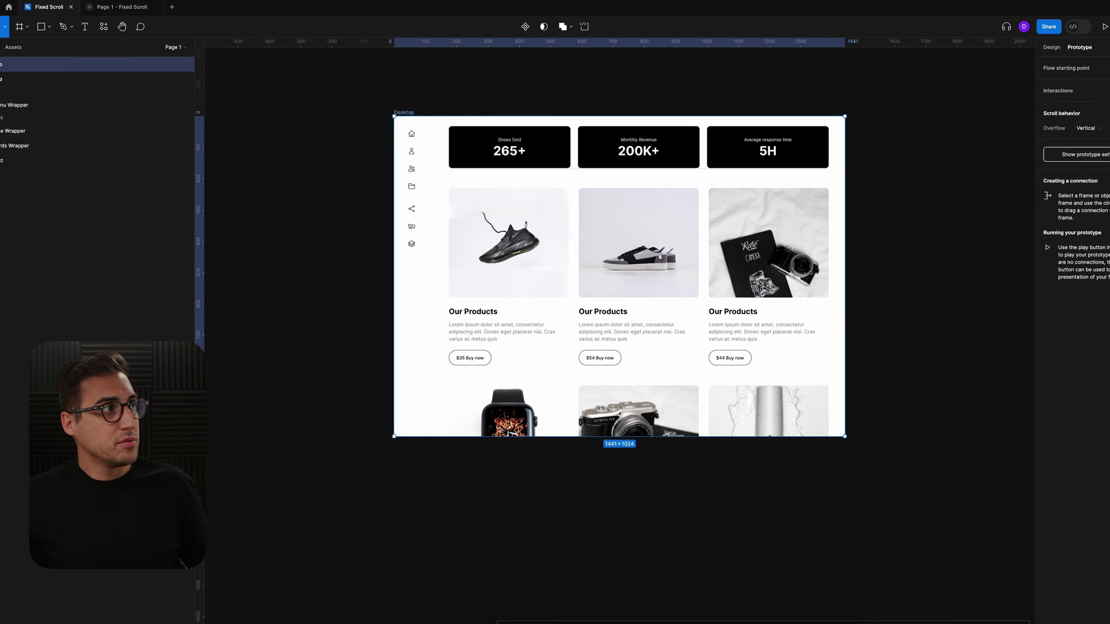
{"action": "left_click", "coordinate": [121, 7]}
{"action": "scroll", "coordinate": [537, 148], "scroll_direction": "down", "scroll_amount": 8}
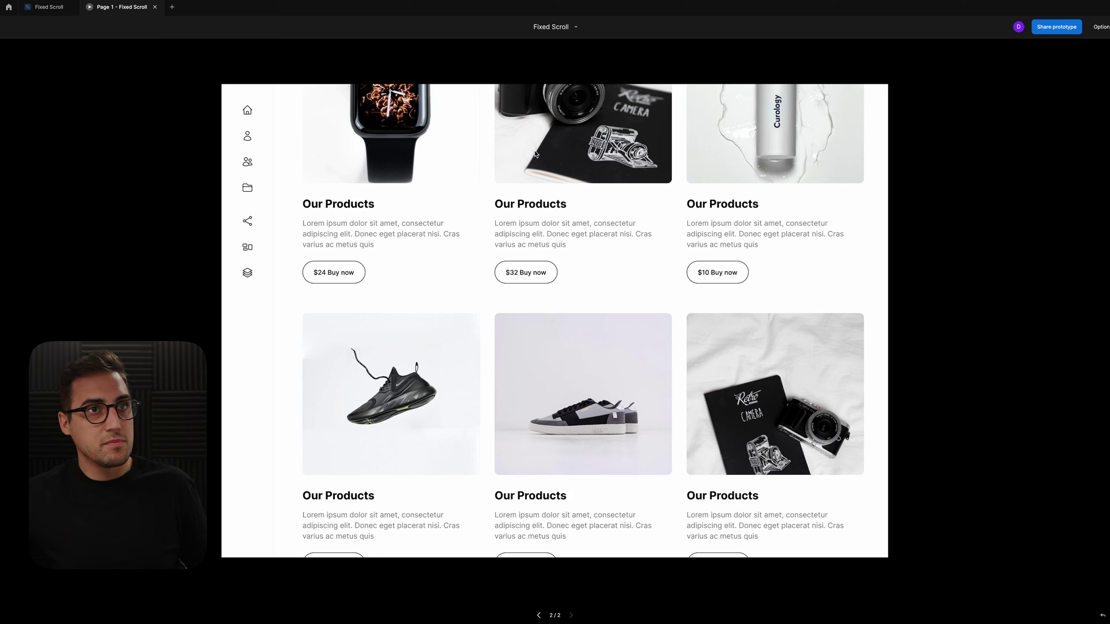
{"action": "scroll", "coordinate": [526, 168], "scroll_direction": "down", "scroll_amount": 1}
{"action": "scroll", "coordinate": [509, 190], "scroll_direction": "up", "scroll_amount": 8}
{"action": "scroll", "coordinate": [485, 211], "scroll_direction": "down", "scroll_amount": 5}
{"action": "scroll", "coordinate": [493, 211], "scroll_direction": "up", "scroll_amount": 5}
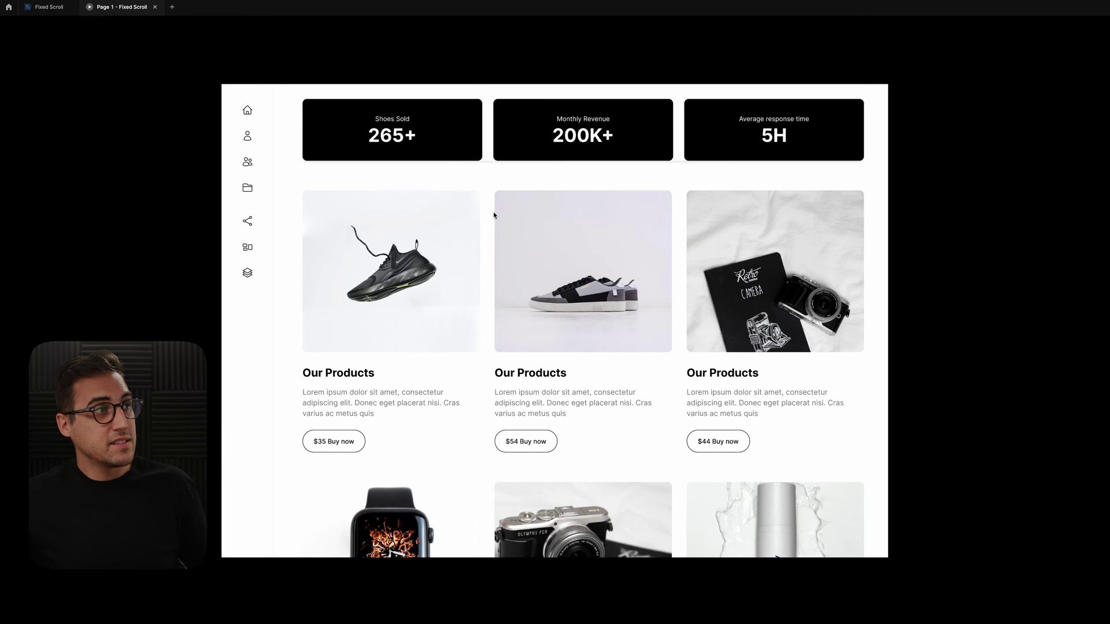
{"action": "scroll", "coordinate": [500, 215], "scroll_direction": "down", "scroll_amount": 5}
{"action": "scroll", "coordinate": [503, 218], "scroll_direction": "up", "scroll_amount": 5}
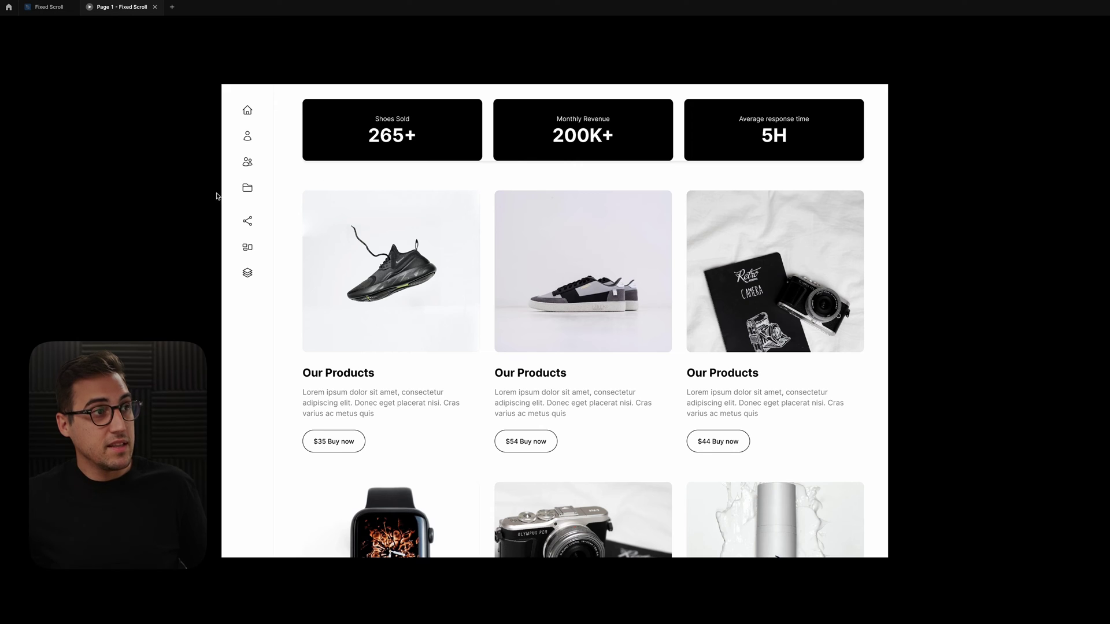
{"action": "scroll", "coordinate": [261, 188], "scroll_direction": "down", "scroll_amount": 10}
{"action": "scroll", "coordinate": [276, 376], "scroll_direction": "up", "scroll_amount": 10}
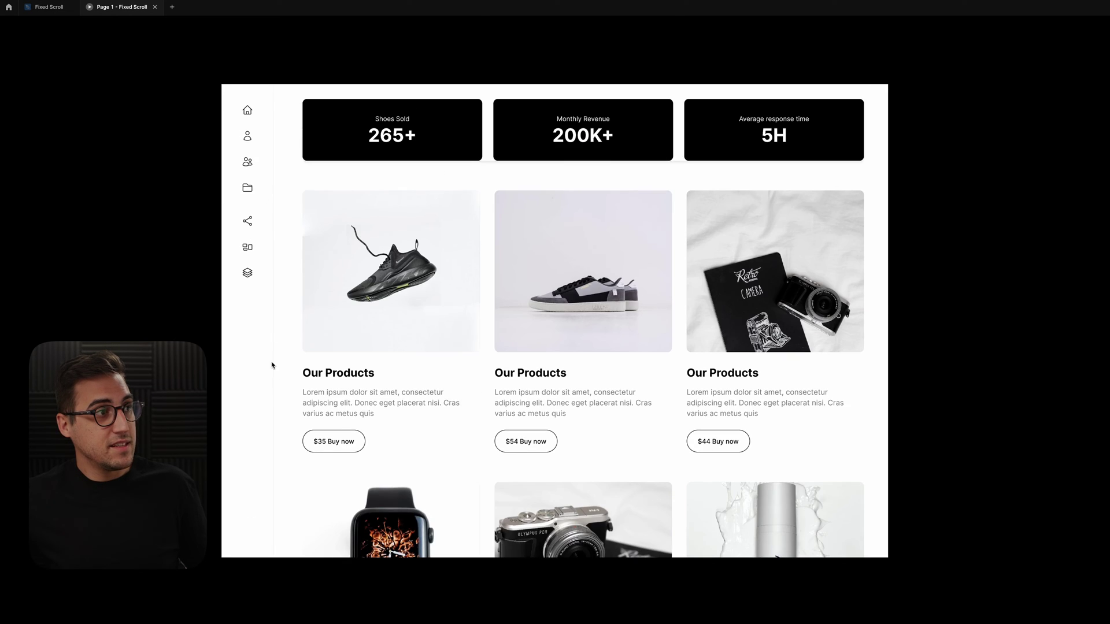
{"action": "scroll", "coordinate": [268, 347], "scroll_direction": "down", "scroll_amount": 5}
{"action": "scroll", "coordinate": [268, 348], "scroll_direction": "up", "scroll_amount": 5}
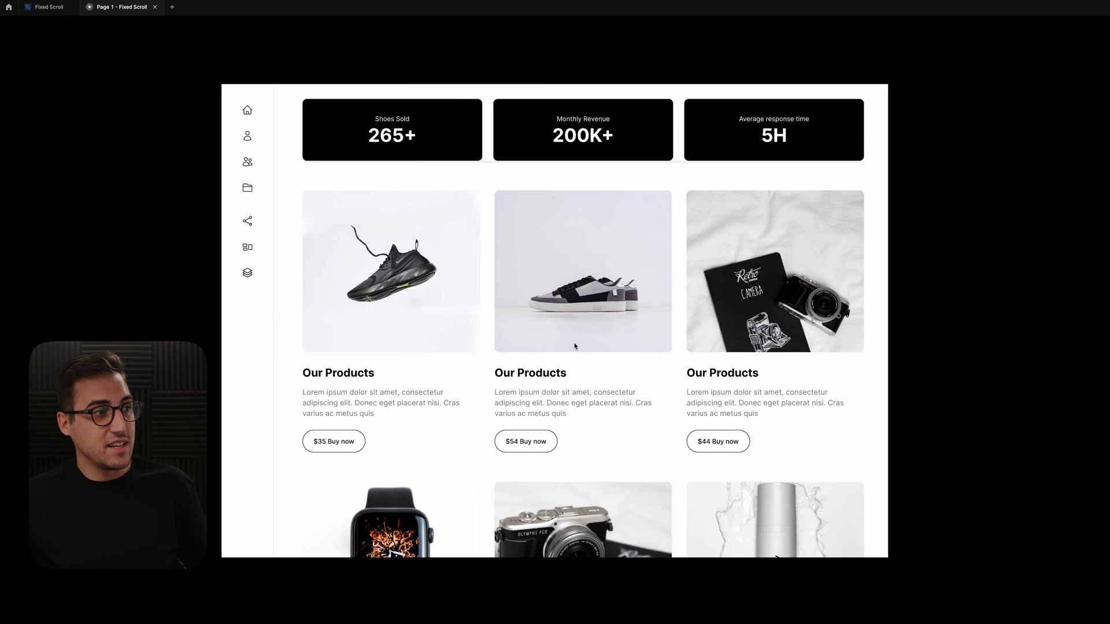
- Shorten the dashboard's side menu to a height of 1024 so it ends at the Desktop frame's lower edge
{"action": "left_click", "coordinate": [49, 7]}
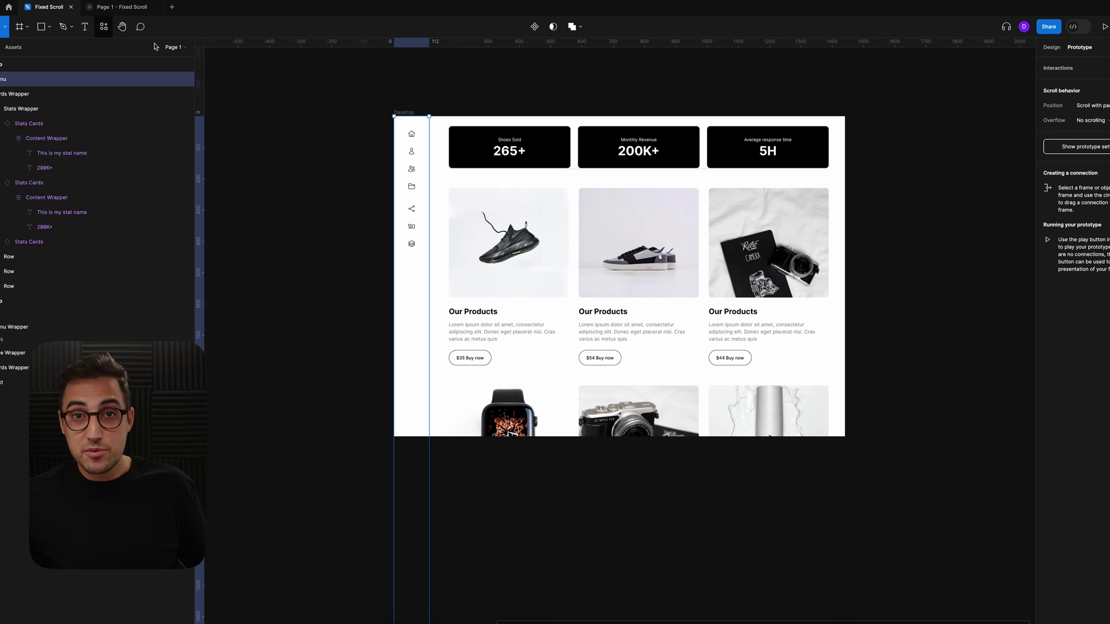
{"action": "scroll", "coordinate": [441, 206], "scroll_direction": "down", "scroll_amount": 2}
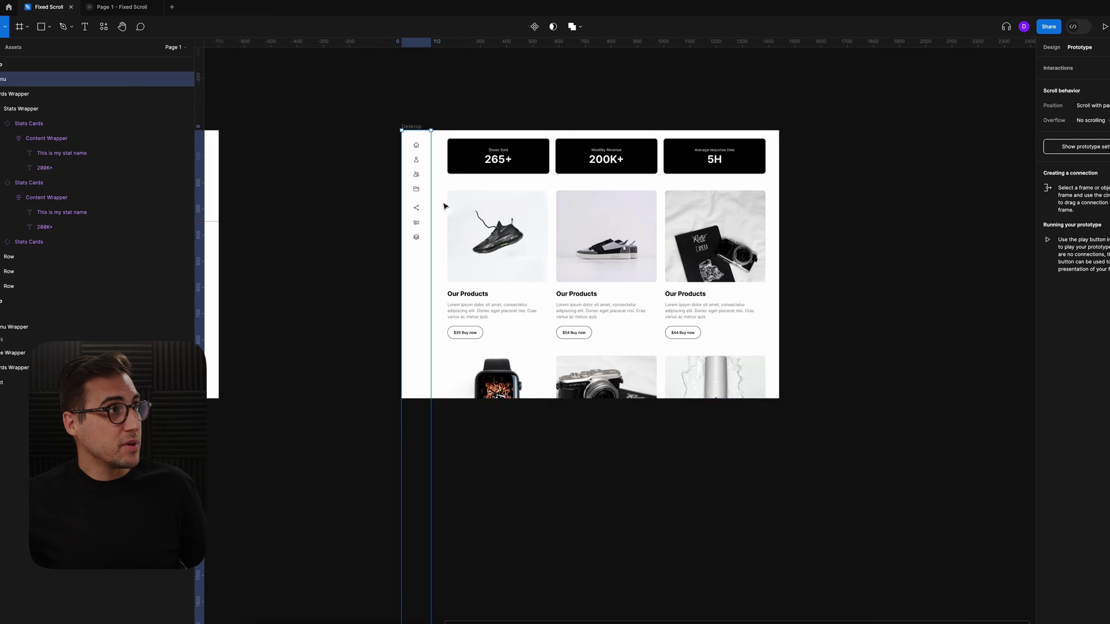
{"action": "scroll", "coordinate": [445, 526], "scroll_direction": "down", "scroll_amount": 3}
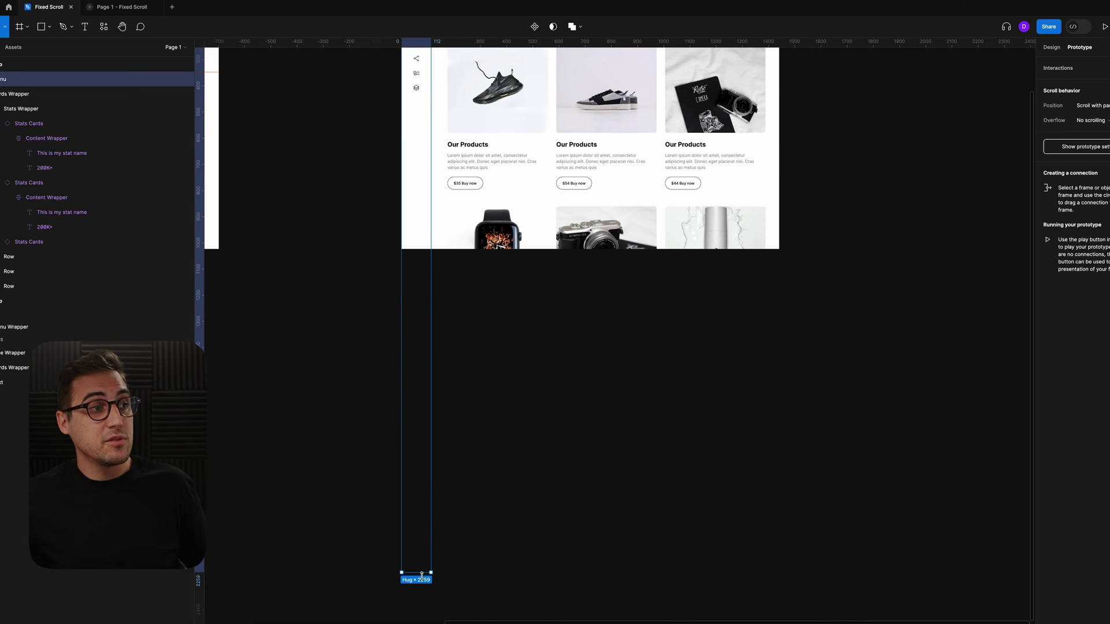
{"action": "left_click_drag", "start_coordinate": [404, 405], "coordinate": [408, 250]}
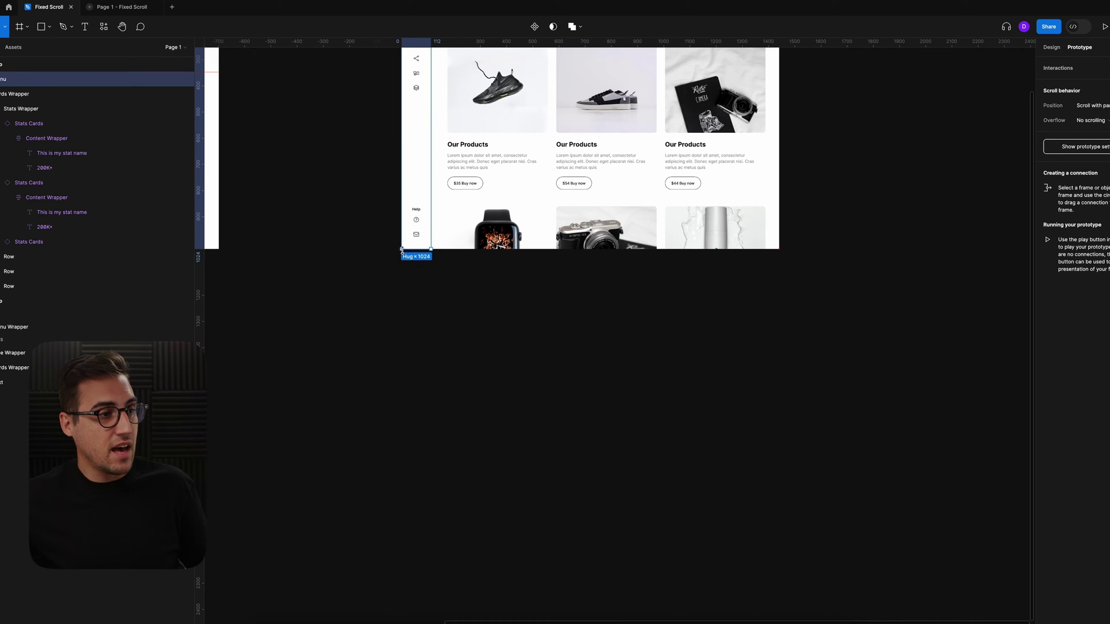
{"action": "scroll", "coordinate": [438, 262], "scroll_direction": "up", "scroll_amount": 3}
{"action": "scroll", "coordinate": [439, 268], "scroll_direction": "up", "scroll_amount": 3}
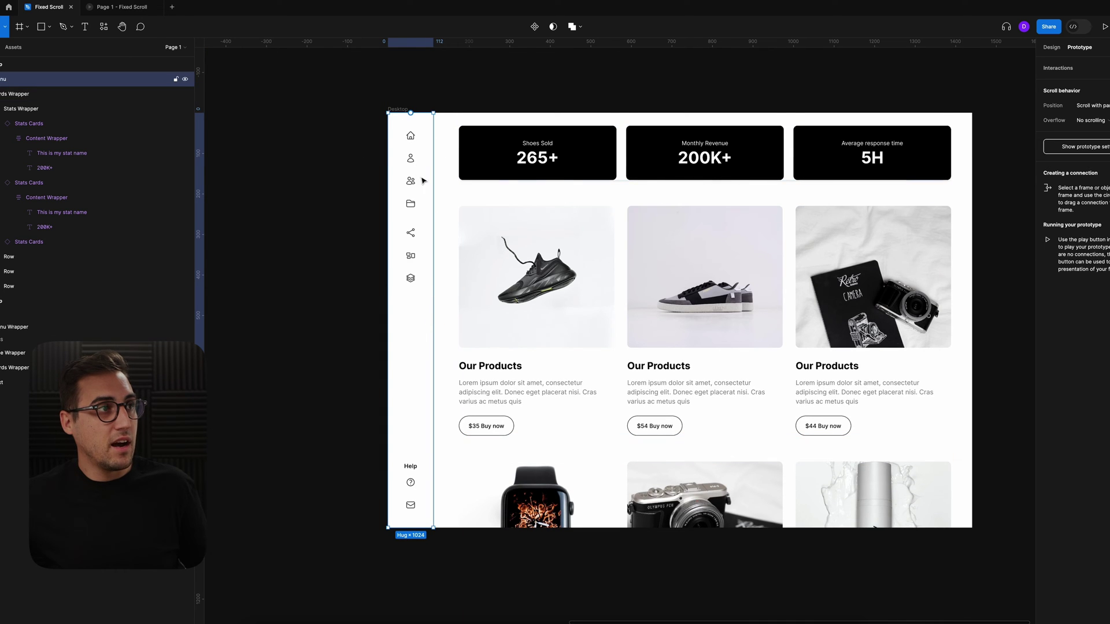
- Compare the side menu with the products page's header menu, and preview the dashboard to check how the shortened side menu scrolls
{"action": "scroll", "coordinate": [623, 220], "scroll_direction": "left", "scroll_amount": 3}
{"action": "scroll", "coordinate": [624, 220], "scroll_direction": "left", "scroll_amount": 8}
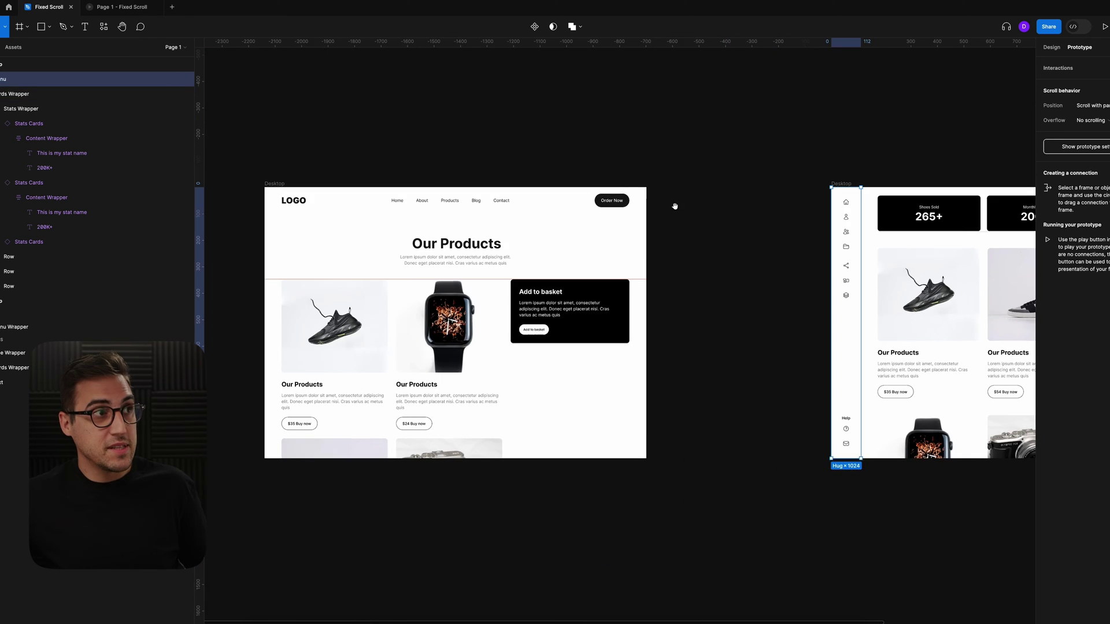
{"action": "scroll", "coordinate": [441, 203], "scroll_direction": "left", "scroll_amount": 2}
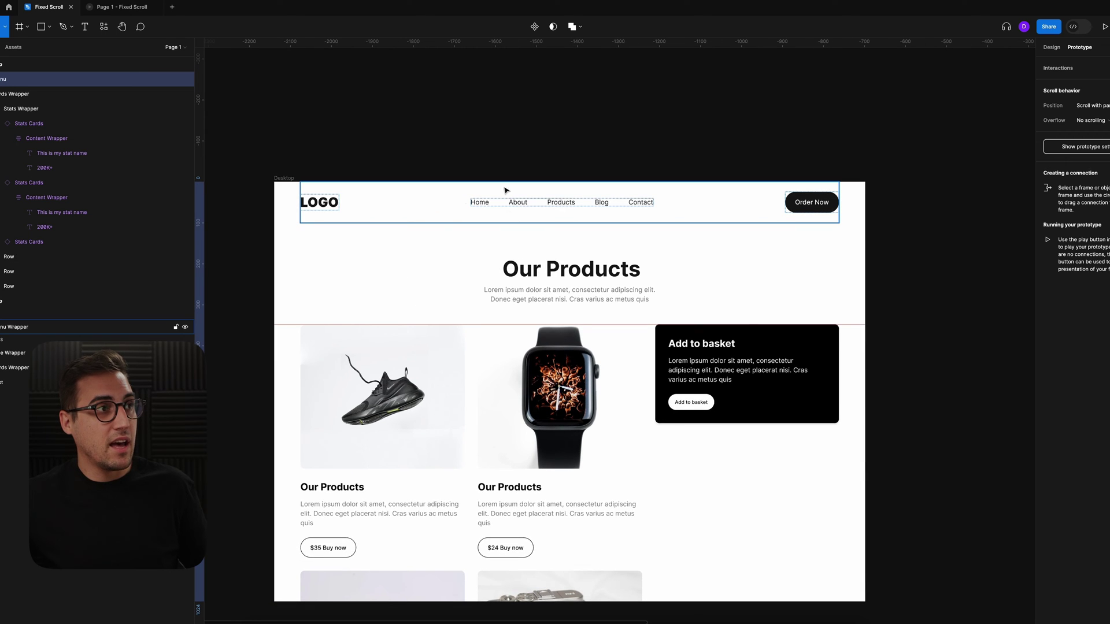
{"action": "scroll", "coordinate": [940, 245], "scroll_direction": "right", "scroll_amount": 10}
{"action": "scroll", "coordinate": [941, 245], "scroll_direction": "down", "scroll_amount": 2}
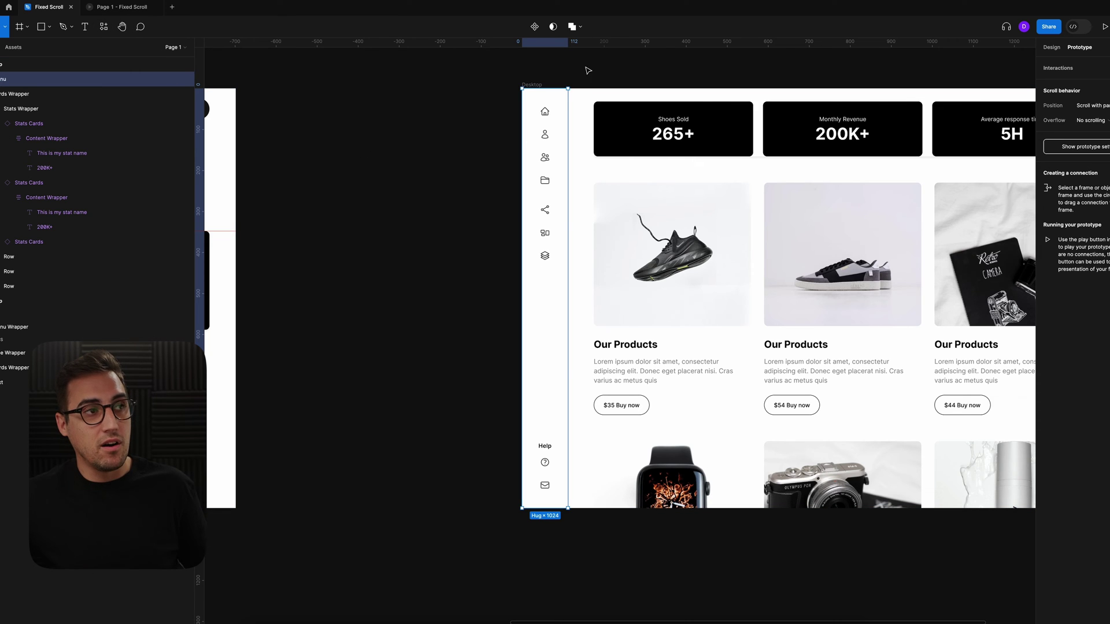
{"action": "key", "text": "Escape"}
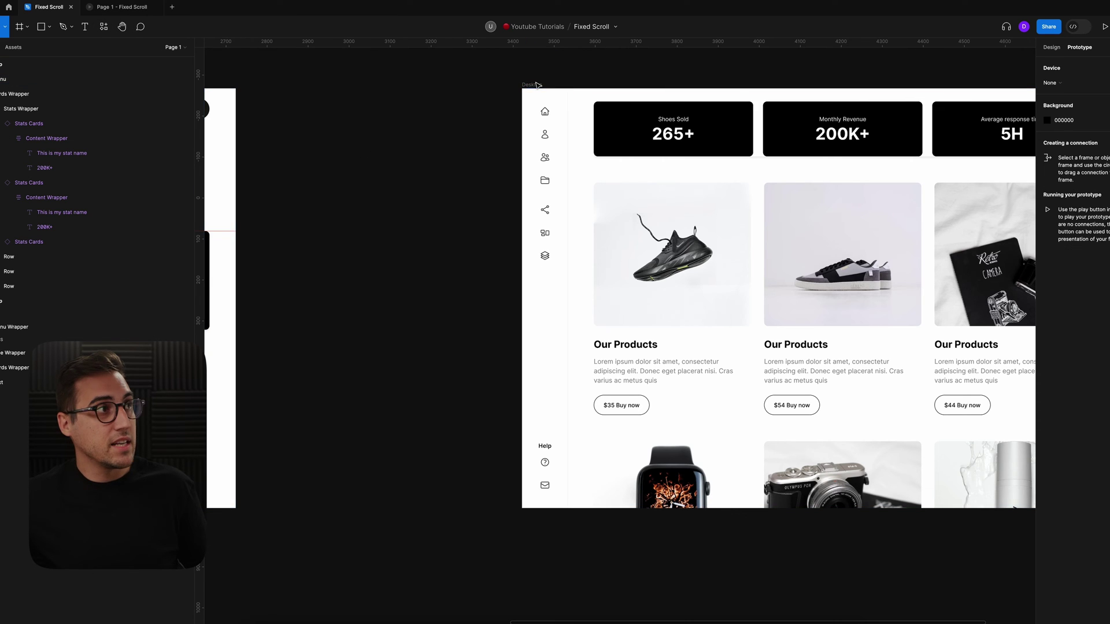
{"action": "left_click", "coordinate": [136, 13]}
{"action": "scroll", "coordinate": [489, 226], "scroll_direction": "down", "scroll_amount": 3}
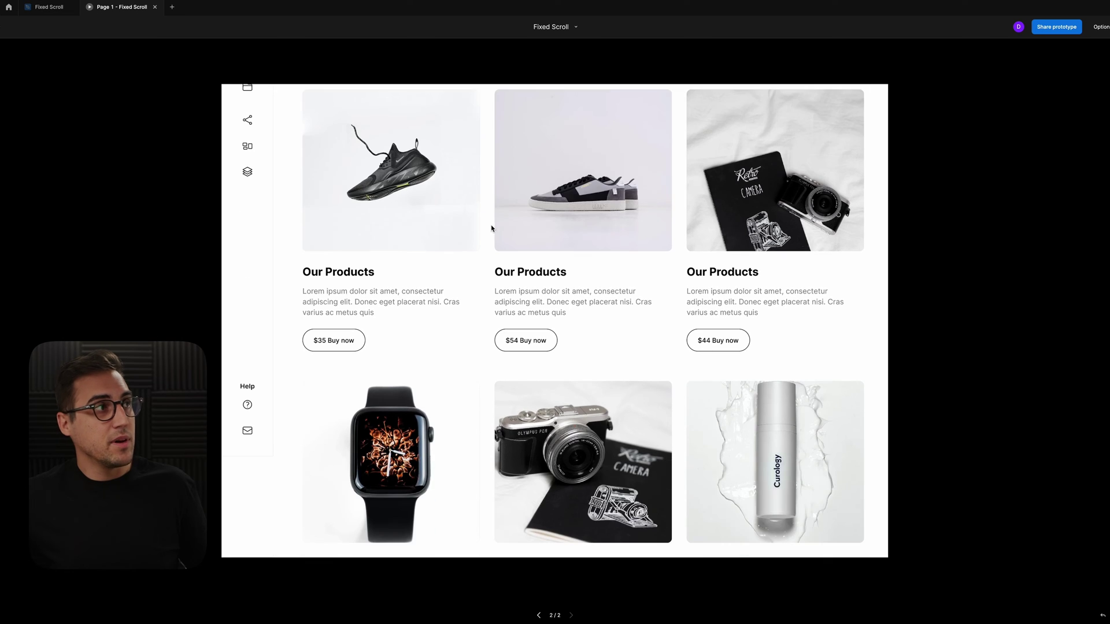
{"action": "scroll", "coordinate": [258, 428], "scroll_direction": "up", "scroll_amount": 3}
{"action": "scroll", "coordinate": [260, 417], "scroll_direction": "down", "scroll_amount": 10}
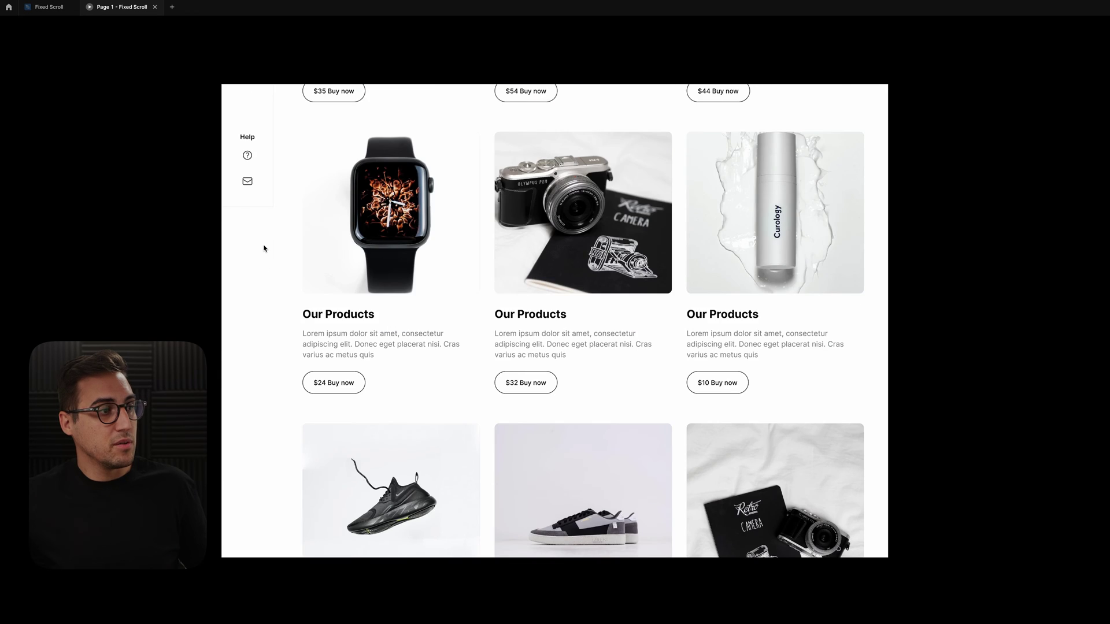
{"action": "scroll", "coordinate": [264, 248], "scroll_direction": "up", "scroll_amount": 5}
{"action": "scroll", "coordinate": [259, 156], "scroll_direction": "down", "scroll_amount": 8}
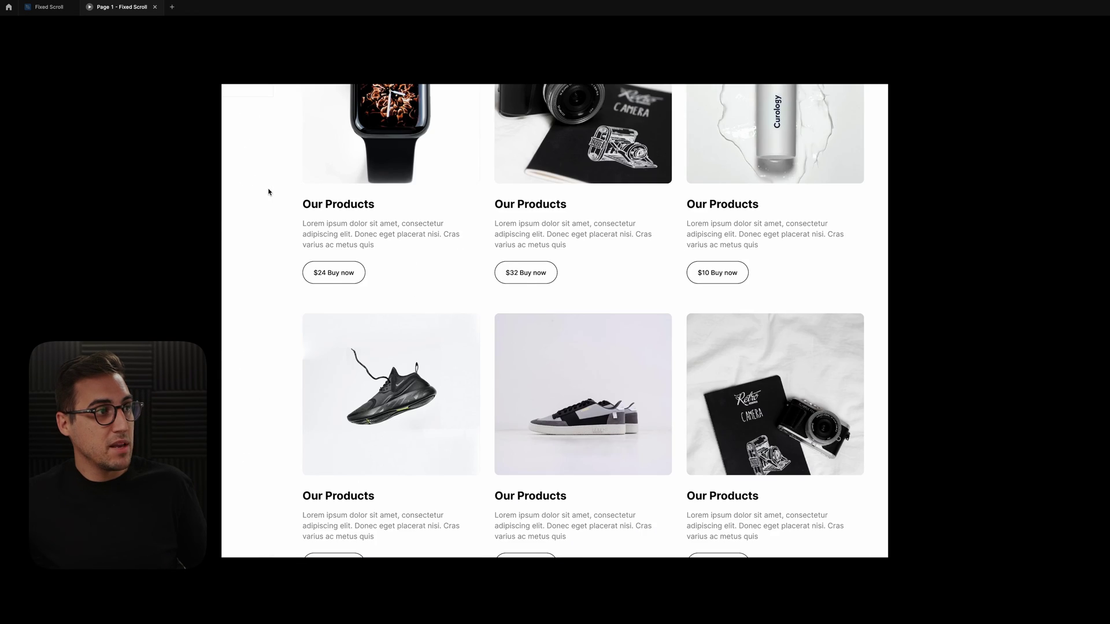
- Scroll down and back up the dashboard preview to check whether the side menu stays in view
{"action": "scroll", "coordinate": [268, 191], "scroll_direction": "up", "scroll_amount": 8}
{"action": "scroll", "coordinate": [732, 276], "scroll_direction": "down", "scroll_amount": 8}
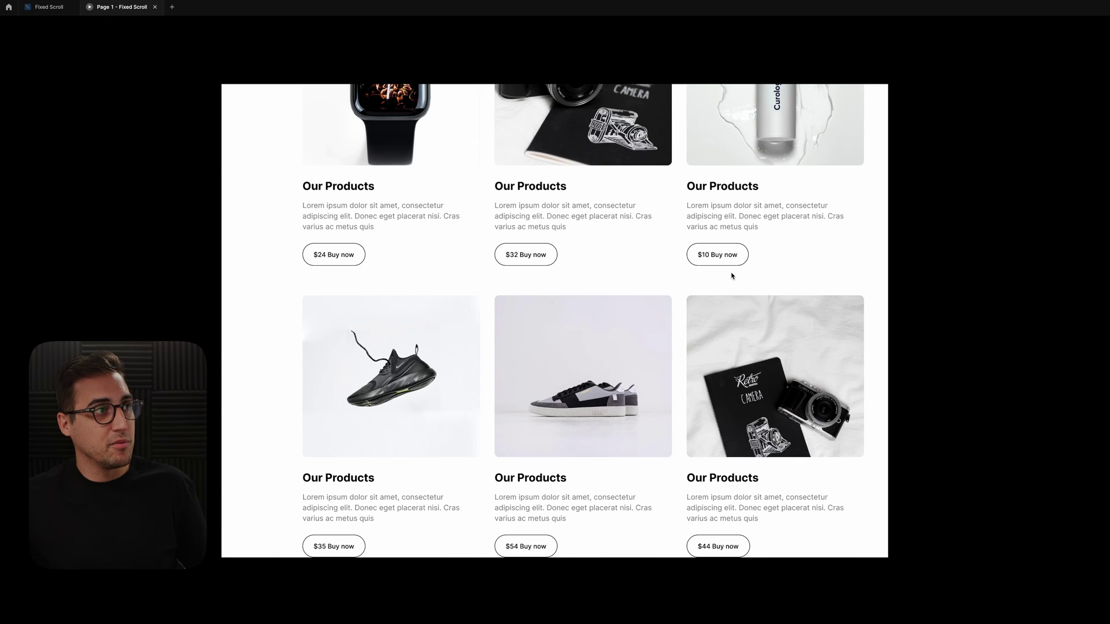
{"action": "scroll", "coordinate": [676, 271], "scroll_direction": "up", "scroll_amount": 8}
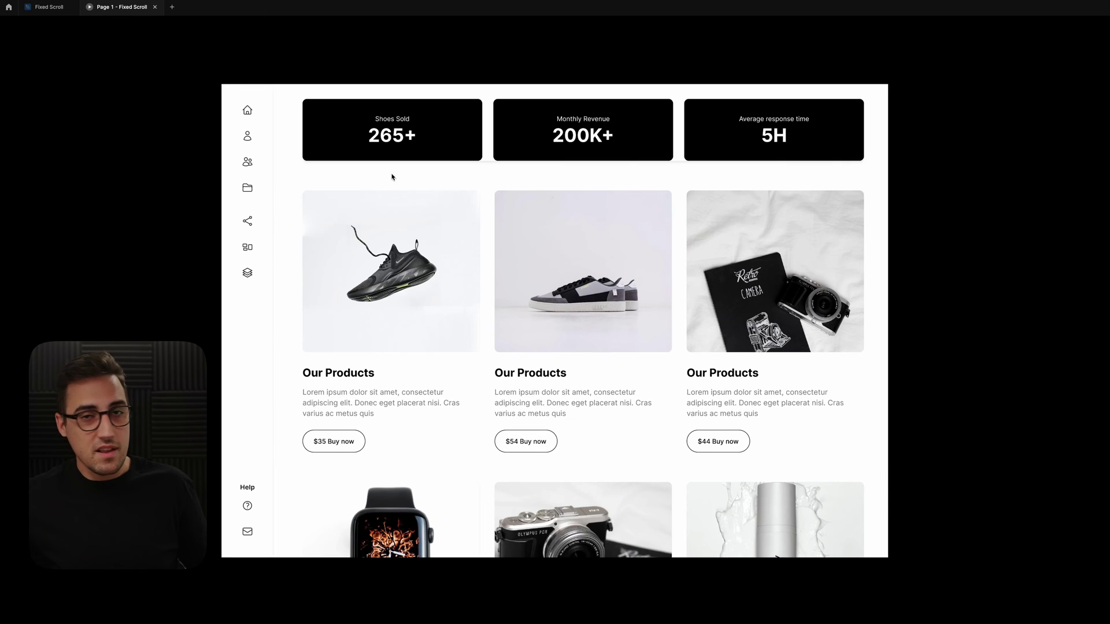
- Set the scroll position of the dashboard's side menu to Fixed (stay in place)
{"action": "left_click", "coordinate": [47, 7]}
{"action": "left_click", "coordinate": [560, 152]}
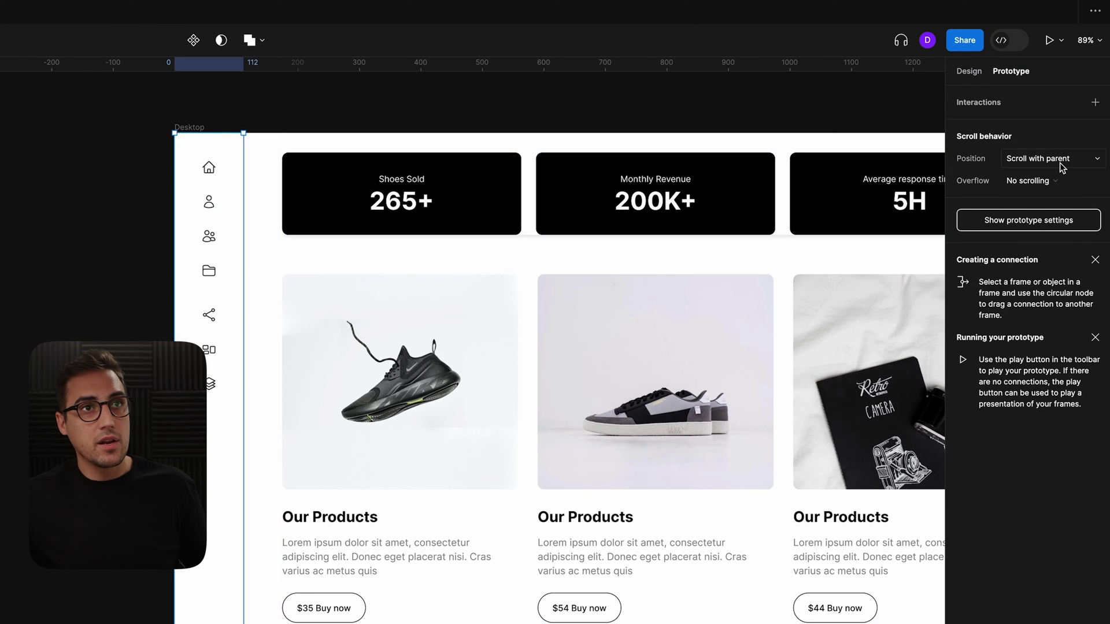
{"action": "left_click", "coordinate": [1062, 166]}
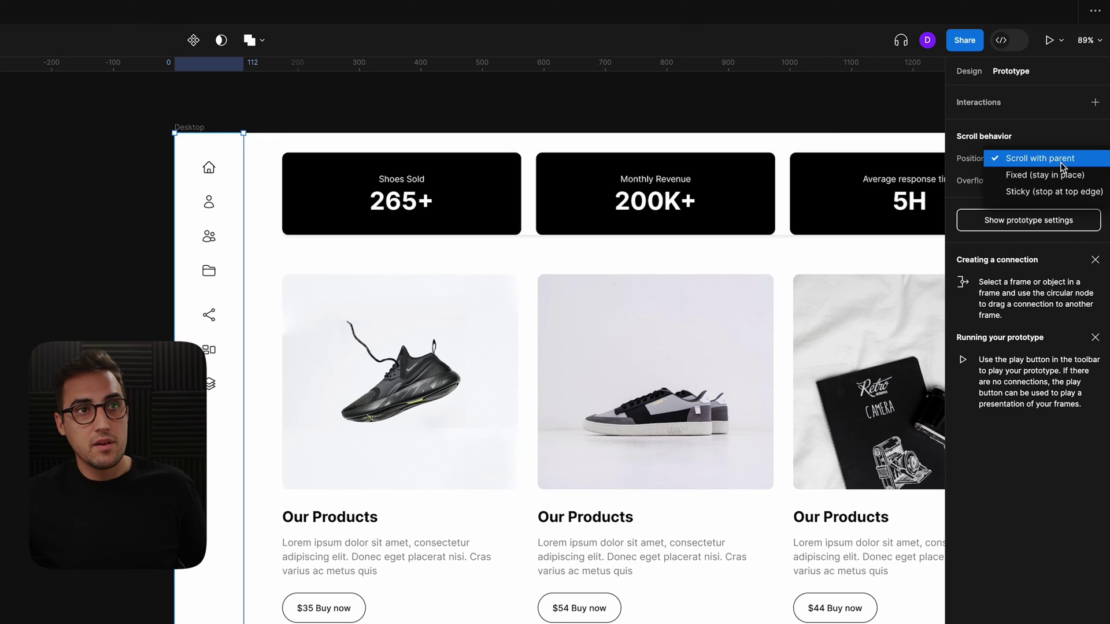
{"action": "left_click", "coordinate": [1043, 176]}
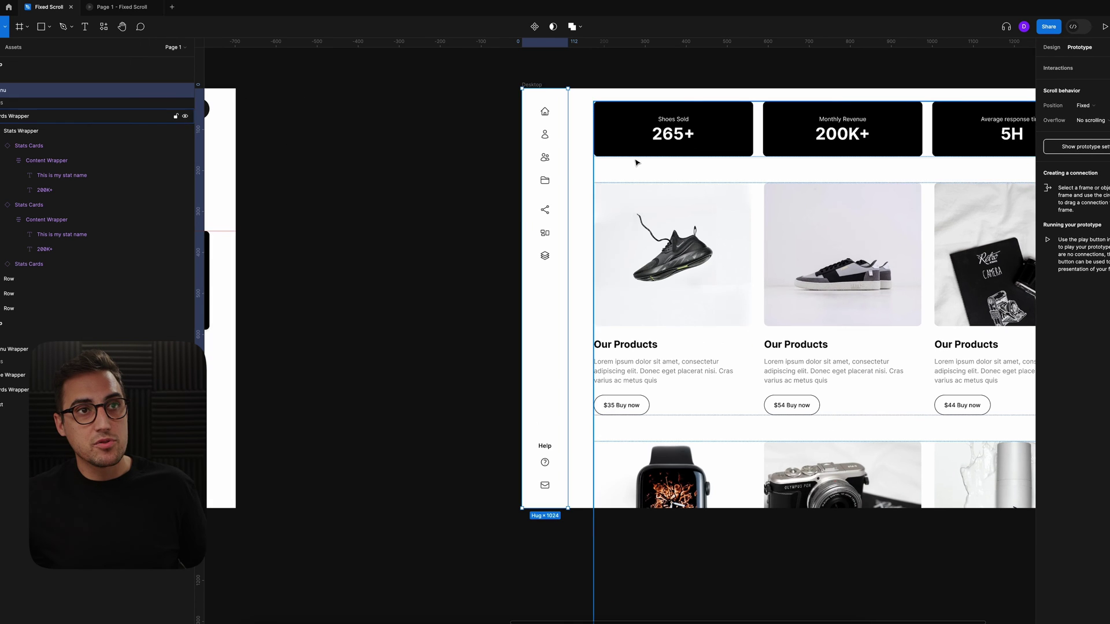
- Preview the dashboard and scroll repeatedly through the product rows to check the fixed side menu
{"action": "left_click", "coordinate": [100, 7]}
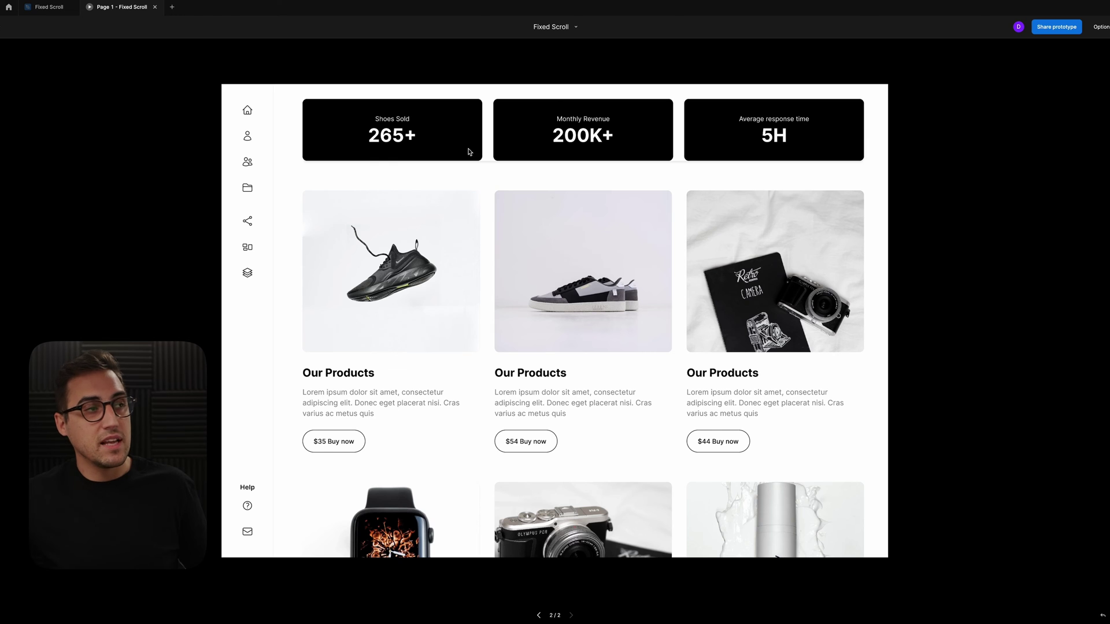
{"action": "scroll", "coordinate": [505, 153], "scroll_direction": "down", "scroll_amount": 5}
{"action": "scroll", "coordinate": [504, 157], "scroll_direction": "up", "scroll_amount": 5}
{"action": "scroll", "coordinate": [504, 160], "scroll_direction": "down", "scroll_amount": 5}
{"action": "scroll", "coordinate": [537, 185], "scroll_direction": "up", "scroll_amount": 5}
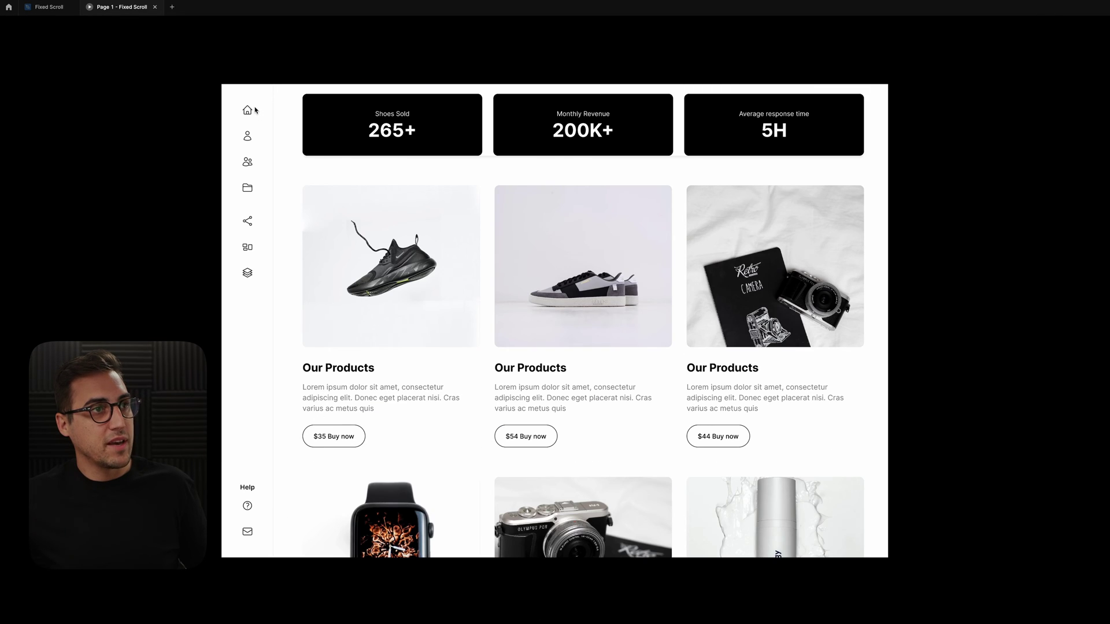
{"action": "scroll", "coordinate": [451, 299], "scroll_direction": "down", "scroll_amount": 5}
{"action": "scroll", "coordinate": [282, 156], "scroll_direction": "up", "scroll_amount": 5}
{"action": "scroll", "coordinate": [253, 159], "scroll_direction": "down", "scroll_amount": 5}
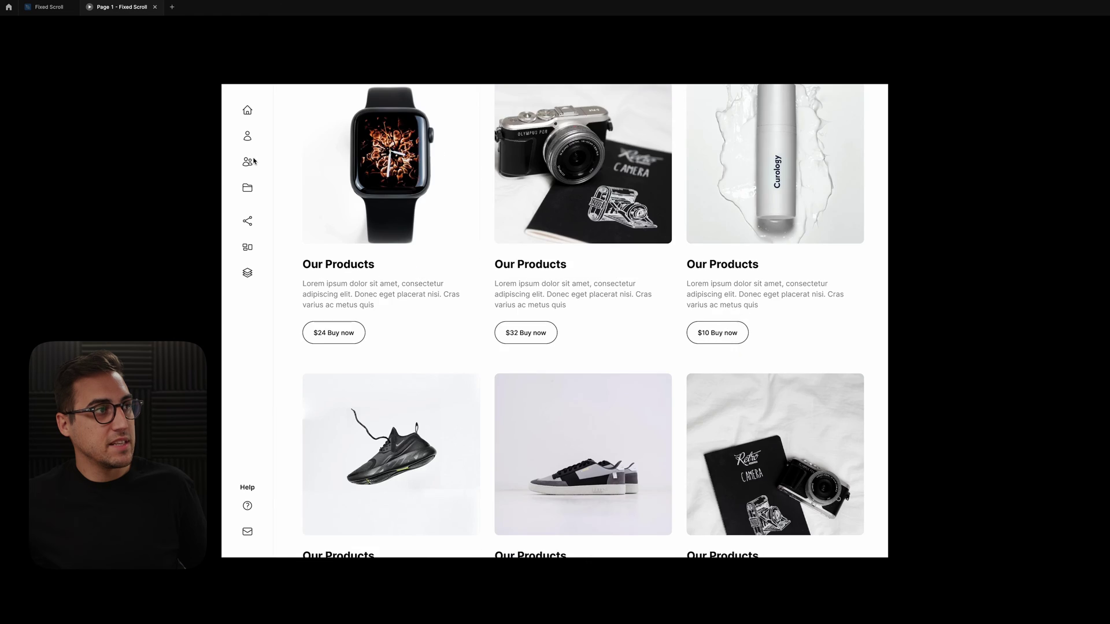
{"action": "scroll", "coordinate": [578, 222], "scroll_direction": "down", "scroll_amount": 3}
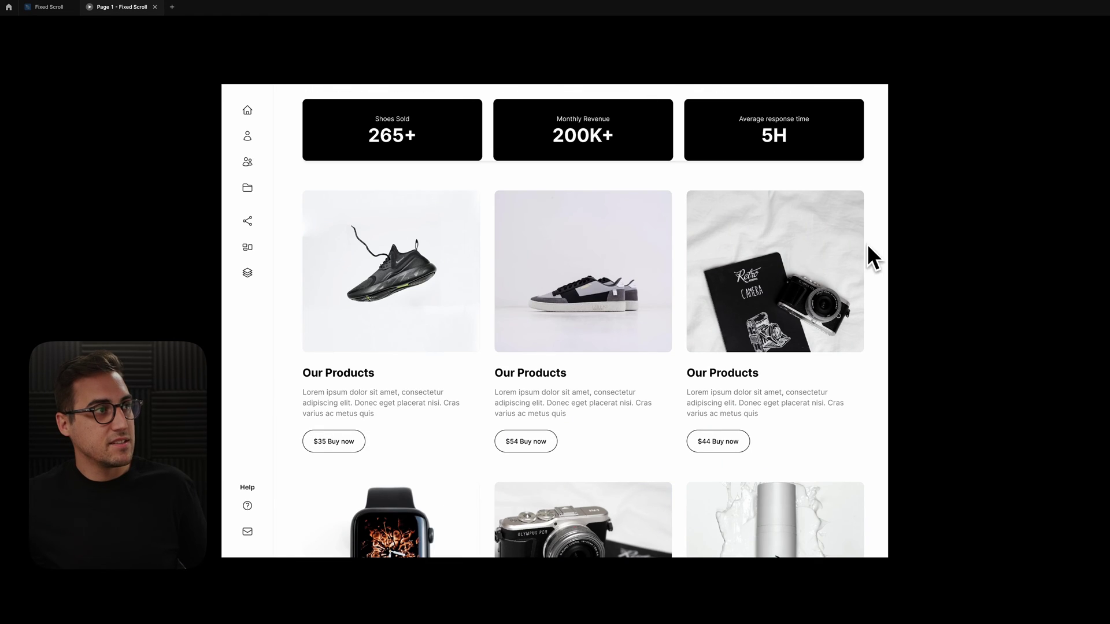
- Inspect which scroll behavior settings are offered for the stats cards row nested inside the dashboard's Cards Wrapper
{"action": "left_click", "coordinate": [49, 7]}
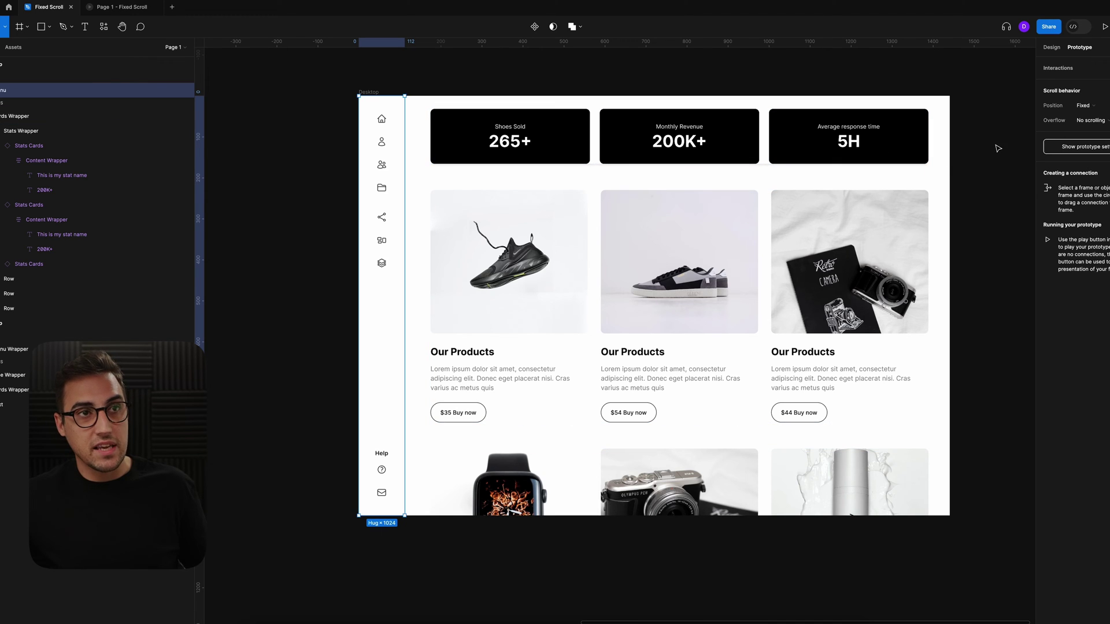
{"action": "left_click", "coordinate": [647, 141]}
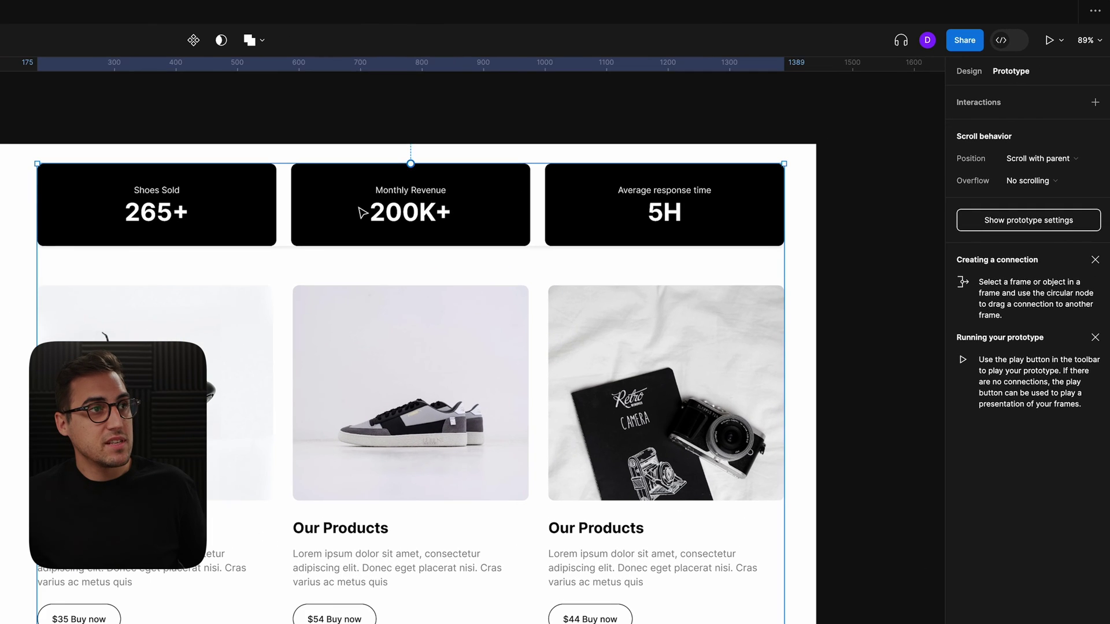
{"action": "left_click", "coordinate": [646, 141]}
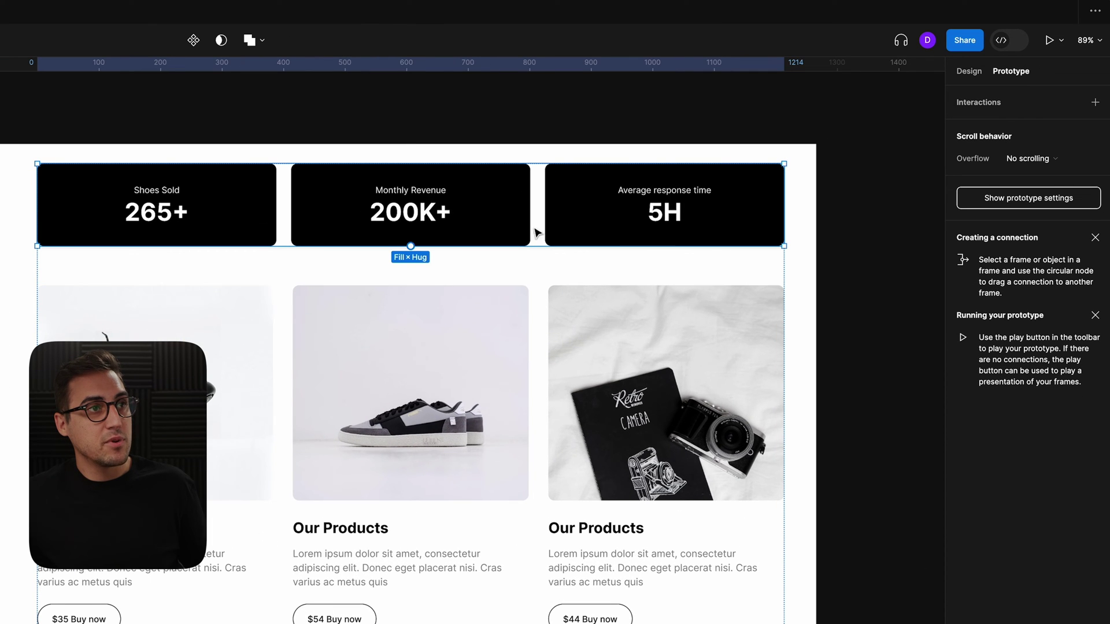
{"action": "left_click", "coordinate": [1049, 162]}
{"action": "left_click", "coordinate": [968, 165]}
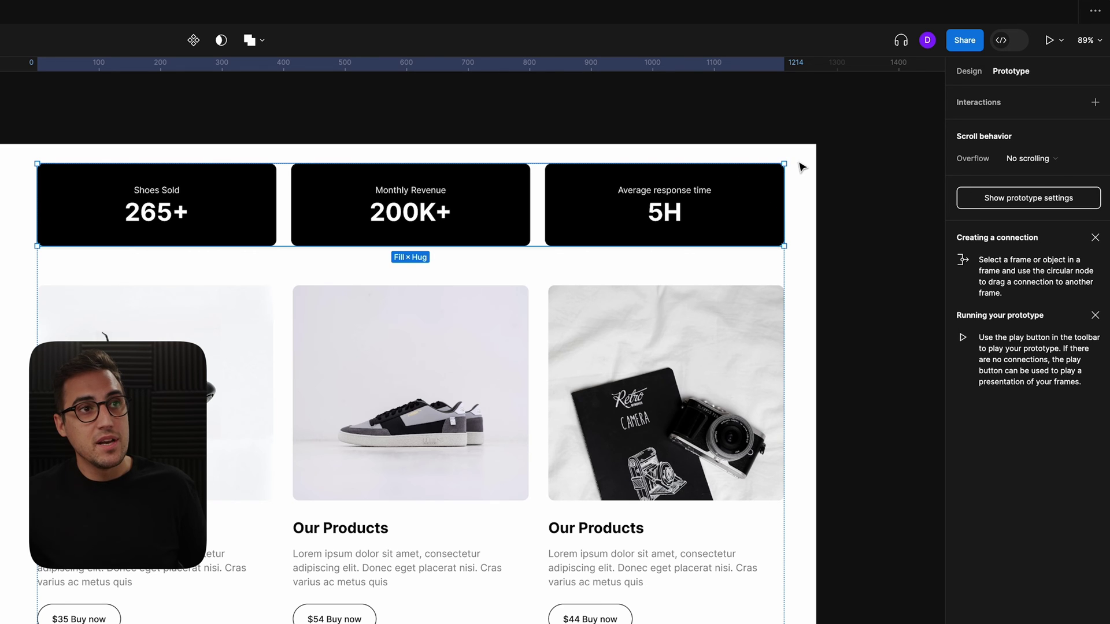
- Compare the dashboard's Stats Wrapper, Cards Wrapper and Desktop frame to see how the stats cards are nested
{"action": "scroll", "coordinate": [802, 168], "scroll_direction": "down", "scroll_amount": 3}
{"action": "left_click", "coordinate": [787, 116]}
{"action": "left_click", "coordinate": [319, 185]}
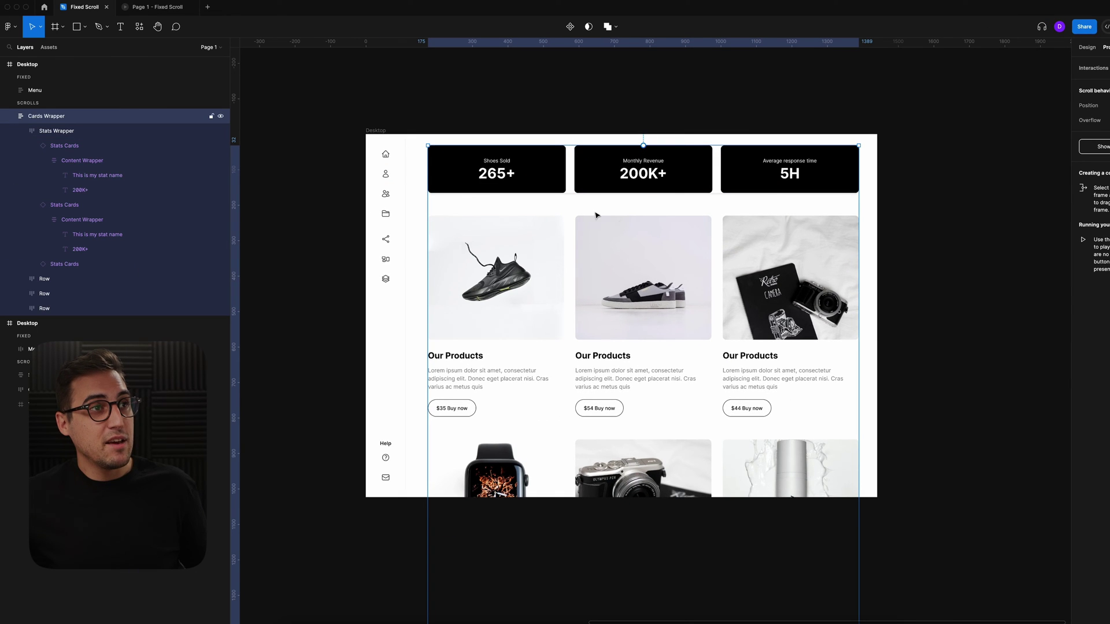
{"action": "double_click", "coordinate": [530, 186]}
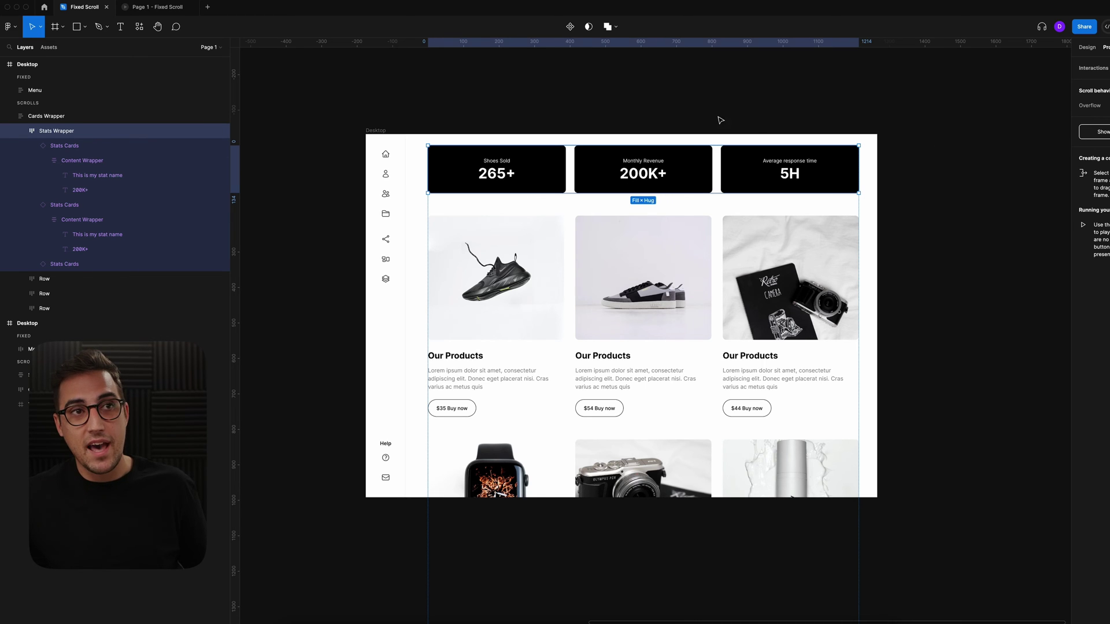
{"action": "left_click", "coordinate": [688, 106]}
{"action": "scroll", "coordinate": [622, 106], "scroll_direction": "left", "scroll_amount": 3}
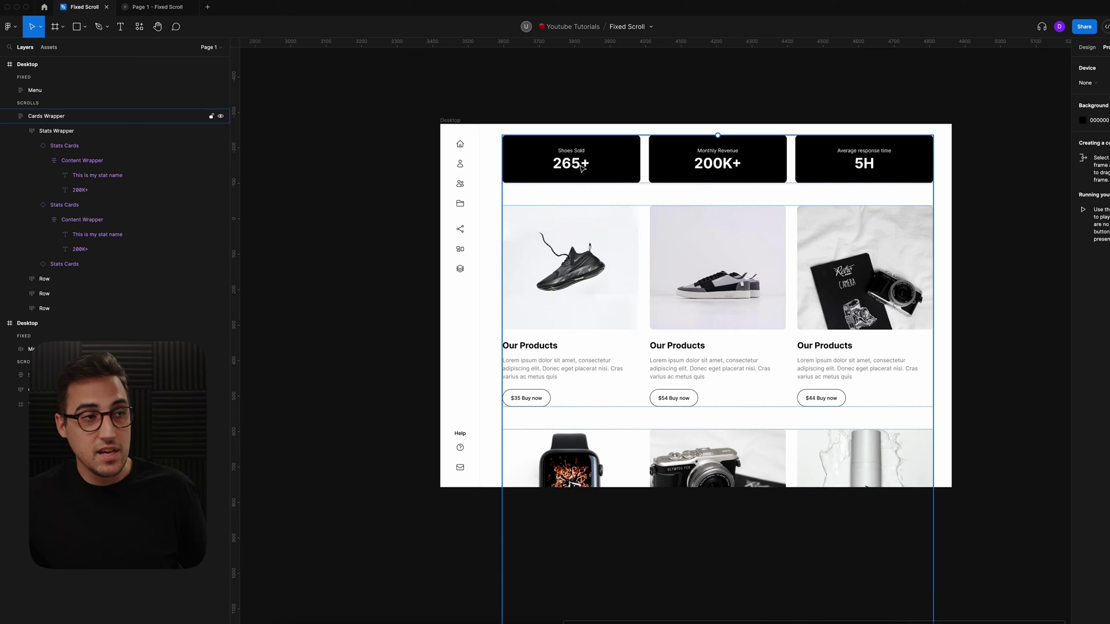
{"action": "left_click", "coordinate": [581, 167]}
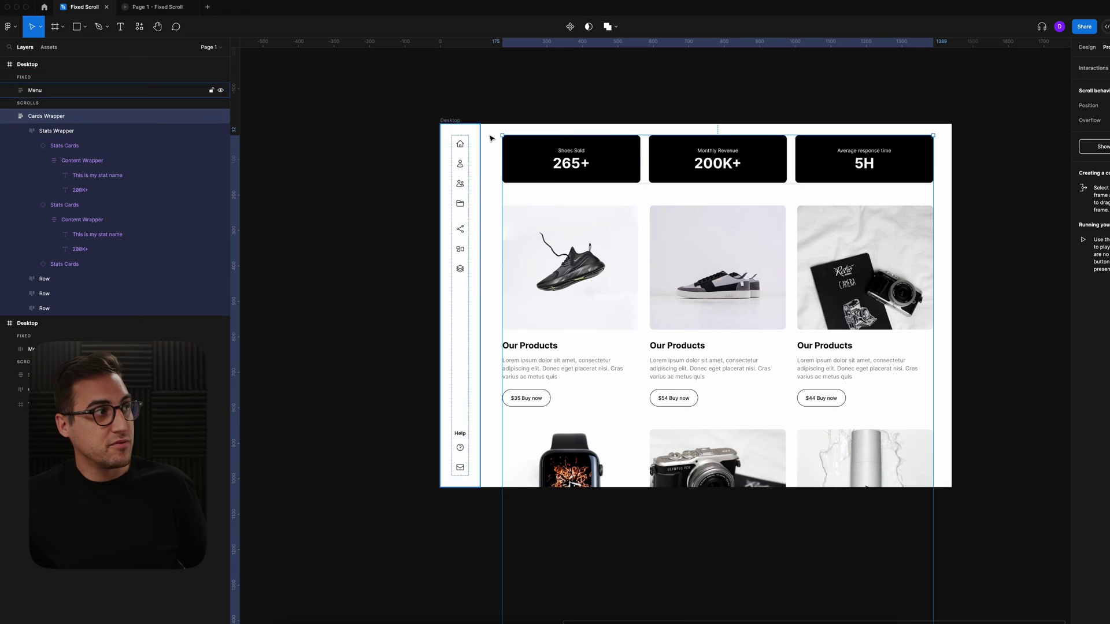
{"action": "left_click", "coordinate": [446, 121]}
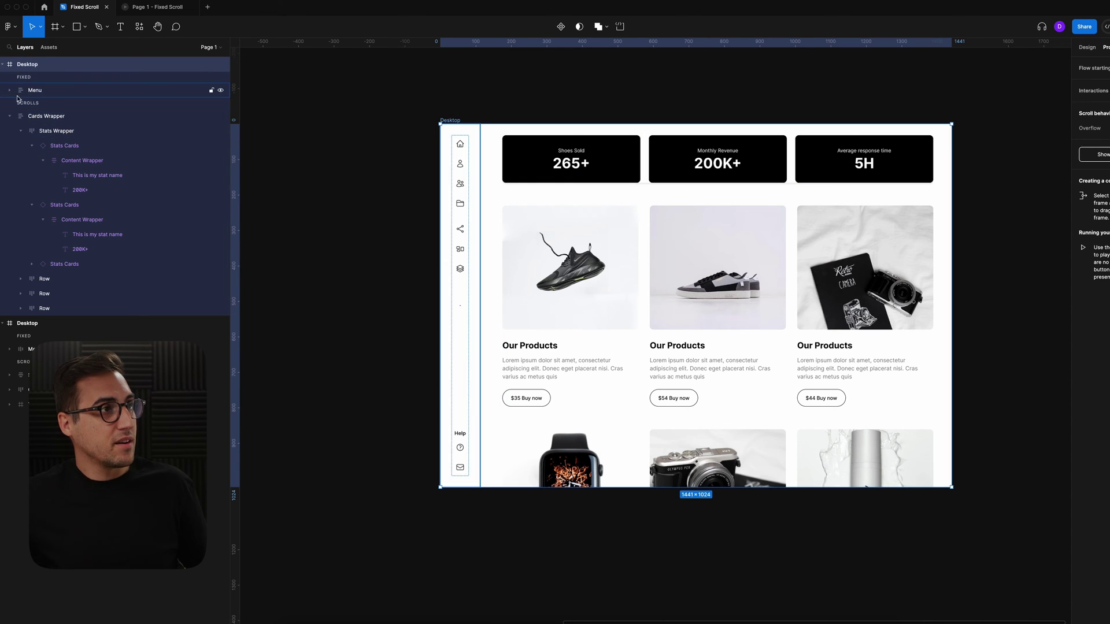
{"action": "left_click", "coordinate": [51, 120]}
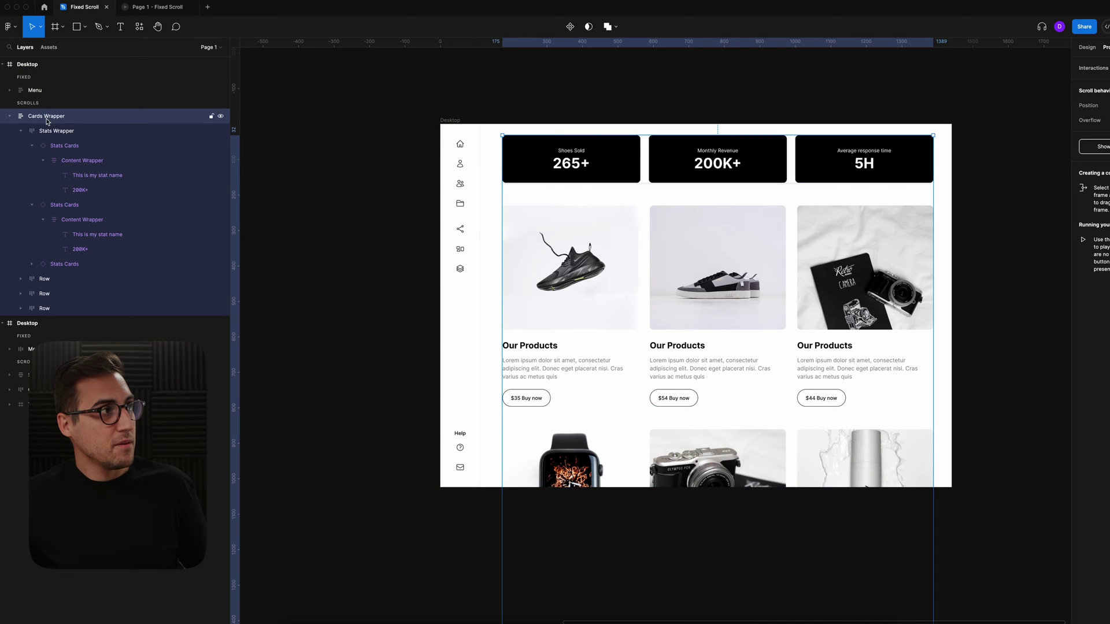
- Collapse the nested layers and ungroup the dashboard's Cards Wrapper so its rows and Stats Wrapper sit directly in the Desktop frame
{"action": "left_click", "coordinate": [21, 130]}
{"action": "left_click", "coordinate": [65, 133]}
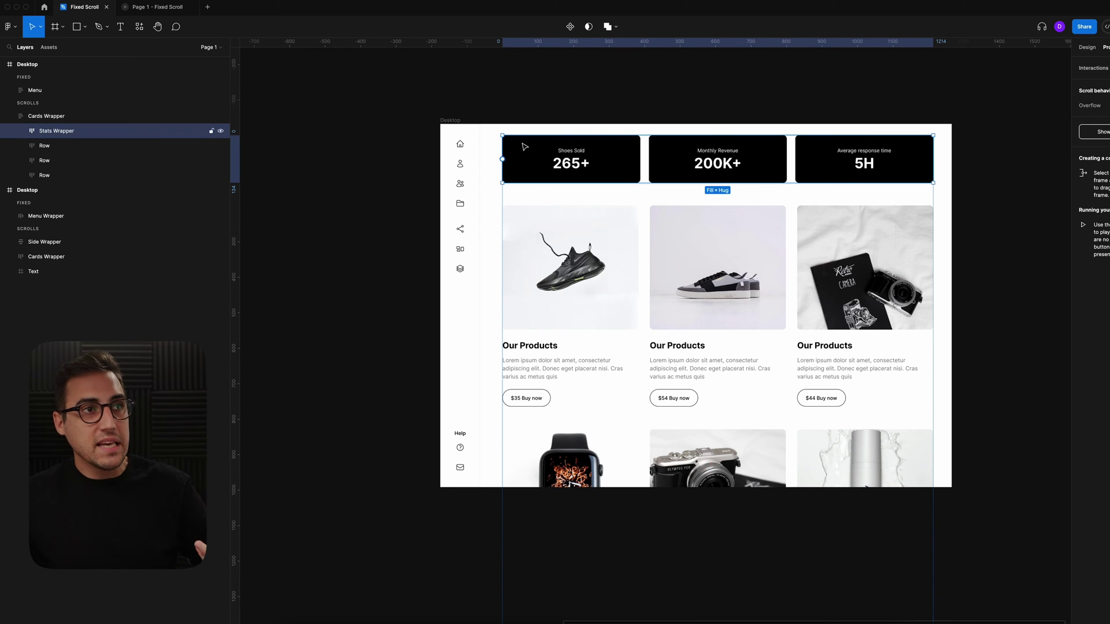
{"action": "right_click", "coordinate": [523, 194]}
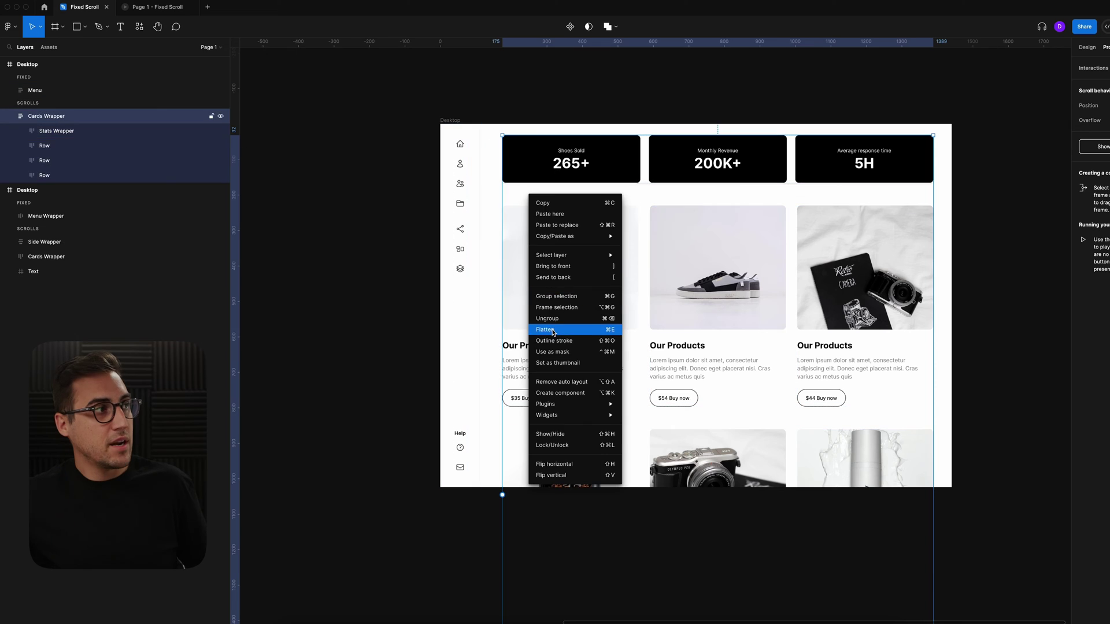
{"action": "left_click", "coordinate": [559, 322]}
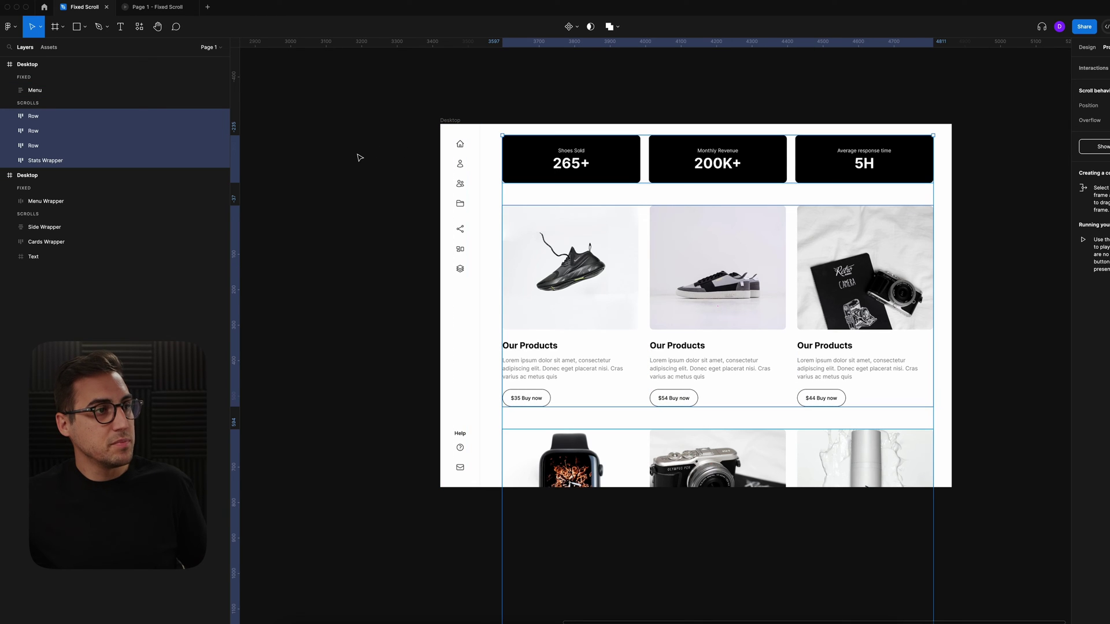
- Check the ungrouped product rows and Stats Wrapper against their parent Desktop frame
{"action": "left_click", "coordinate": [44, 145]}
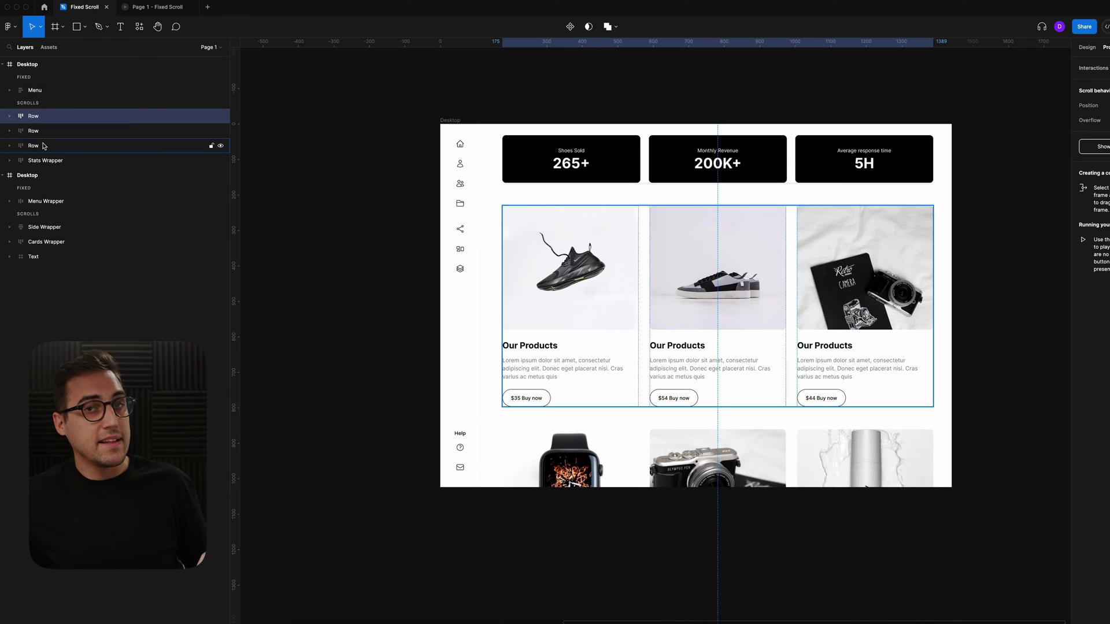
{"action": "left_click", "coordinate": [48, 160]}
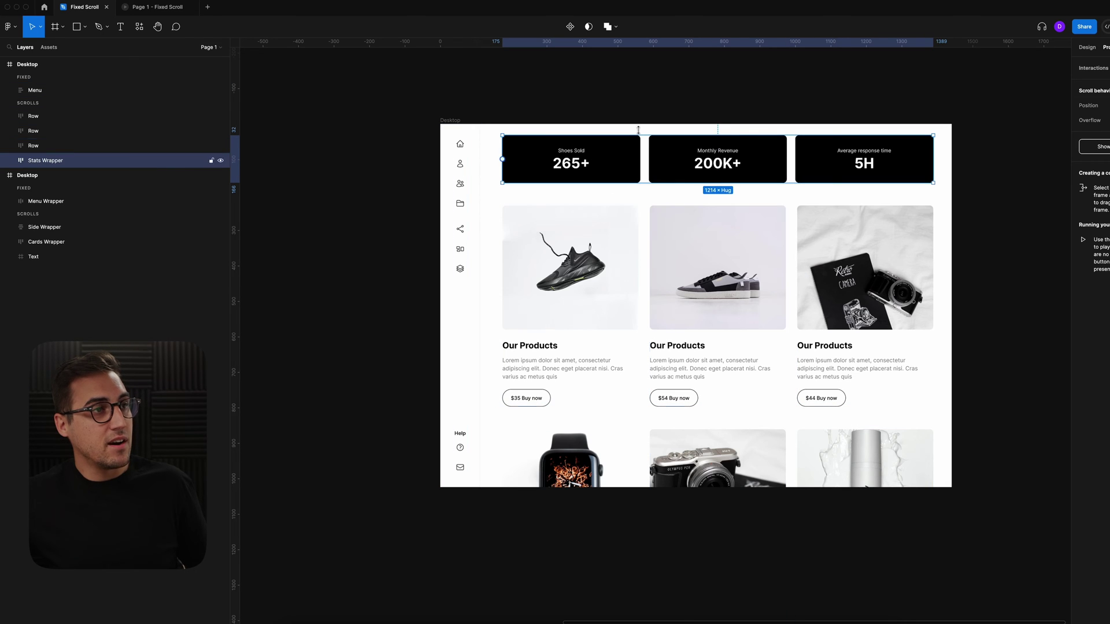
{"action": "left_click", "coordinate": [453, 120]}
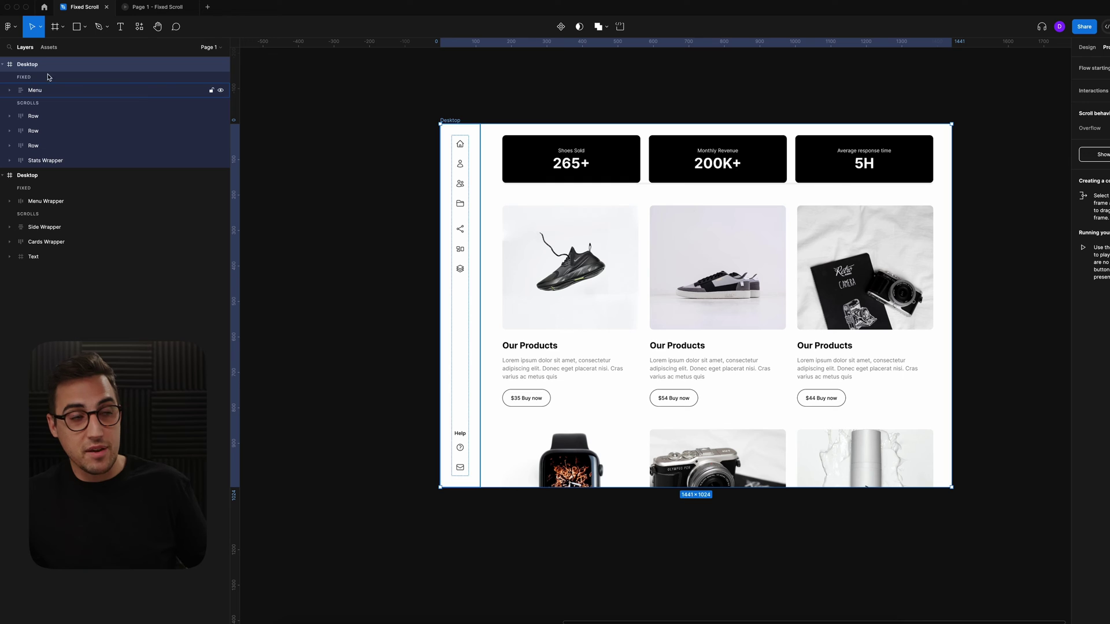
- Set the Stats Wrapper's scroll position to Sticky (stop at top edge)
{"action": "left_click", "coordinate": [45, 160]}
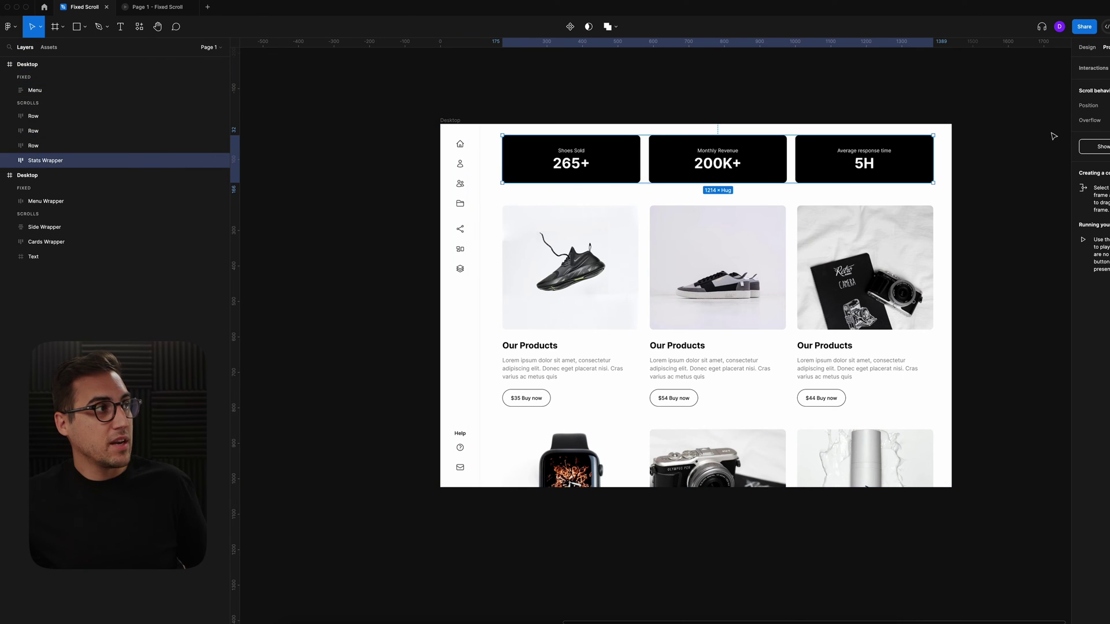
{"action": "left_click", "coordinate": [1085, 108]}
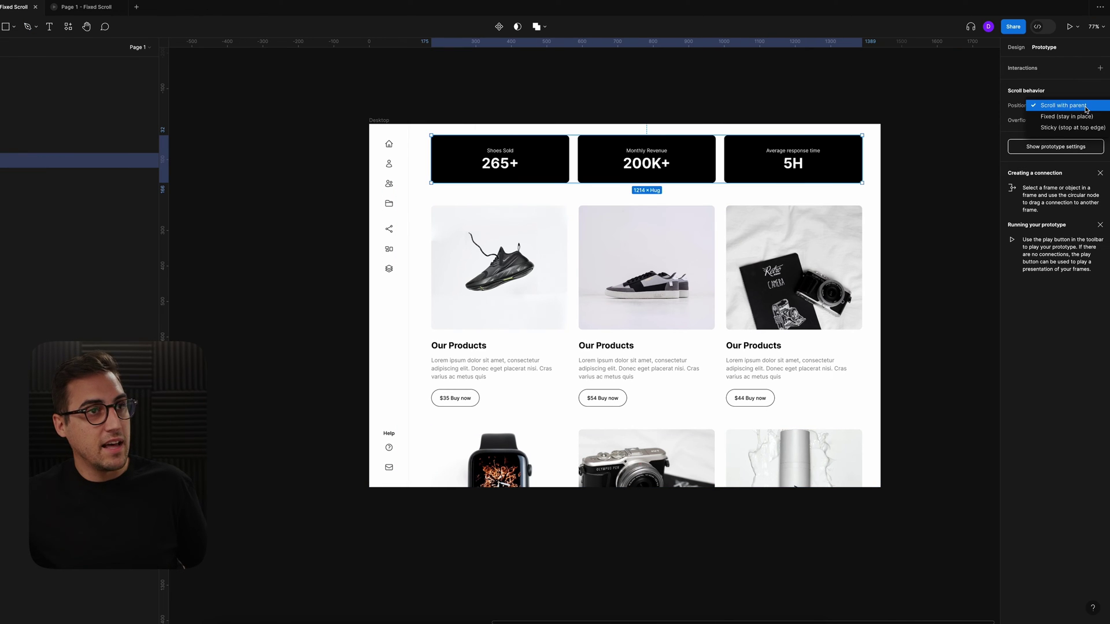
{"action": "left_click", "coordinate": [1078, 110]}
{"action": "left_click", "coordinate": [1072, 111]}
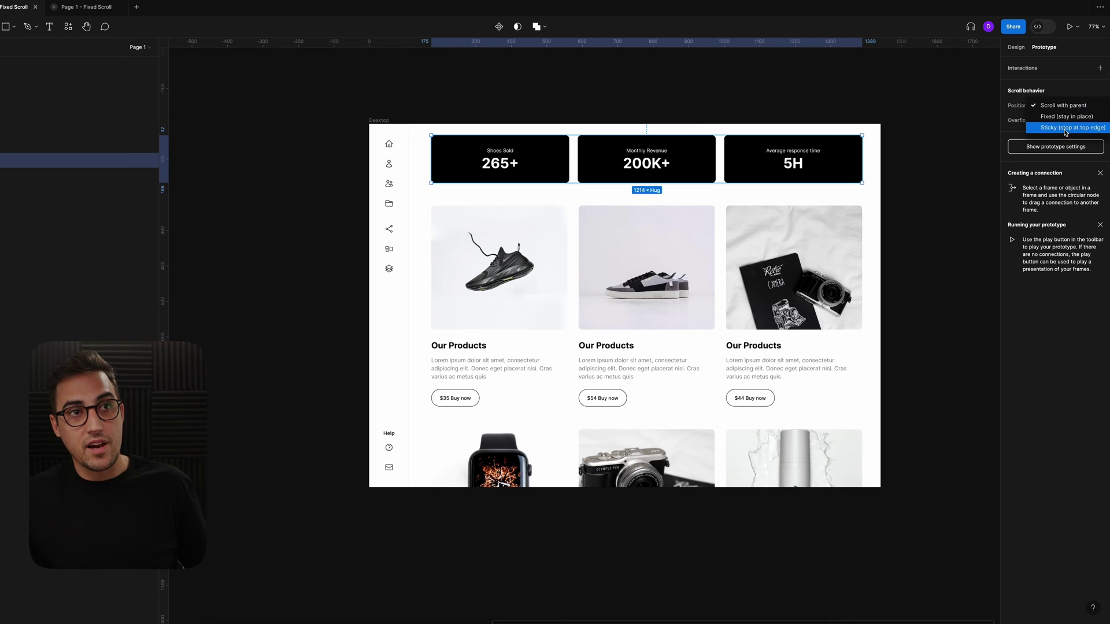
{"action": "left_click", "coordinate": [1068, 130]}
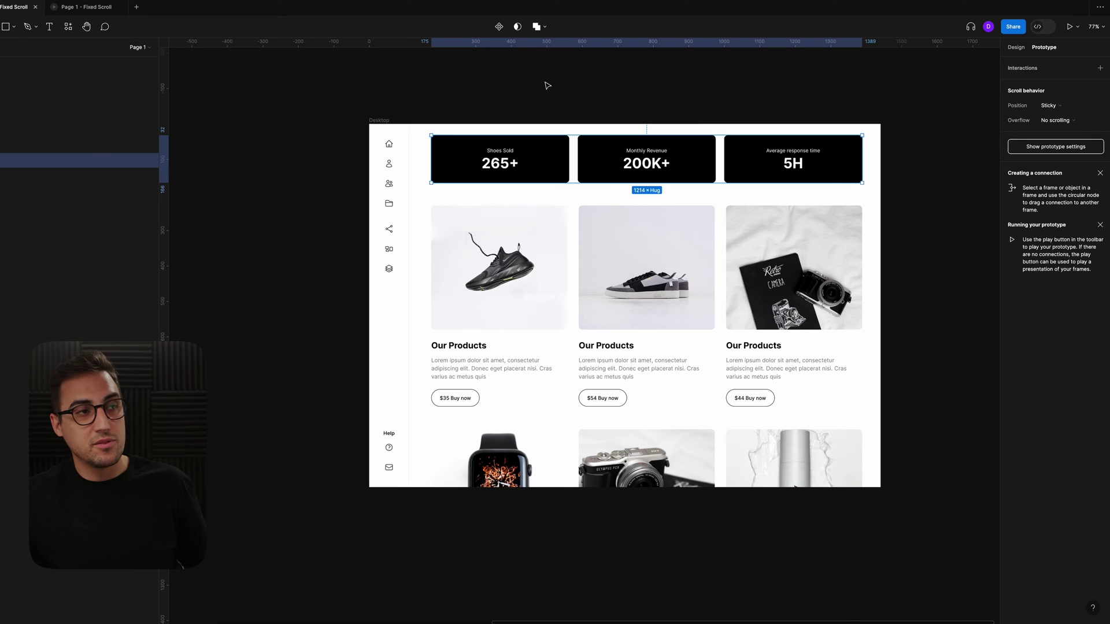
- Set the Stats Wrapper's scroll position to Fixed (stay in place)
{"action": "left_click", "coordinate": [1073, 109]}
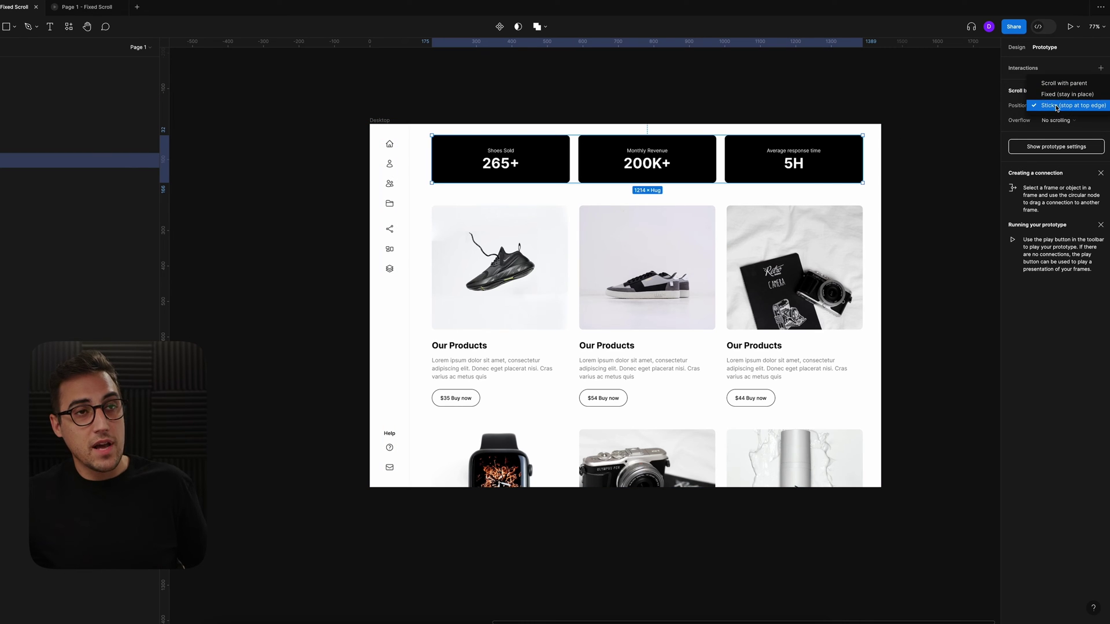
{"action": "left_click", "coordinate": [1062, 98]}
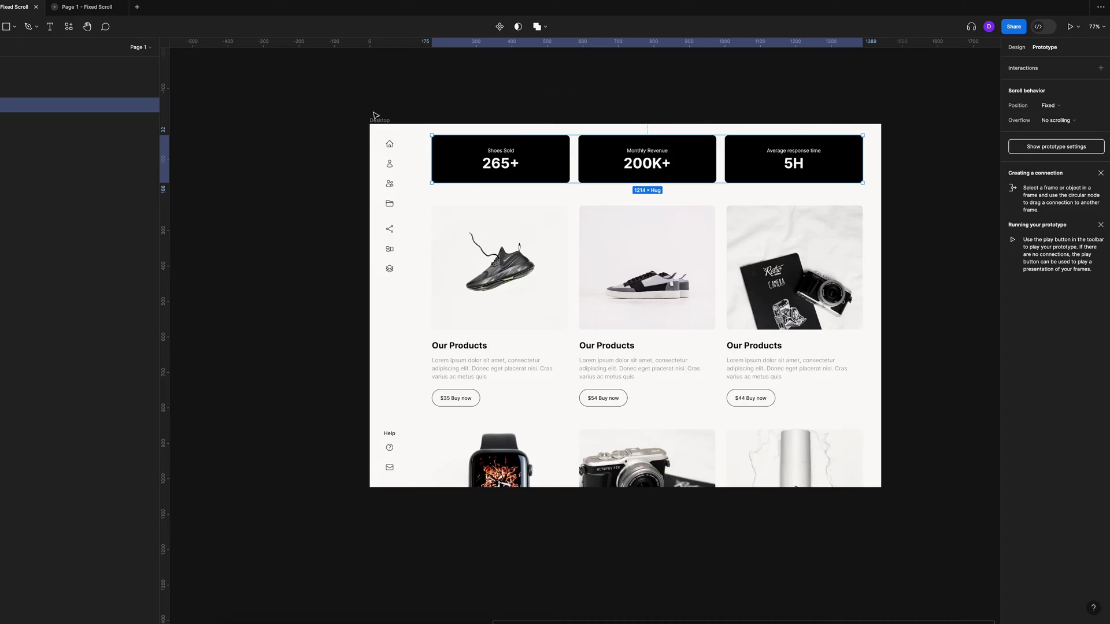
- Preview the dashboard and scroll up and down to check how the product rows pass the fixed stats cards
{"action": "key", "text": "ctrl+alt+Return"}
{"action": "scroll", "coordinate": [516, 134], "scroll_direction": "up", "scroll_amount": 2}
{"action": "scroll", "coordinate": [578, 139], "scroll_direction": "down", "scroll_amount": 4}
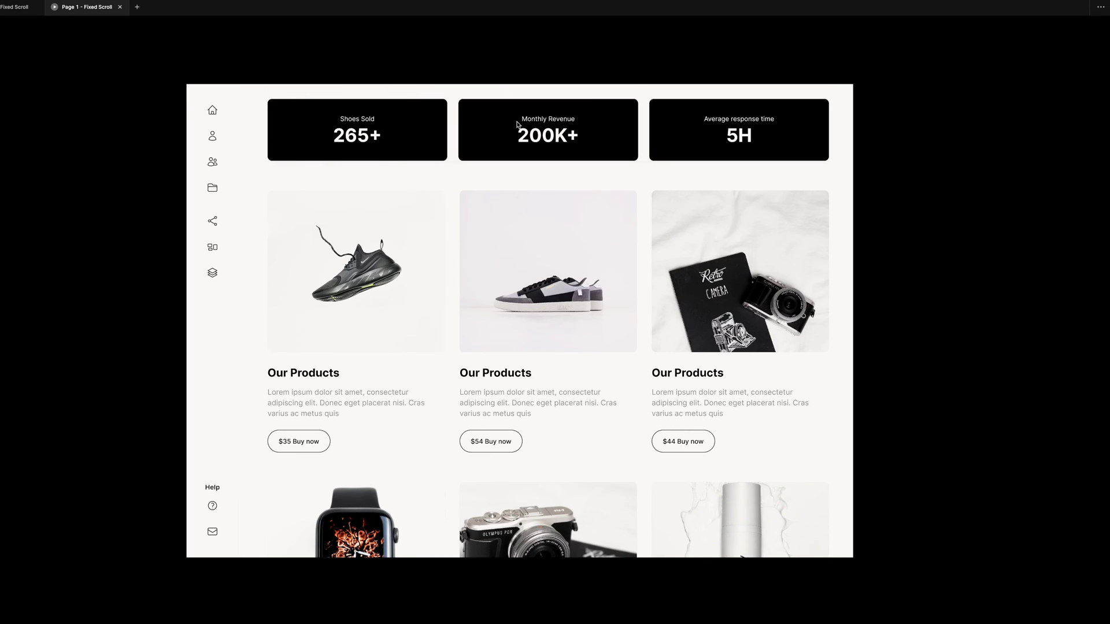
{"action": "scroll", "coordinate": [665, 142], "scroll_direction": "down", "scroll_amount": 10}
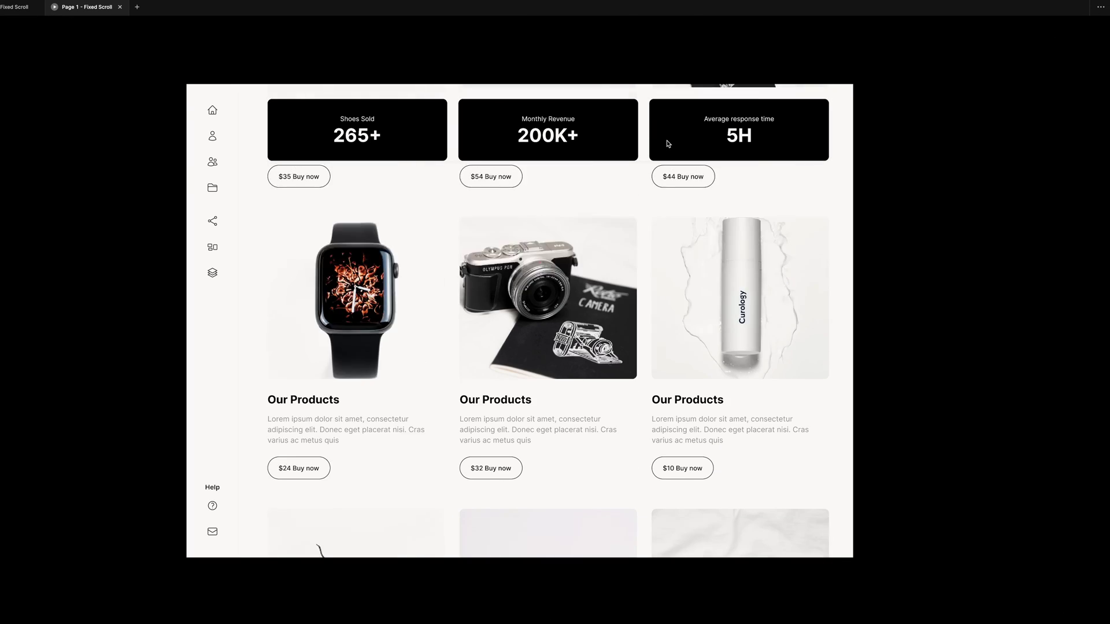
{"action": "scroll", "coordinate": [649, 139], "scroll_direction": "up", "scroll_amount": 5}
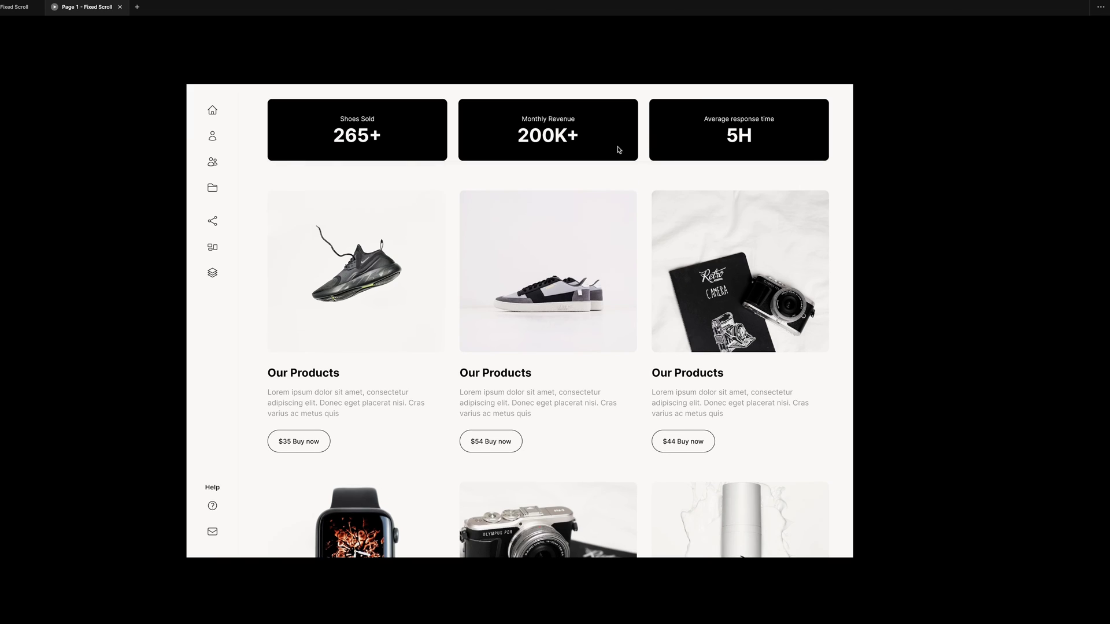
{"action": "scroll", "coordinate": [619, 148], "scroll_direction": "down", "scroll_amount": 3}
{"action": "scroll", "coordinate": [520, 174], "scroll_direction": "up", "scroll_amount": 3}
{"action": "scroll", "coordinate": [394, 124], "scroll_direction": "down", "scroll_amount": 5}
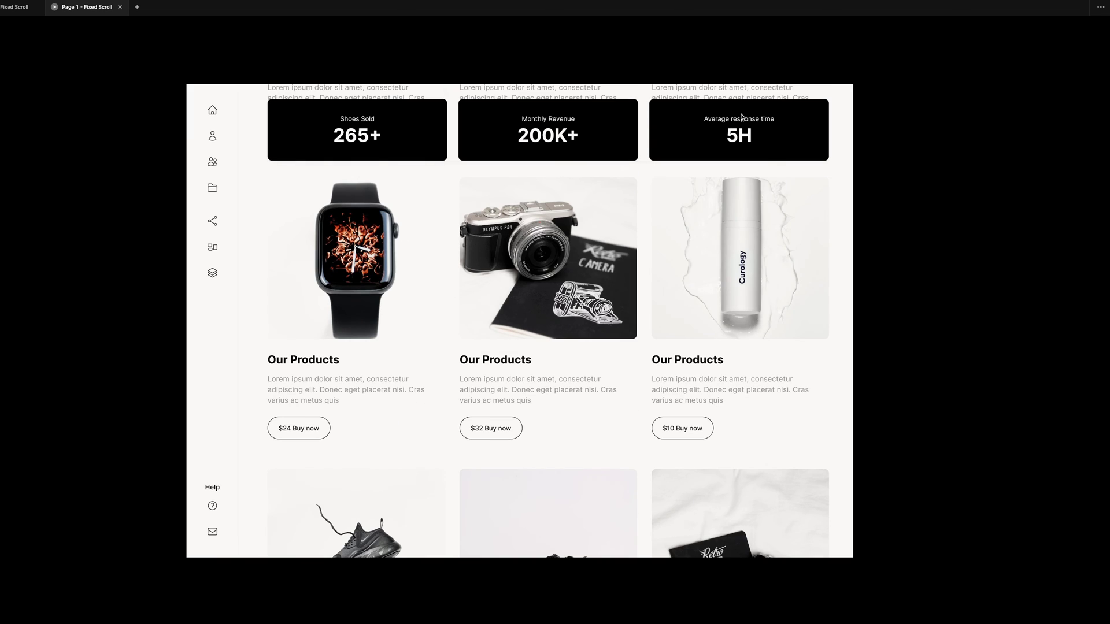
- Scroll the previewed product rows back to their start and return to the design file
{"action": "scroll", "coordinate": [655, 127], "scroll_direction": "down", "scroll_amount": 1}
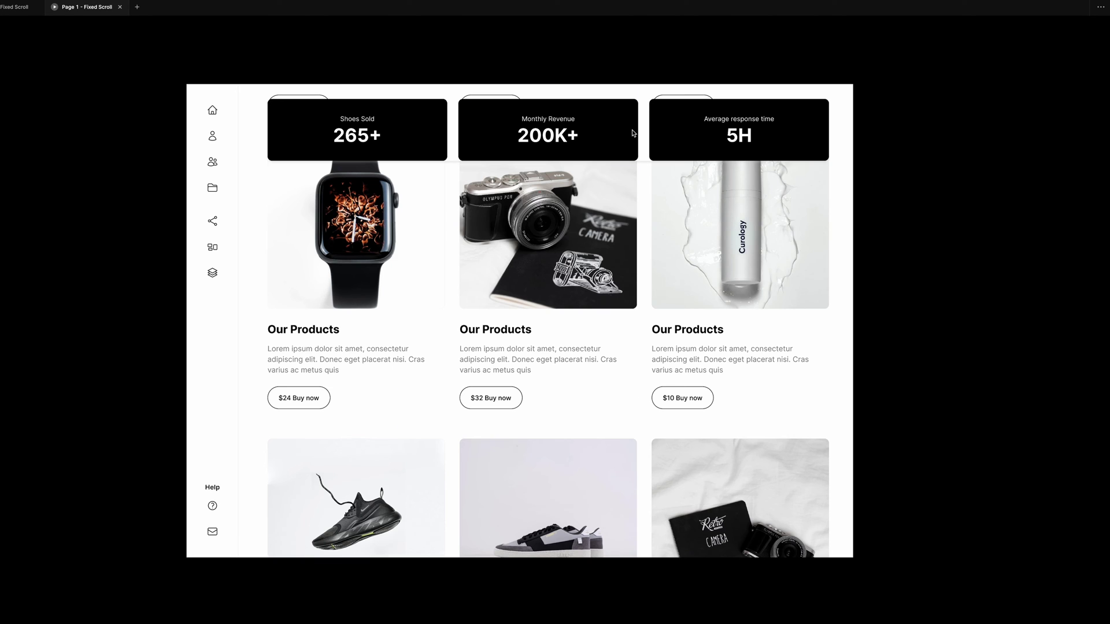
{"action": "scroll", "coordinate": [632, 133], "scroll_direction": "up", "scroll_amount": 5}
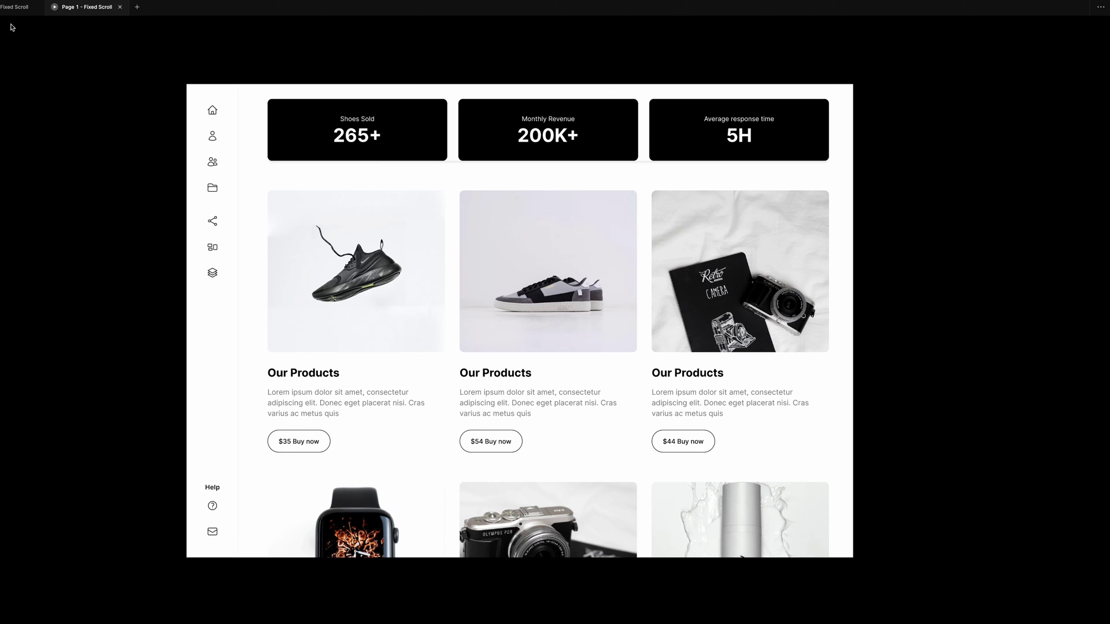
{"action": "left_click", "coordinate": [14, 7]}
- Extend the Stats Wrapper's upper edge to the top of the Desktop frame, at Y 0 with a height of 166
{"action": "left_click", "coordinate": [531, 150]}
{"action": "scroll", "coordinate": [641, 136], "scroll_direction": "up", "scroll_amount": 2}
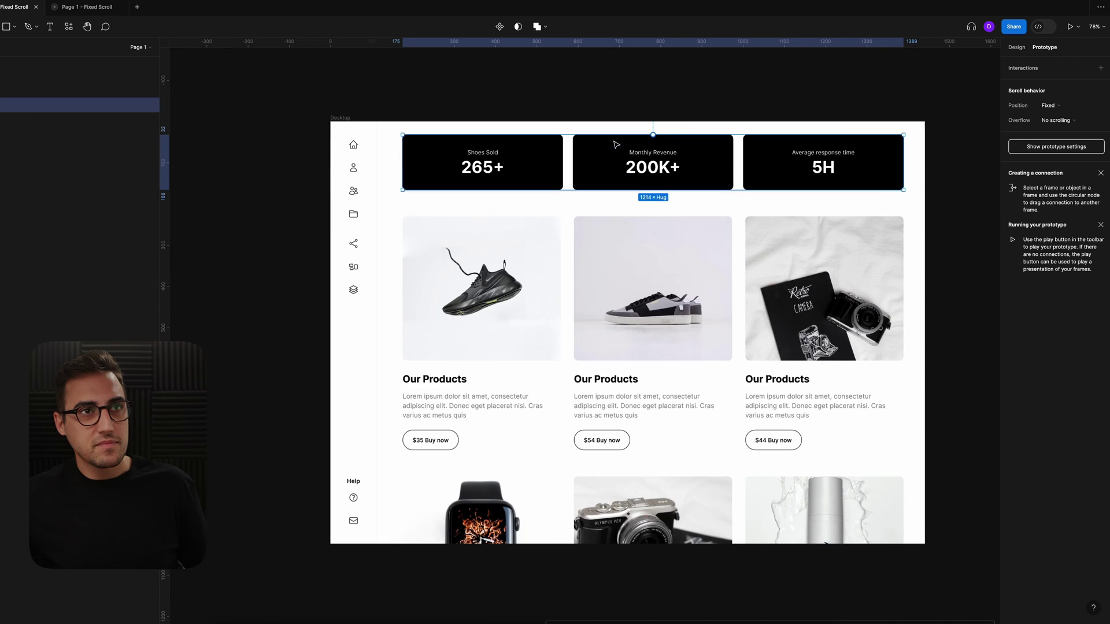
{"action": "left_click", "coordinate": [1015, 48]}
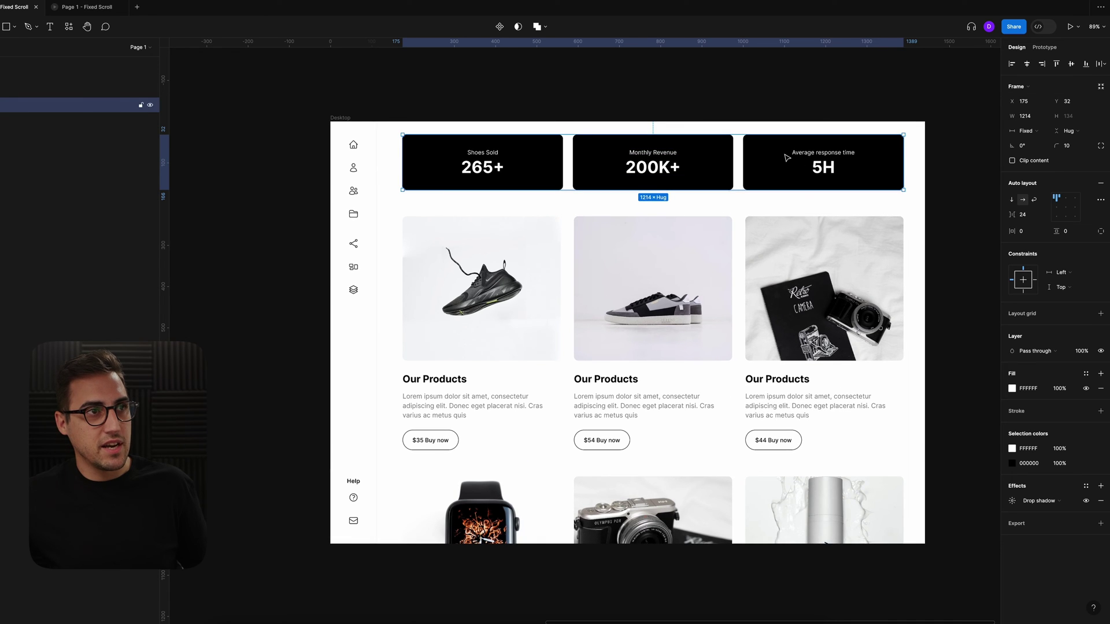
{"action": "left_click_drag", "start_coordinate": [740, 131], "coordinate": [743, 121]}
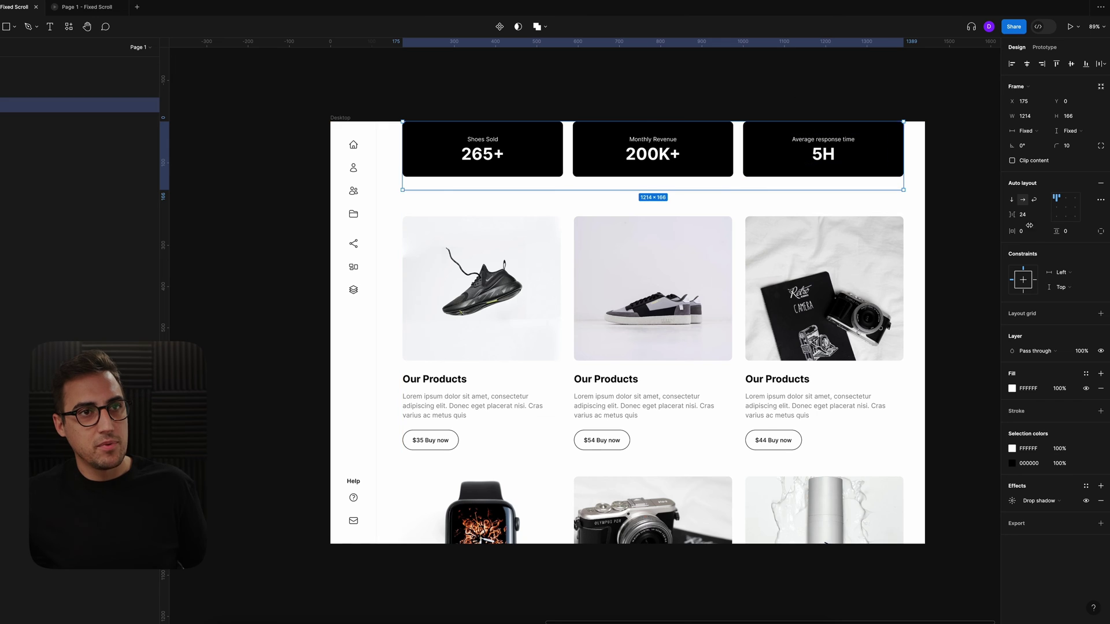
- Center the cards inside the Stats Wrapper and remove its drop shadow
{"action": "left_click", "coordinate": [1065, 209]}
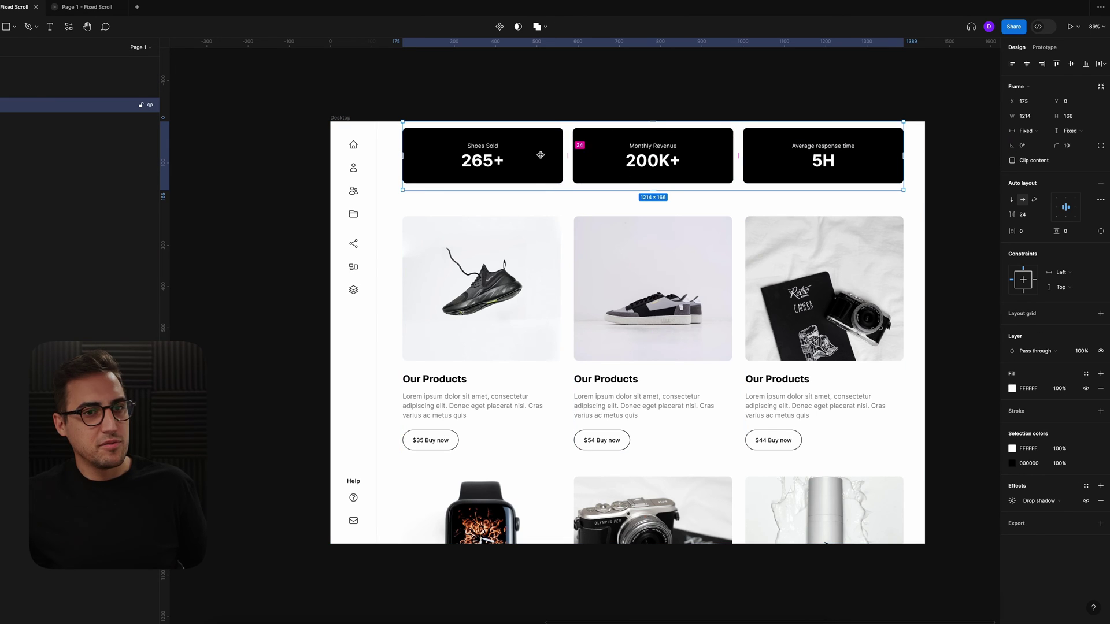
{"action": "left_click", "coordinate": [1100, 500]}
{"action": "left_click", "coordinate": [558, 85]}
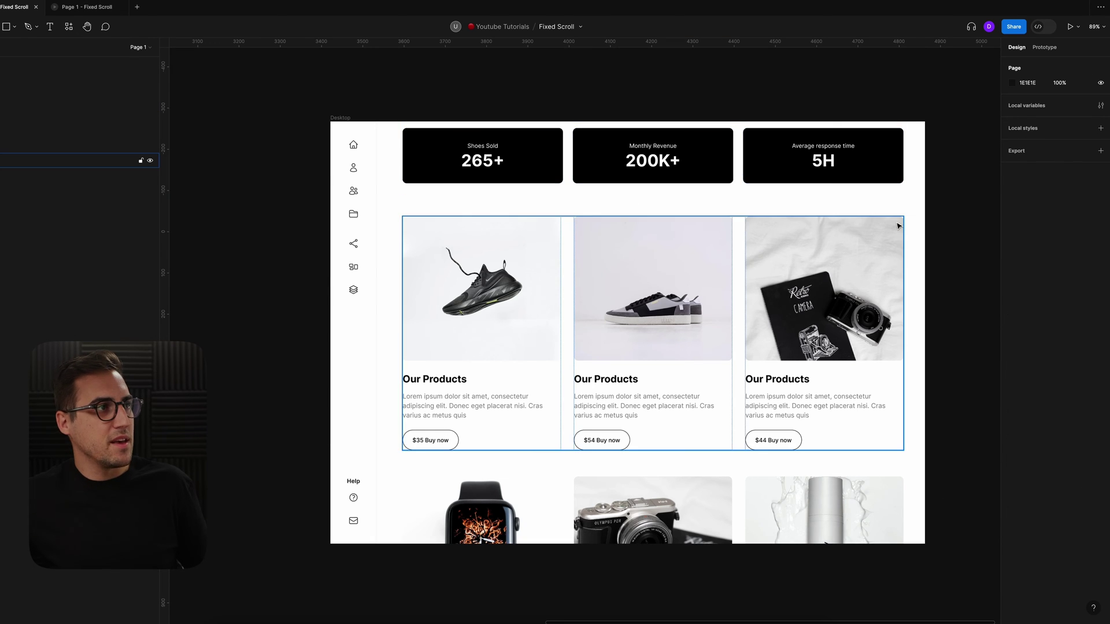
- Preview the dashboard and scroll the products to check how they pass beneath the extended Stats Wrapper
{"action": "left_click", "coordinate": [341, 117]}
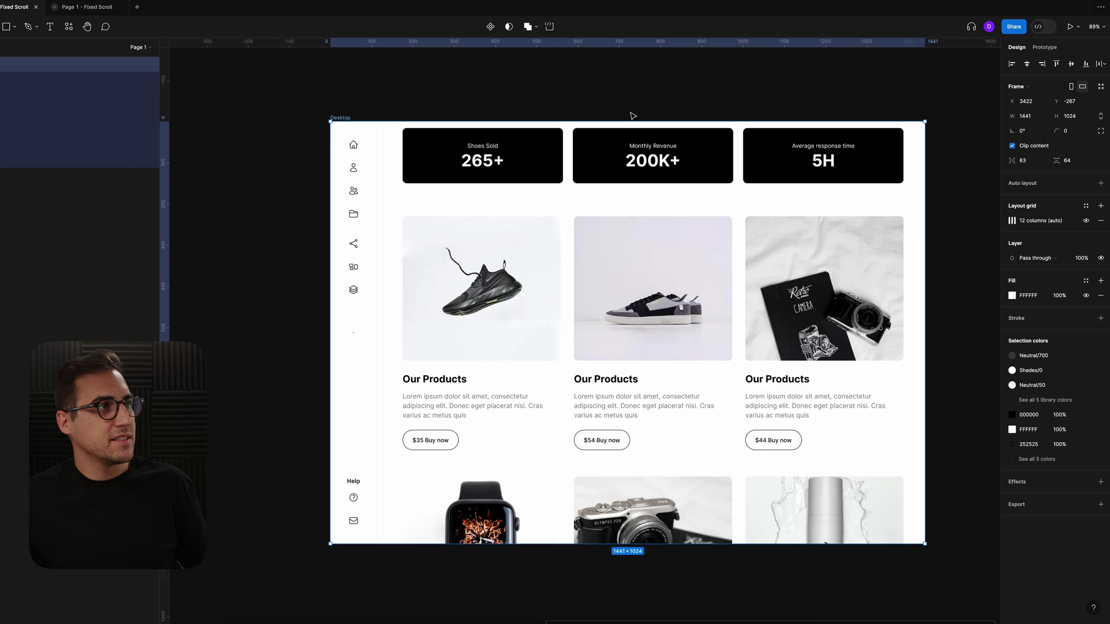
{"action": "scroll", "coordinate": [631, 116], "scroll_direction": "up", "scroll_amount": 3}
{"action": "scroll", "coordinate": [631, 115], "scroll_direction": "down", "scroll_amount": 1}
{"action": "left_click", "coordinate": [57, 11]}
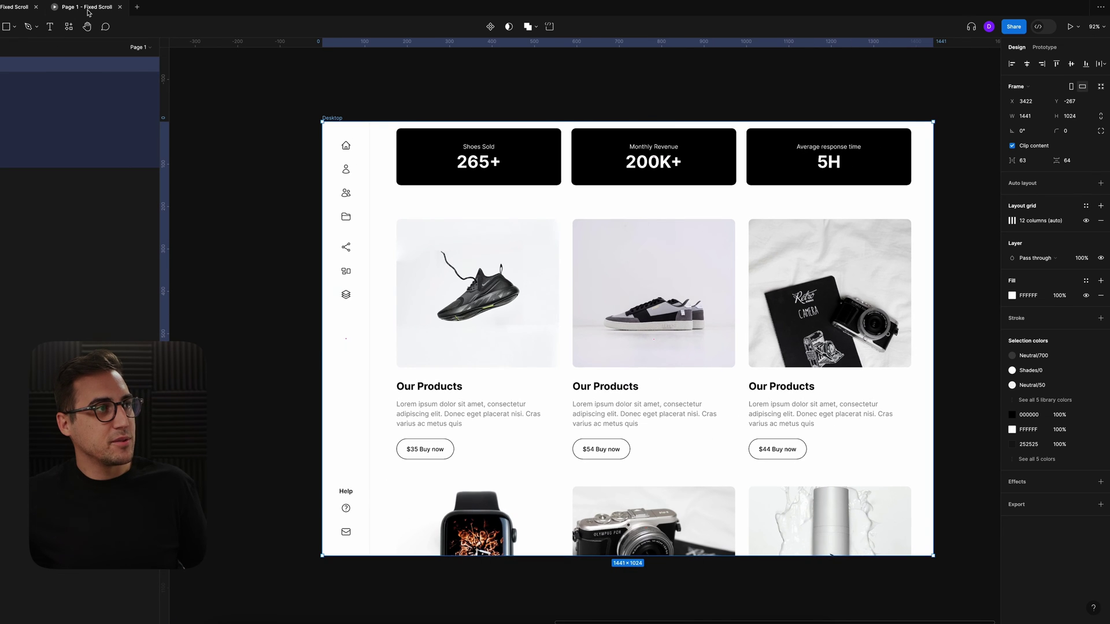
{"action": "scroll", "coordinate": [530, 160], "scroll_direction": "down", "scroll_amount": 10}
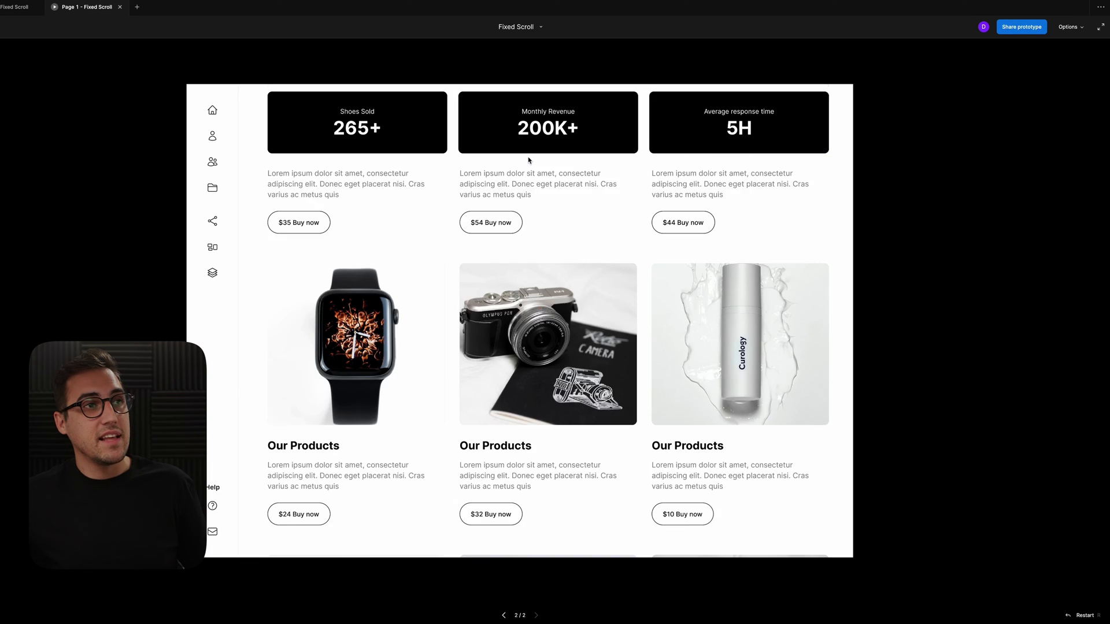
{"action": "scroll", "coordinate": [640, 148], "scroll_direction": "up", "scroll_amount": 2}
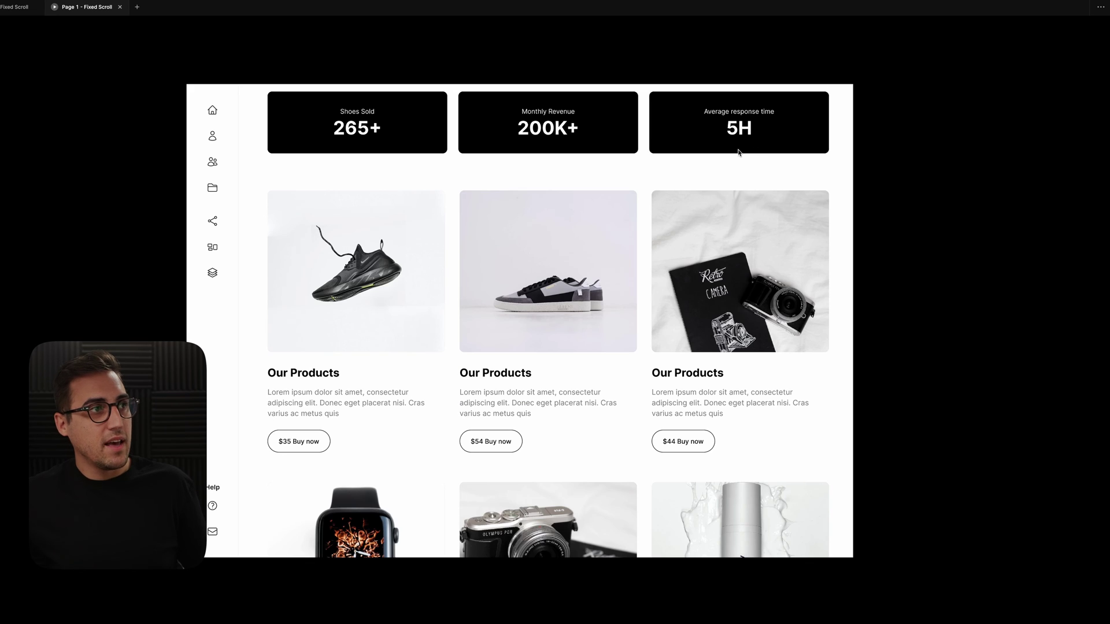
{"action": "scroll", "coordinate": [467, 210], "scroll_direction": "down", "scroll_amount": 7}
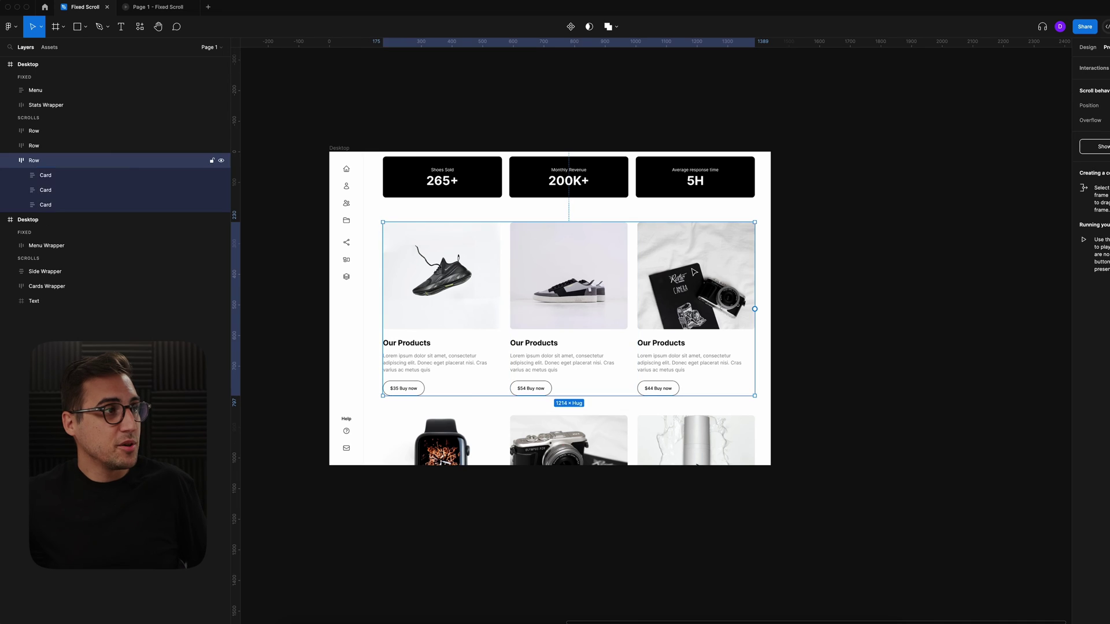
- Duplicate the $44 notebook-and-camera card and the $54 sneaker card in the first product row
{"action": "left_click", "coordinate": [694, 272]}
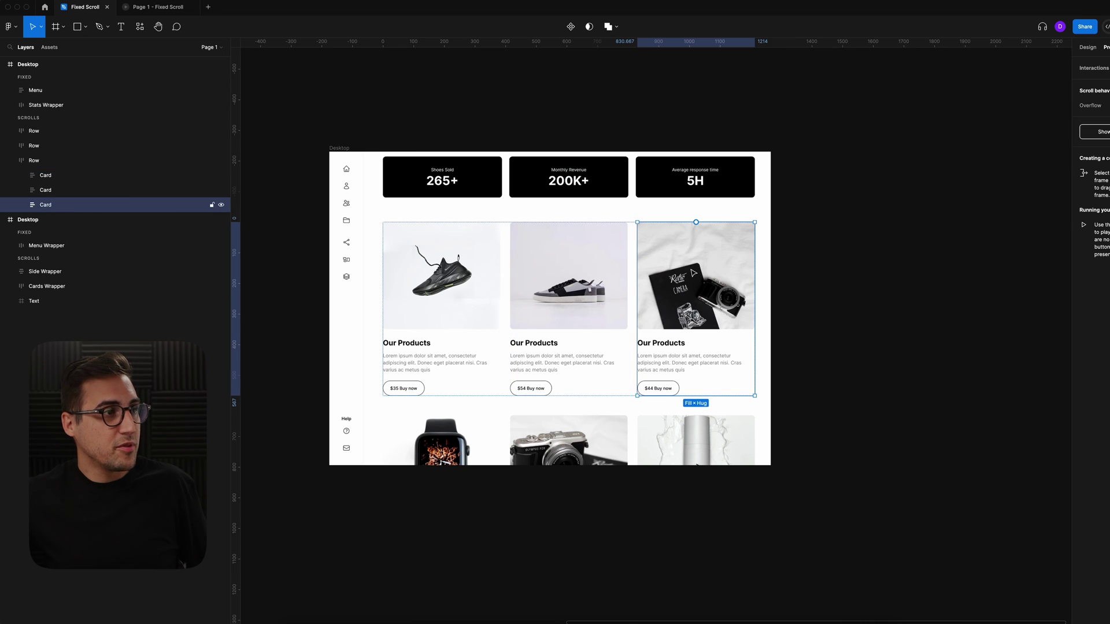
{"action": "key", "text": "super+d"}
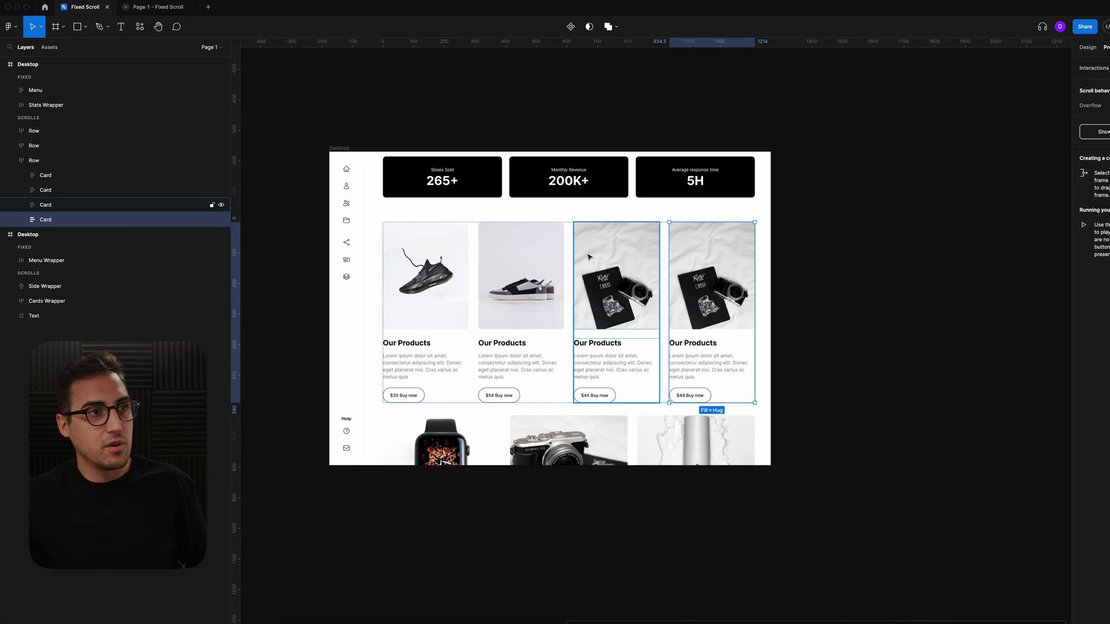
{"action": "left_click", "coordinate": [815, 212]}
{"action": "left_click", "coordinate": [715, 258]}
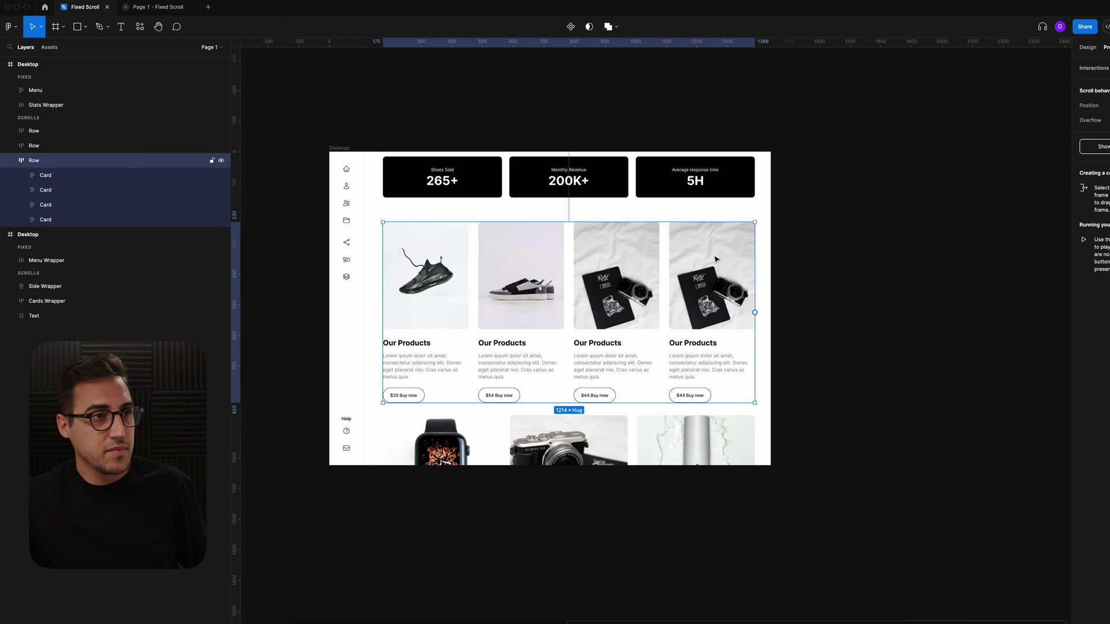
{"action": "left_click", "coordinate": [545, 263]}
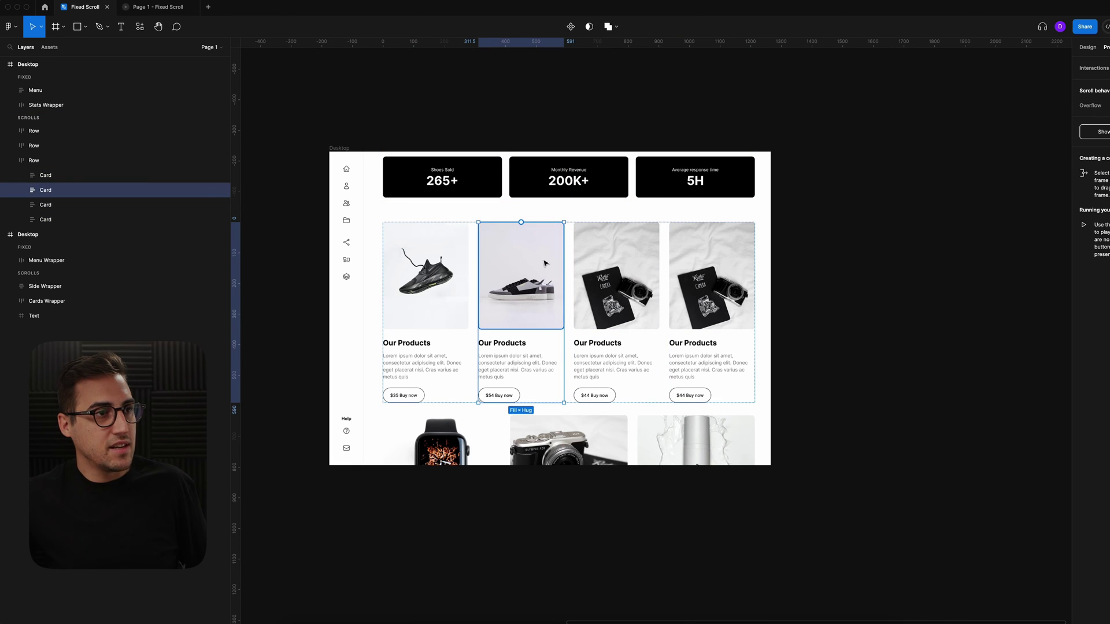
{"action": "key", "text": "ctrl+d"}
{"action": "key", "text": "Escape"}
- Widen the first product row to 1895 so its five cards extend past the Desktop frame
{"action": "left_click_drag", "start_coordinate": [757, 264], "coordinate": [946, 253]}
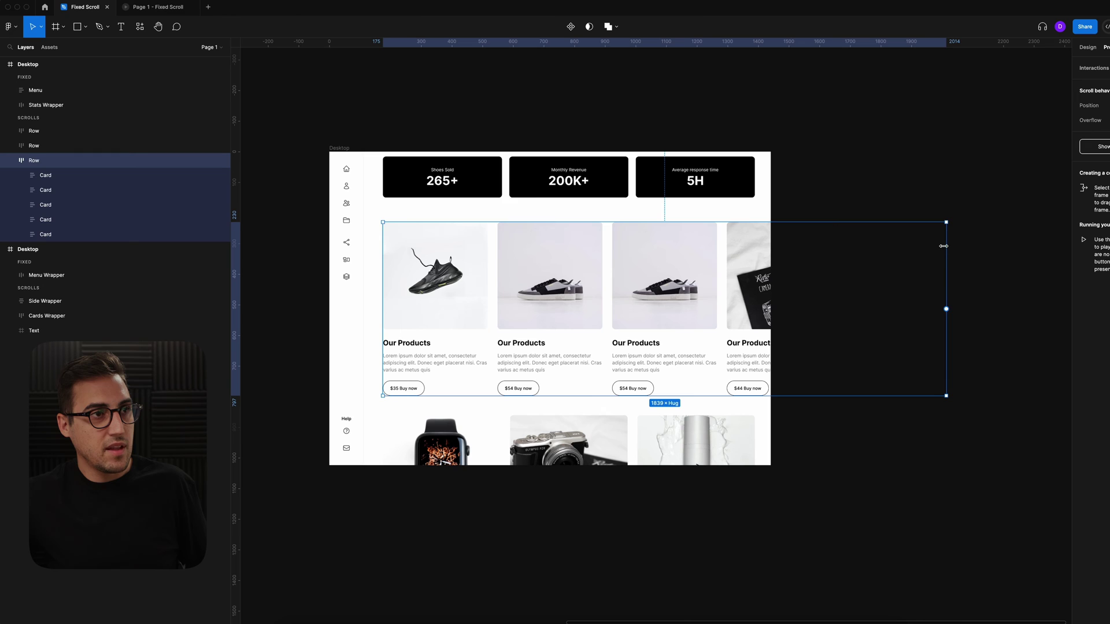
{"action": "left_click_drag", "start_coordinate": [946, 246], "coordinate": [951, 244]}
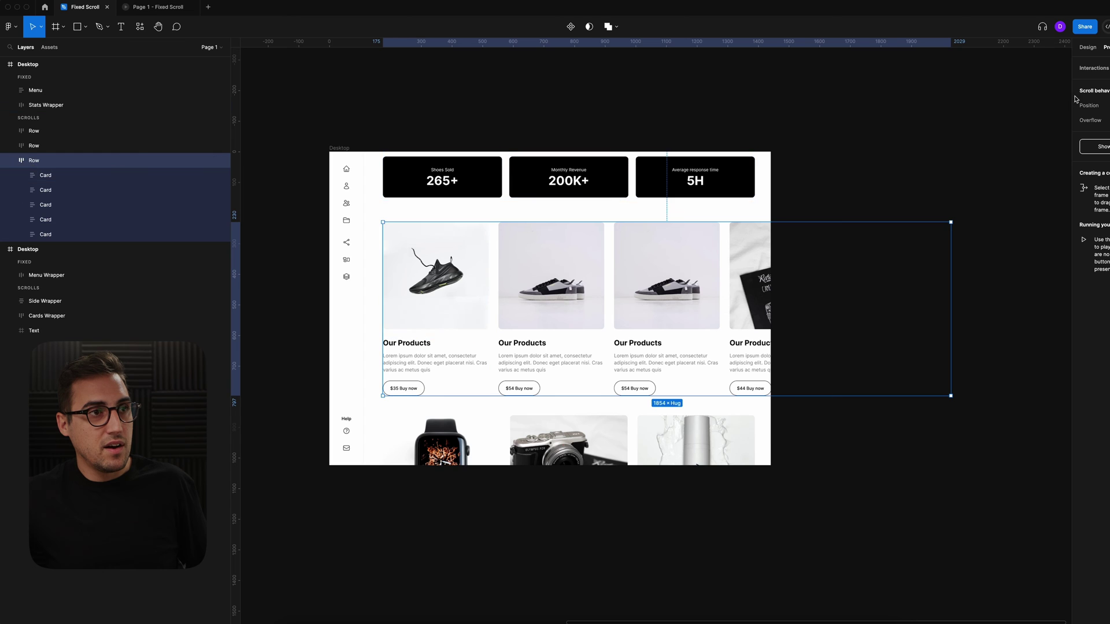
{"action": "left_click", "coordinate": [1087, 47]}
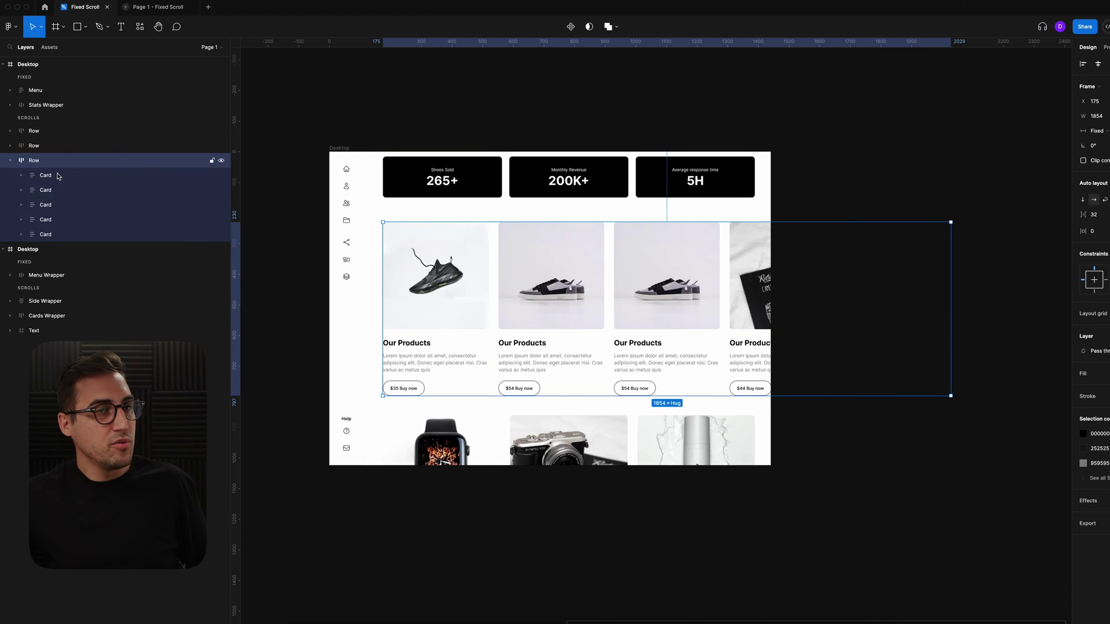
{"action": "mouse_move", "coordinate": [950, 244]}
{"action": "left_mouse_down"}
{"action": "mouse_move", "coordinate": [647, 243]}
{"action": "mouse_move", "coordinate": [974, 239]}
{"action": "mouse_move", "coordinate": [963, 241]}
{"action": "left_mouse_up"}
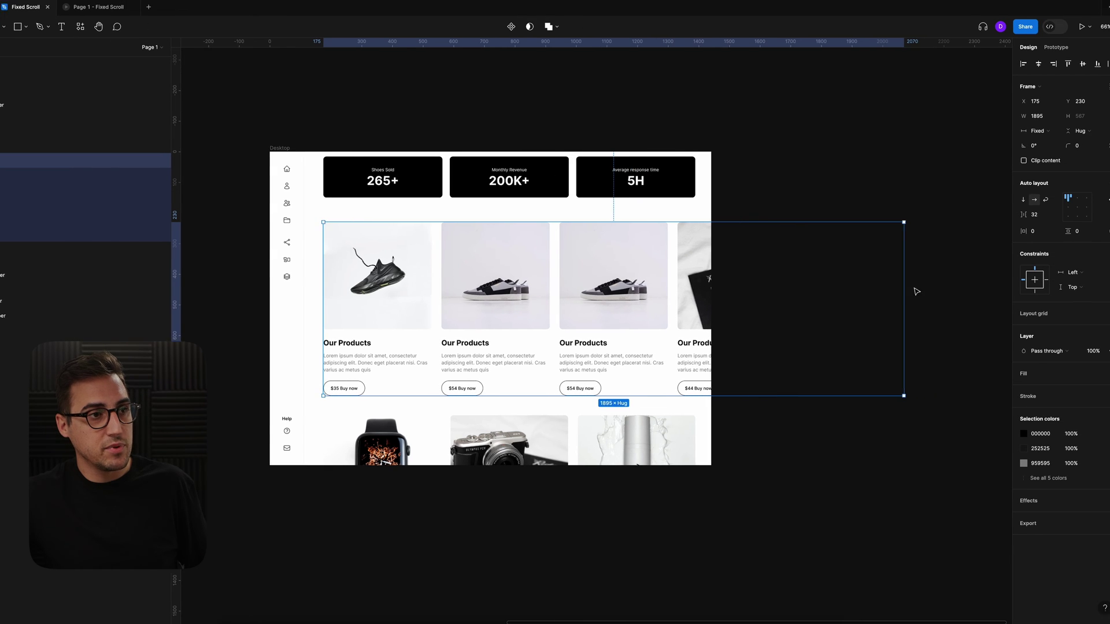
- Remove the first product row's auto layout and narrow the row to 1266, ending at the Desktop frame's edge
{"action": "left_click", "coordinate": [1099, 183]}
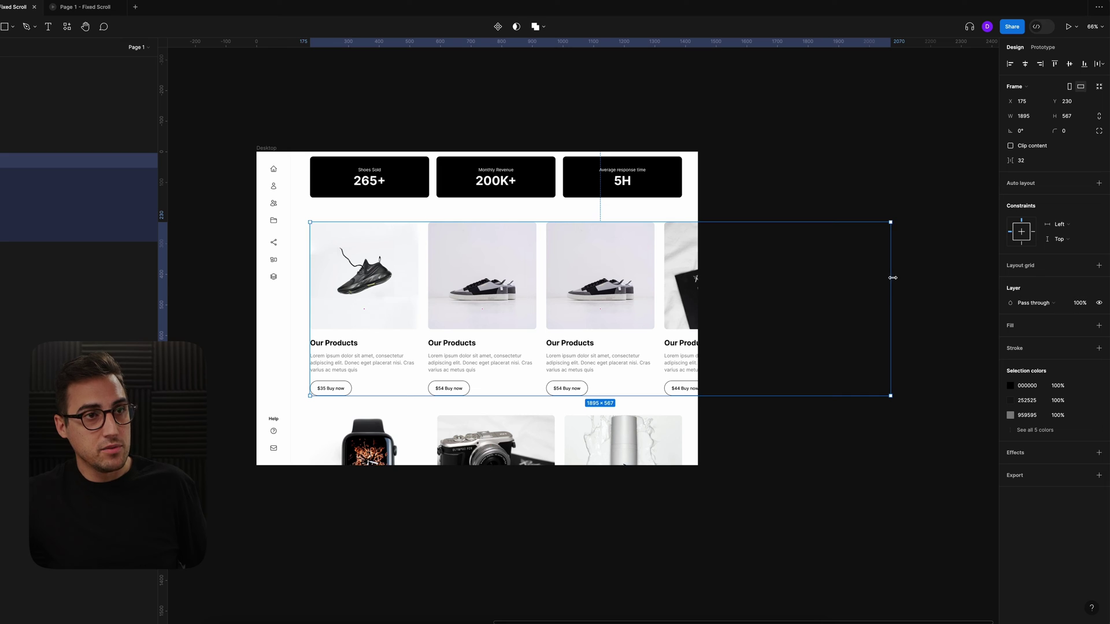
{"action": "left_click_drag", "start_coordinate": [858, 282], "coordinate": [697, 279]}
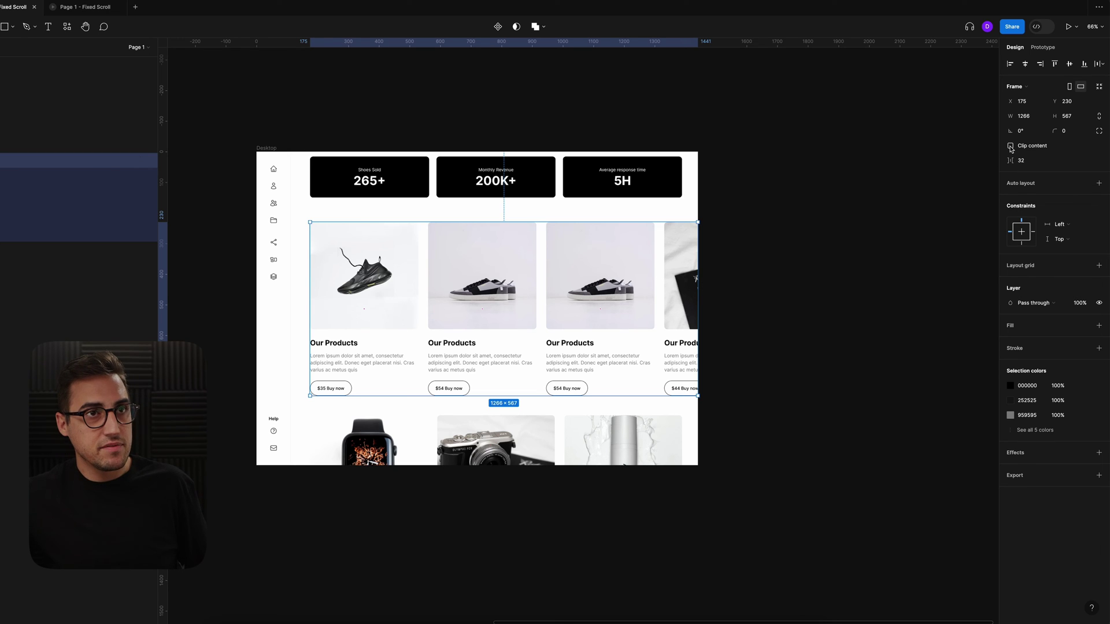
- Set the first product row's scroll overflow to Horizontal
{"action": "left_click", "coordinate": [1053, 47]}
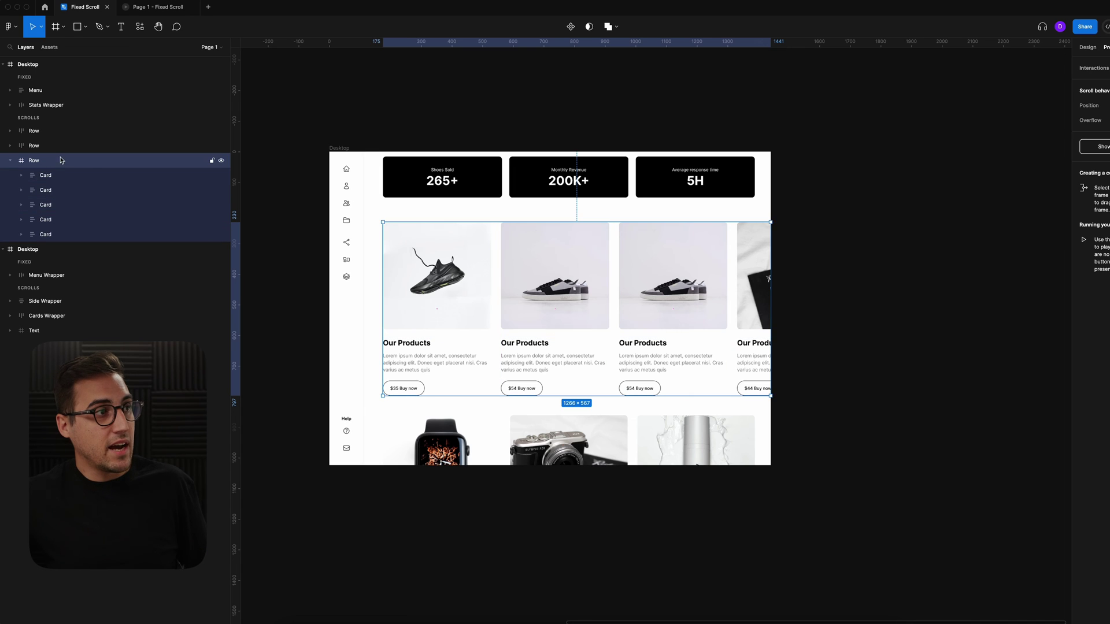
{"action": "left_click", "coordinate": [1109, 119]}
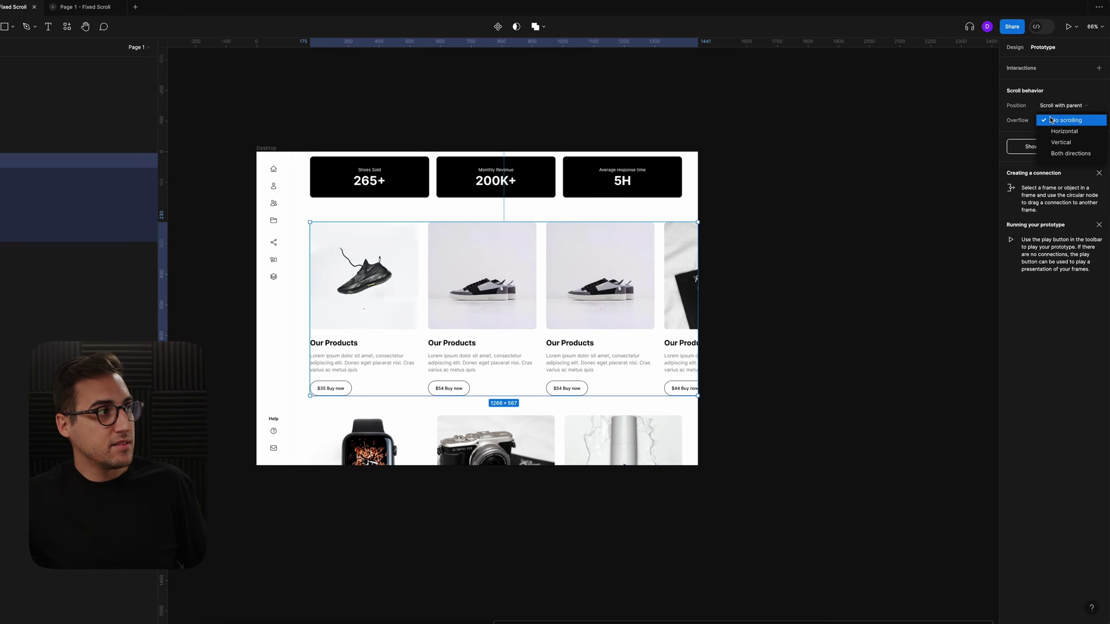
{"action": "left_click", "coordinate": [1060, 132]}
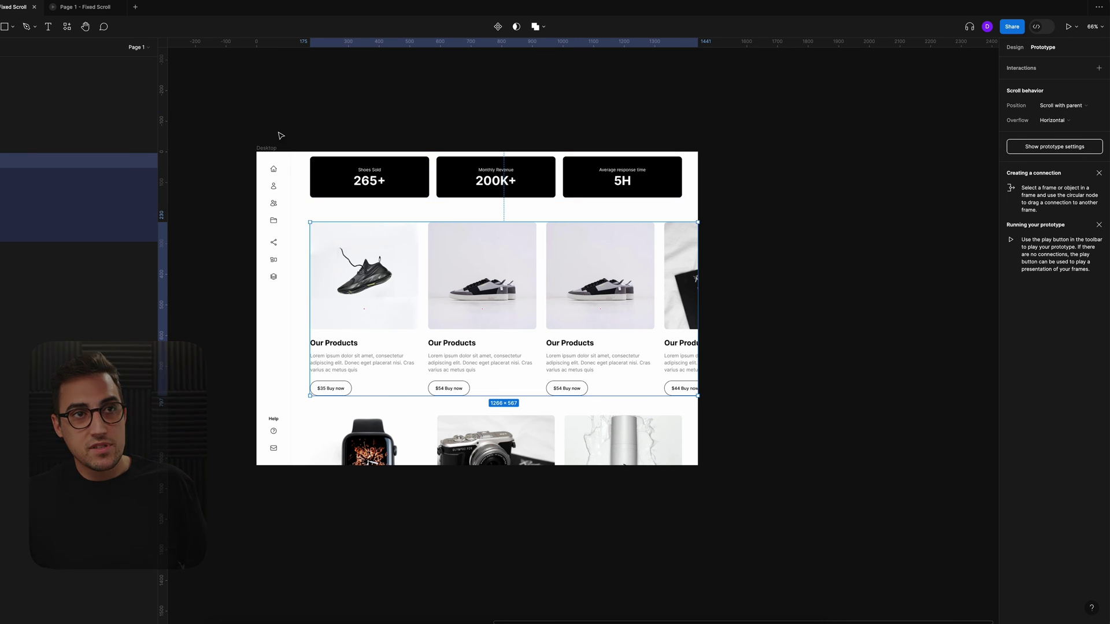
- Preview the dashboard and scroll the first product row sideways in both directions to check its horizontal scrolling
{"action": "left_click", "coordinate": [59, 10]}
{"action": "scroll", "coordinate": [600, 259], "scroll_direction": "right", "scroll_amount": 6}
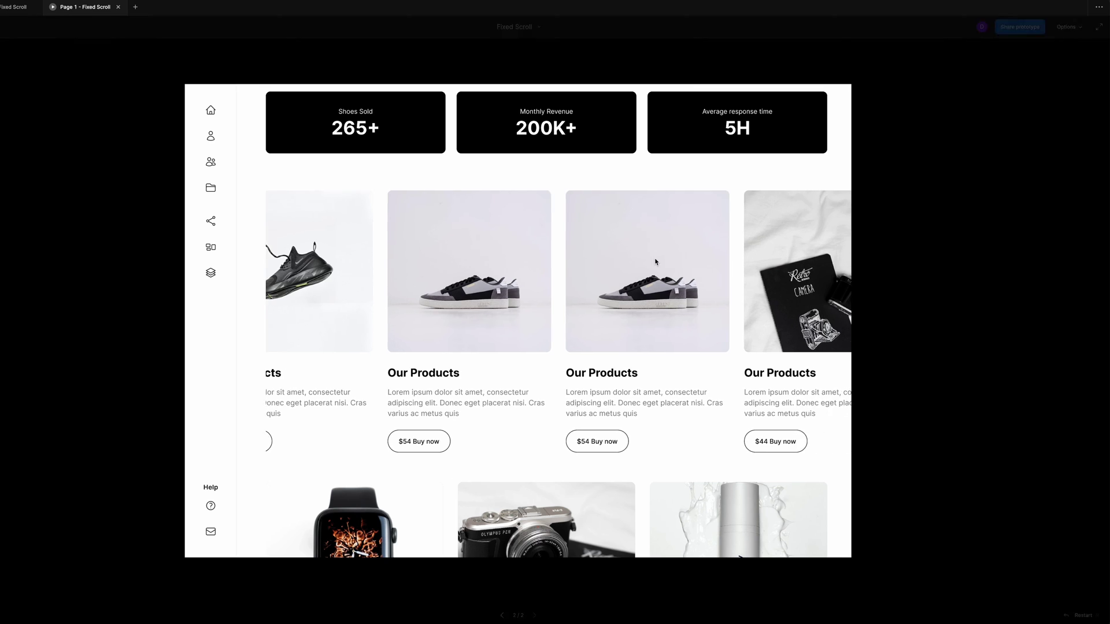
{"action": "scroll", "coordinate": [555, 259], "scroll_direction": "left", "scroll_amount": 6}
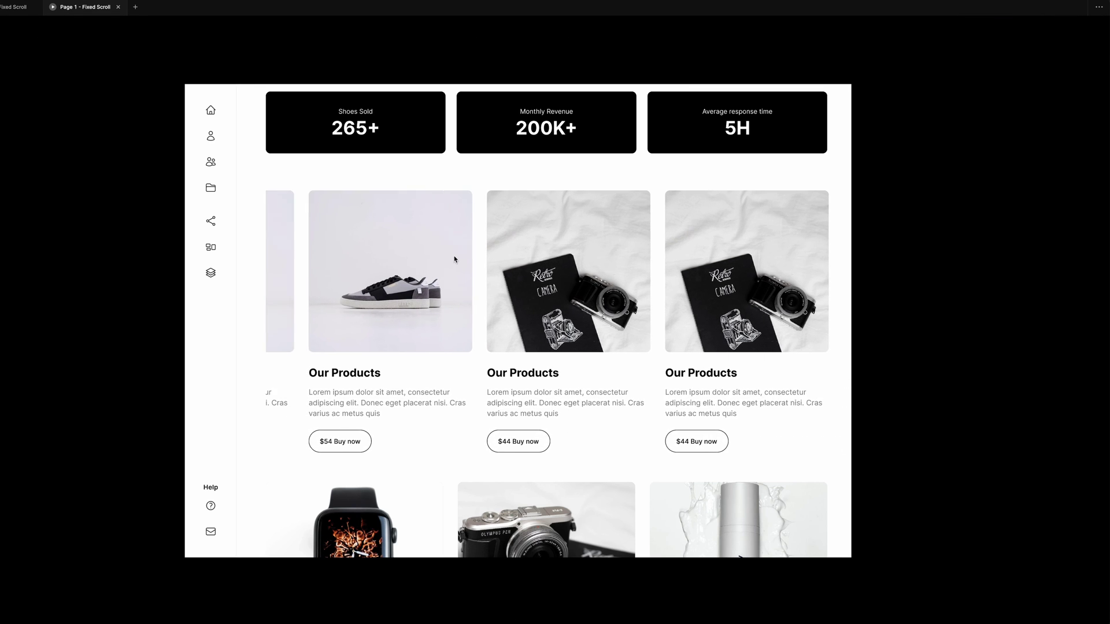
{"action": "scroll", "coordinate": [683, 267], "scroll_direction": "right", "scroll_amount": 6}
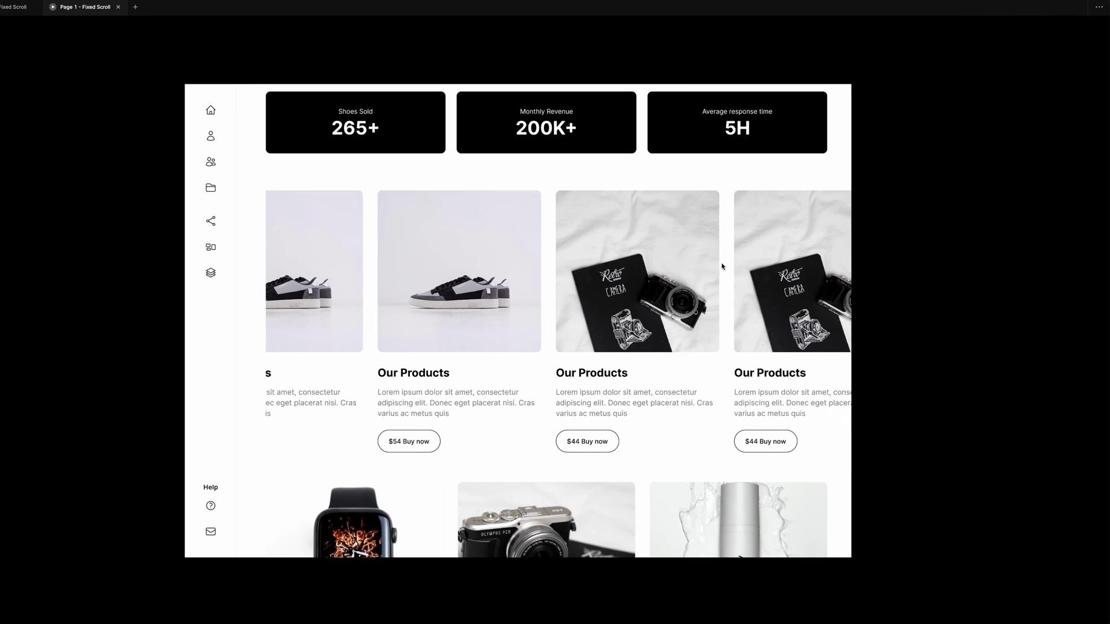
{"action": "scroll", "coordinate": [738, 226], "scroll_direction": "left", "scroll_amount": 6}
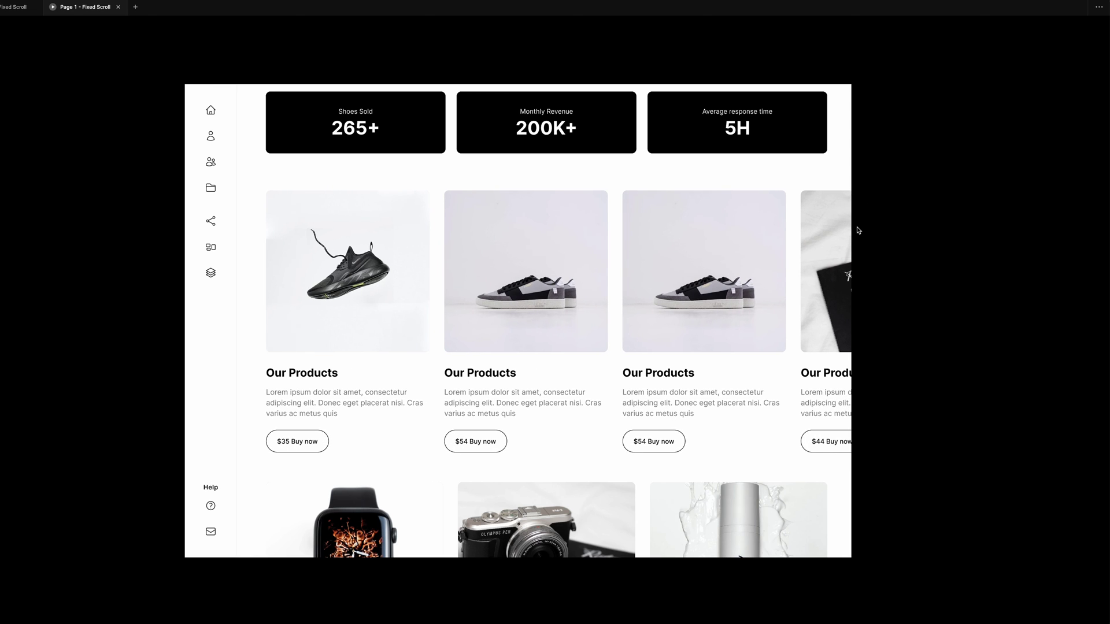
{"action": "scroll", "coordinate": [773, 240], "scroll_direction": "right", "scroll_amount": 5}
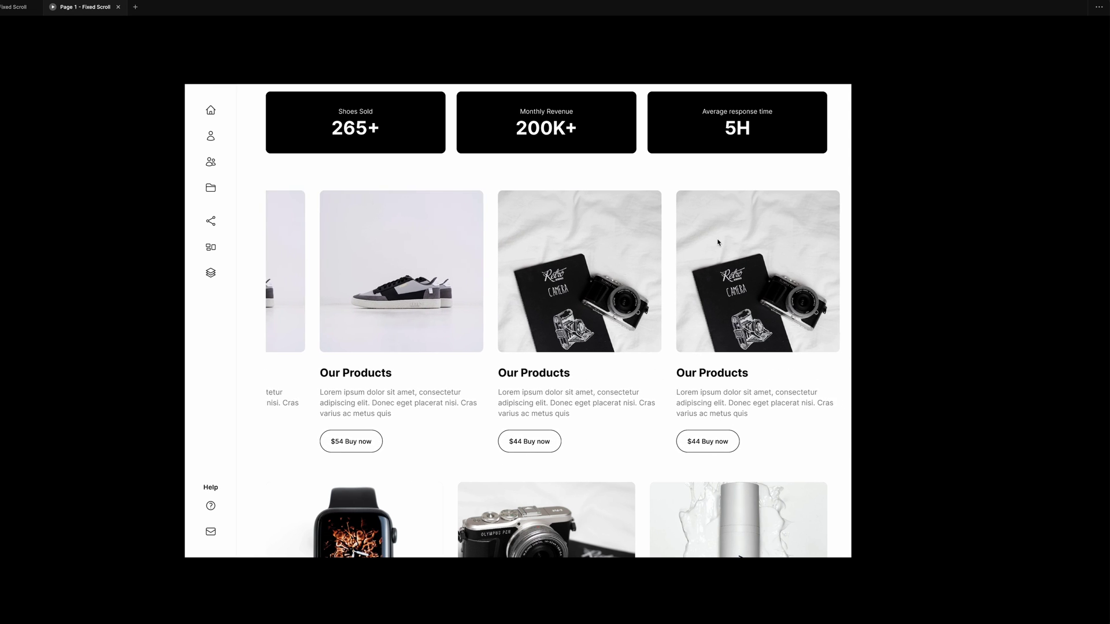
{"action": "scroll", "coordinate": [728, 249], "scroll_direction": "left", "scroll_amount": 5}
{"action": "scroll", "coordinate": [567, 258], "scroll_direction": "right", "scroll_amount": 3}
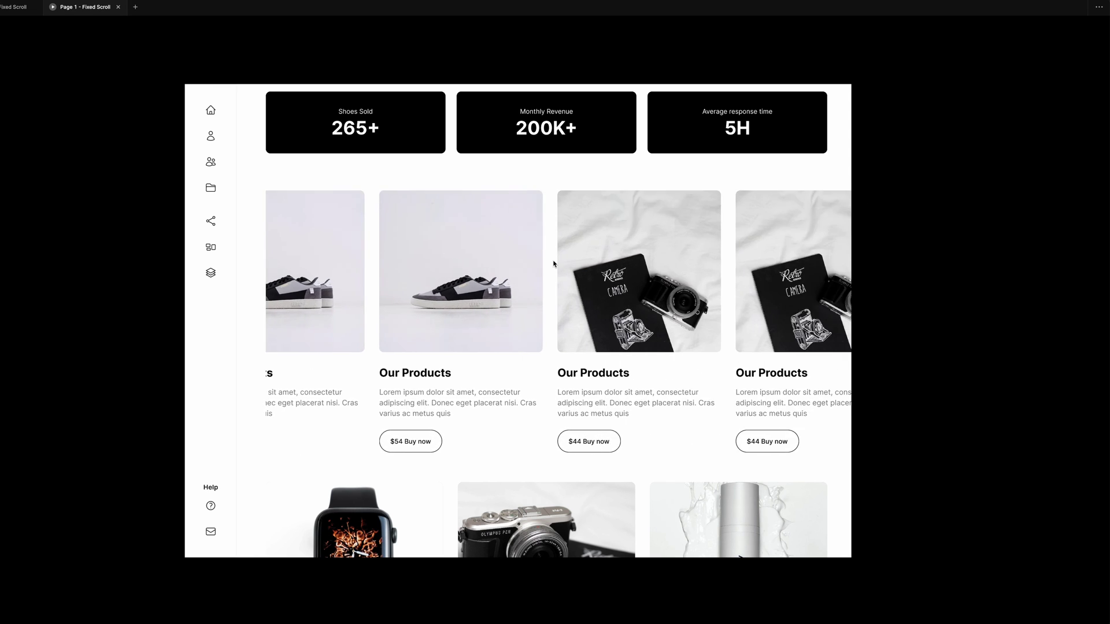
{"action": "scroll", "coordinate": [537, 263], "scroll_direction": "left", "scroll_amount": 4}
{"action": "scroll", "coordinate": [507, 267], "scroll_direction": "right", "scroll_amount": 6}
{"action": "scroll", "coordinate": [507, 267], "scroll_direction": "left", "scroll_amount": 5}
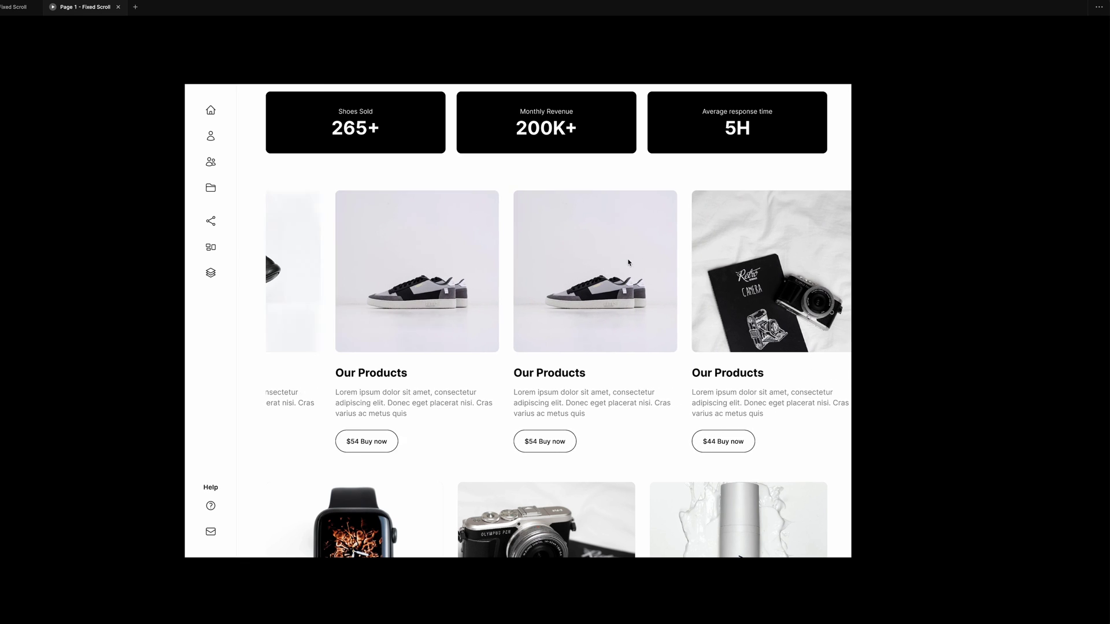
{"action": "left_click", "coordinate": [17, 7]}
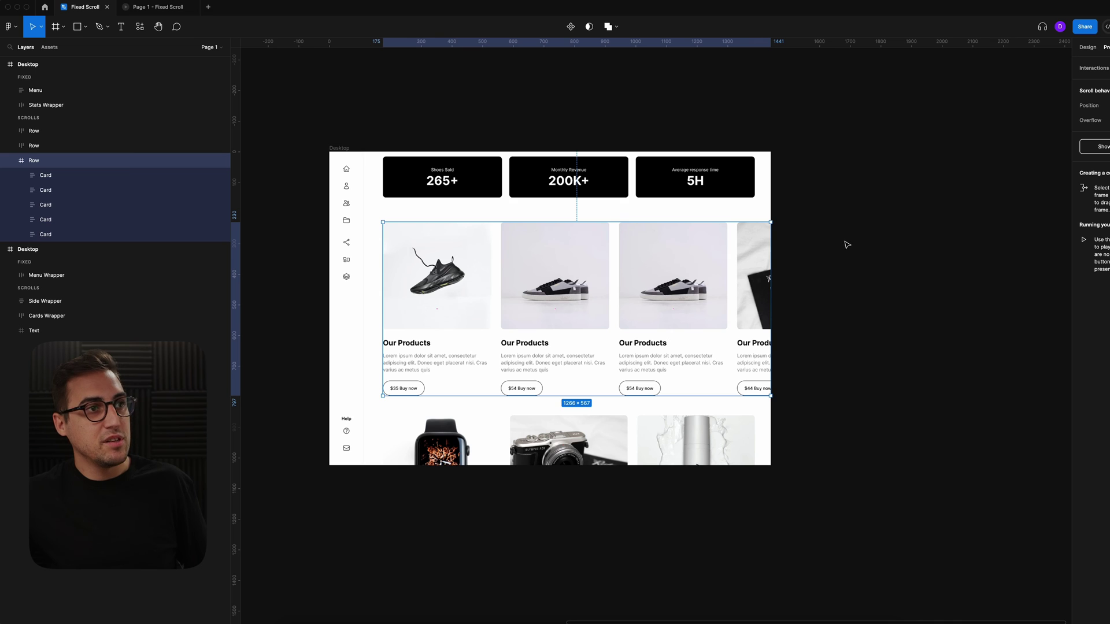
- Examine the second product row, the horizontally scrolling first row and its first card on the canvas
{"action": "scroll", "coordinate": [376, 123], "scroll_direction": "left", "scroll_amount": 5}
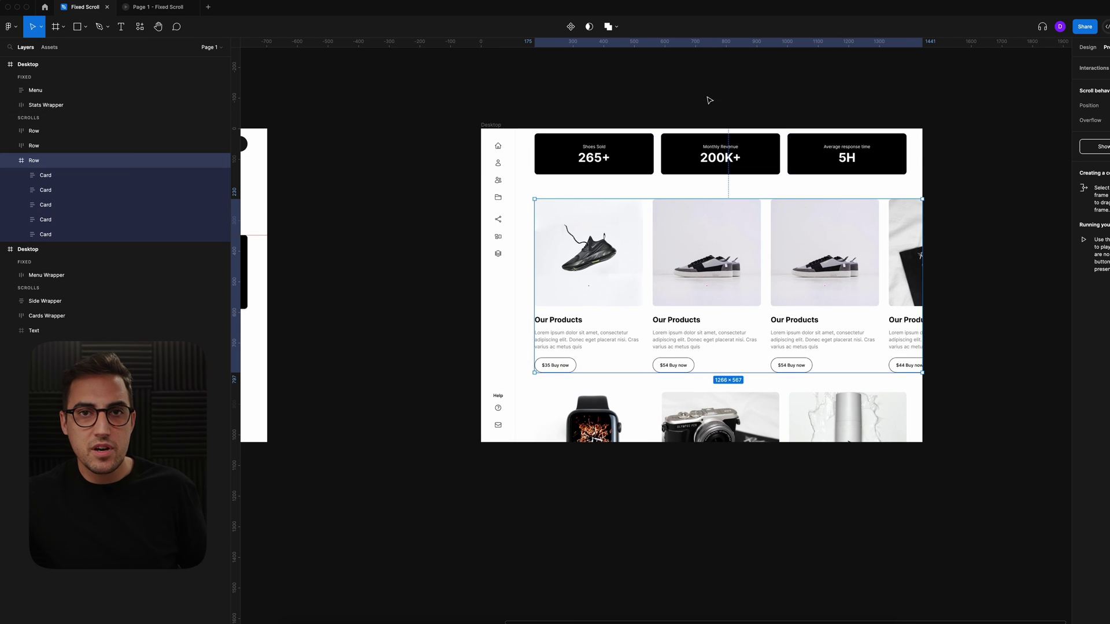
{"action": "left_click", "coordinate": [995, 192]}
{"action": "left_click_drag", "start_coordinate": [1003, 277], "coordinate": [903, 242]}
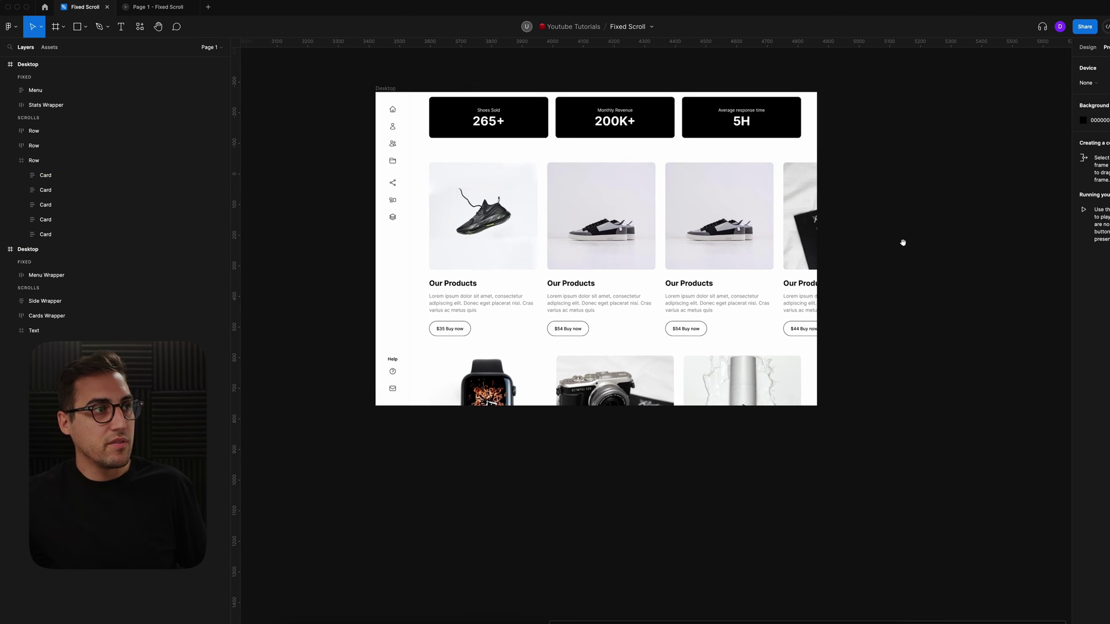
{"action": "left_click", "coordinate": [753, 391]}
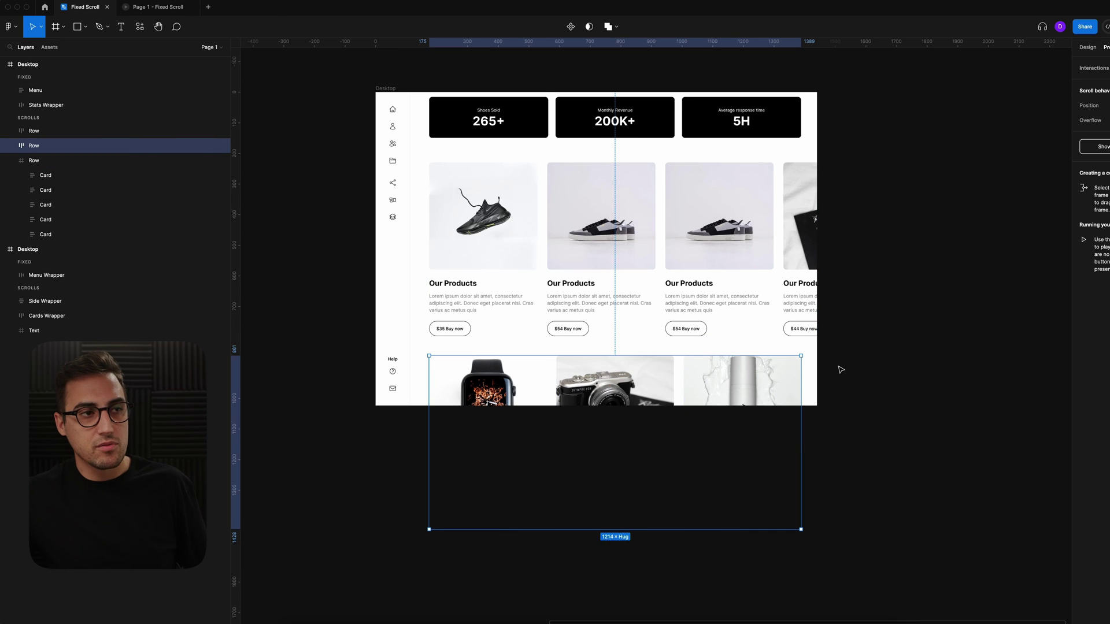
{"action": "scroll", "coordinate": [871, 352], "scroll_direction": "up", "scroll_amount": 2}
{"action": "left_click", "coordinate": [778, 296]}
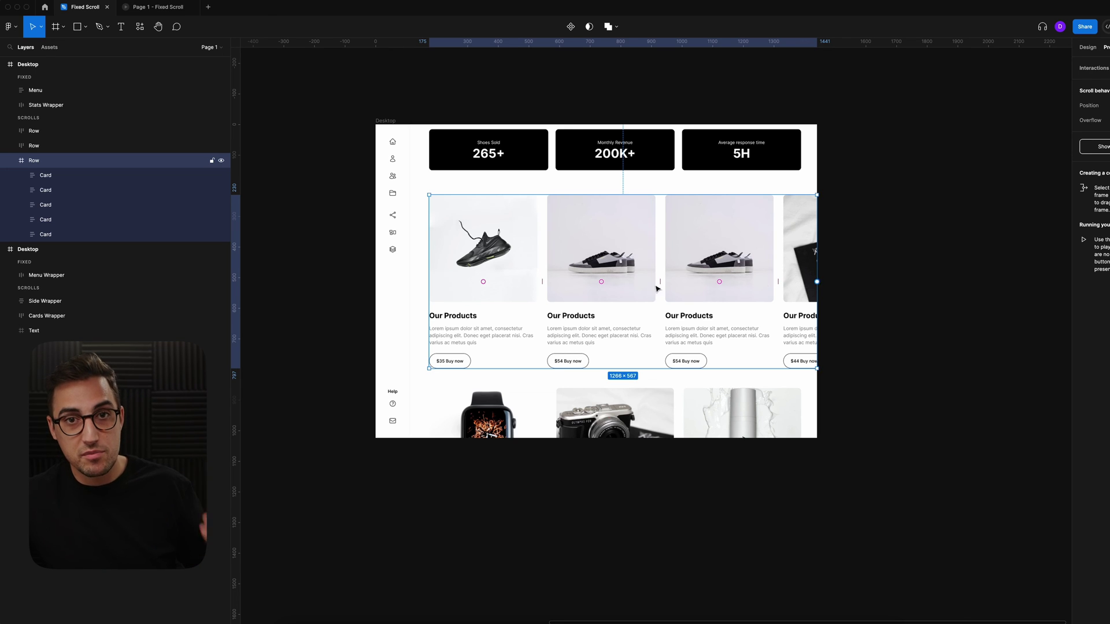
{"action": "left_click", "coordinate": [520, 258]}
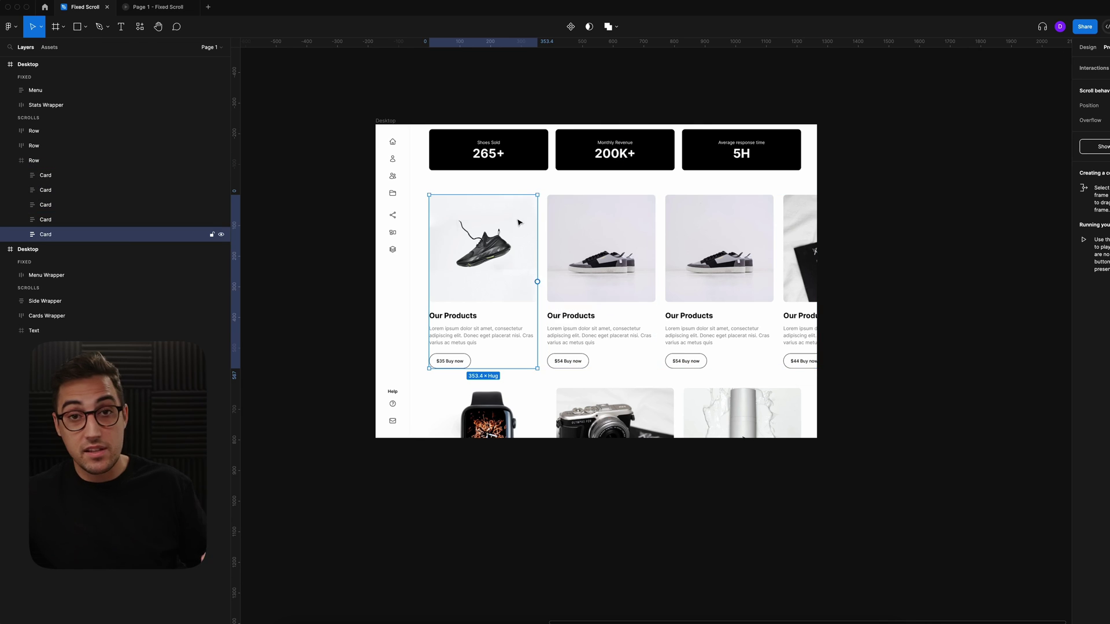